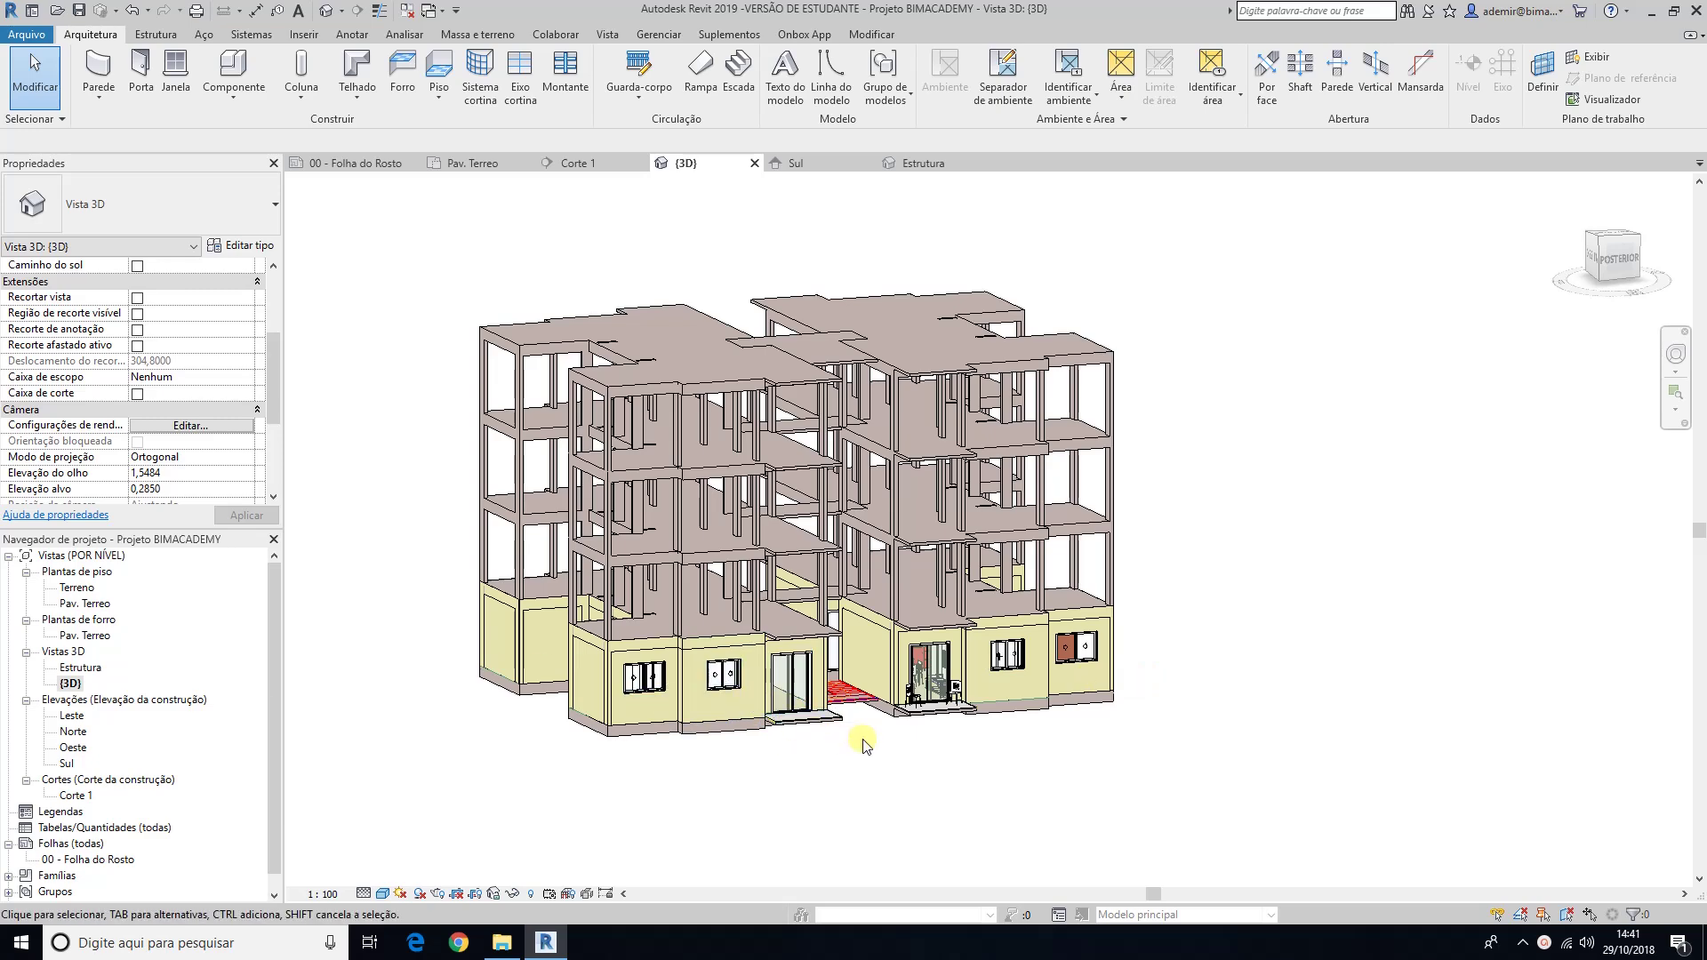
Step: Review the building in the {3D} view and the Pav. Terreo floor plan, then return to the {3D} view
{"action": "scroll", "coordinate": [862, 746], "scroll_direction": "up", "scroll_amount": 2}
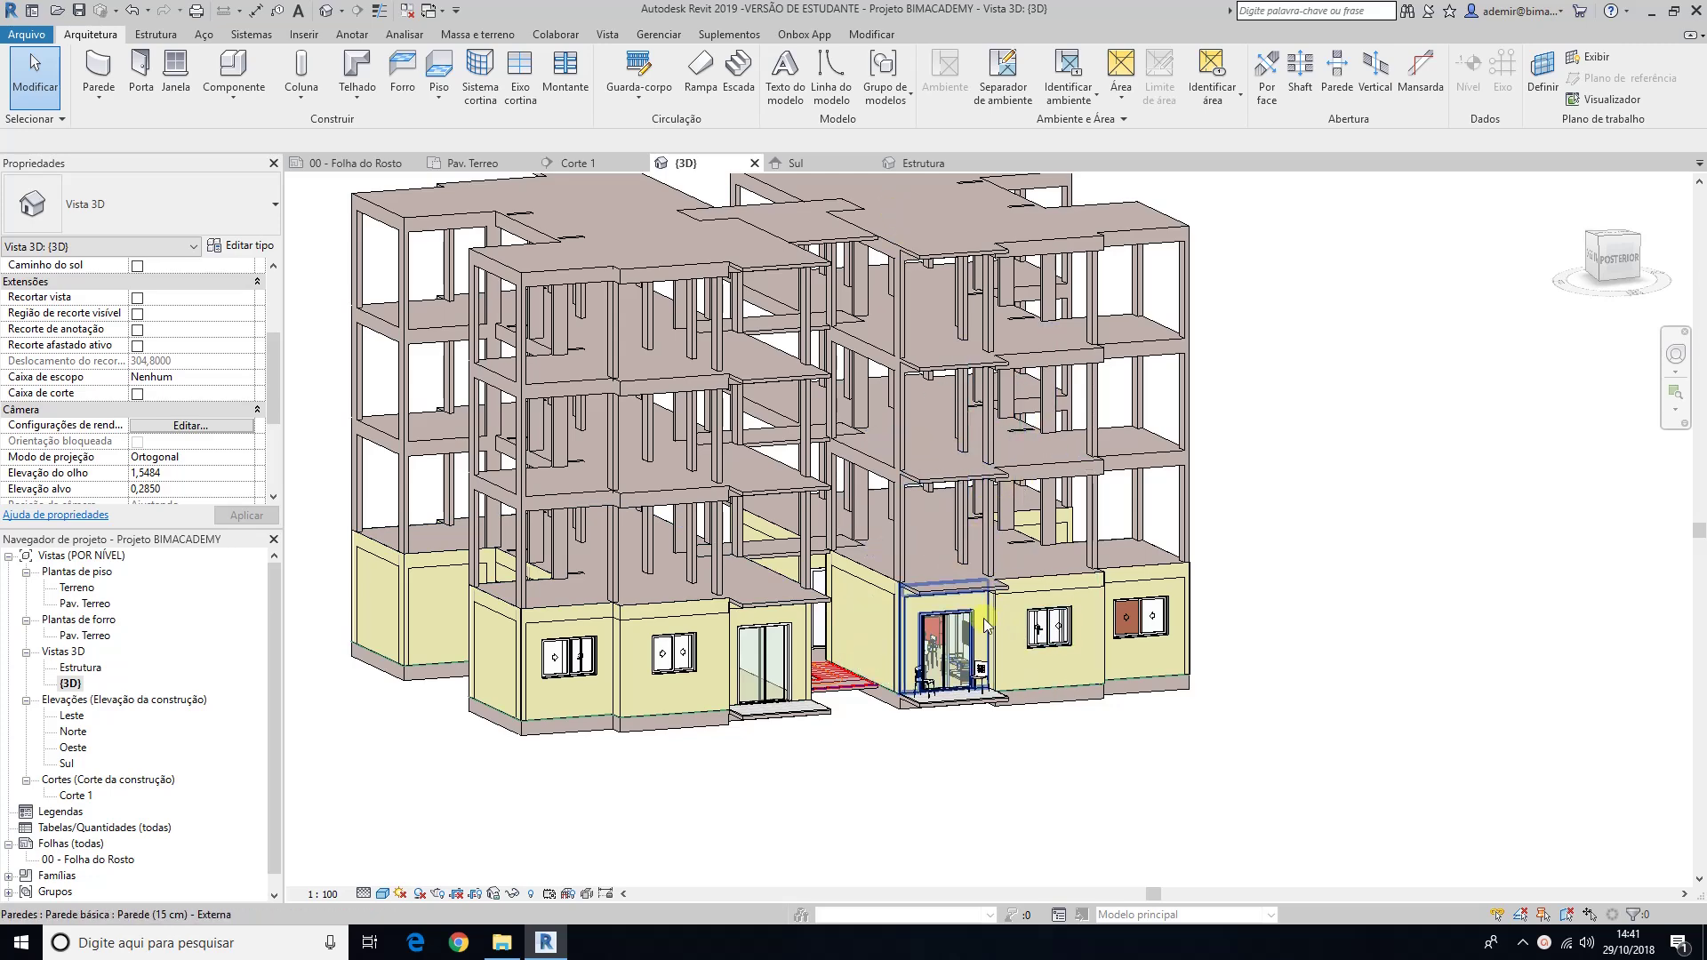
{"action": "double_click", "coordinate": [95, 603]}
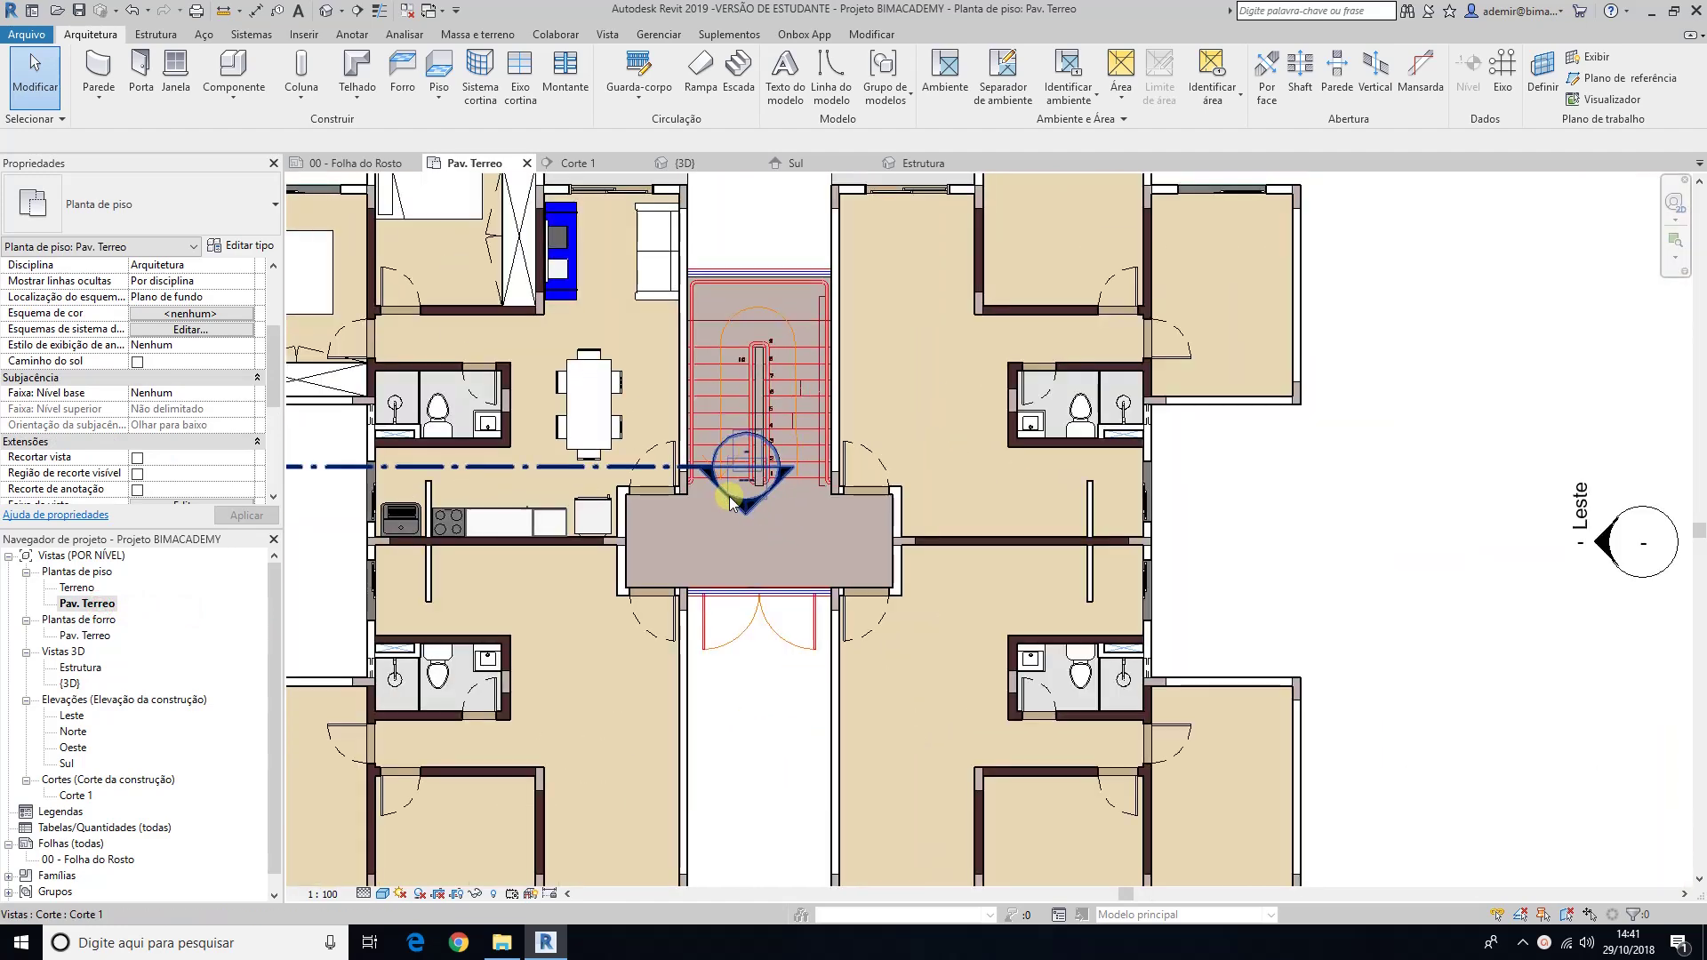
{"action": "middle_click_drag", "start_coordinate": [591, 447], "coordinate": [711, 559]}
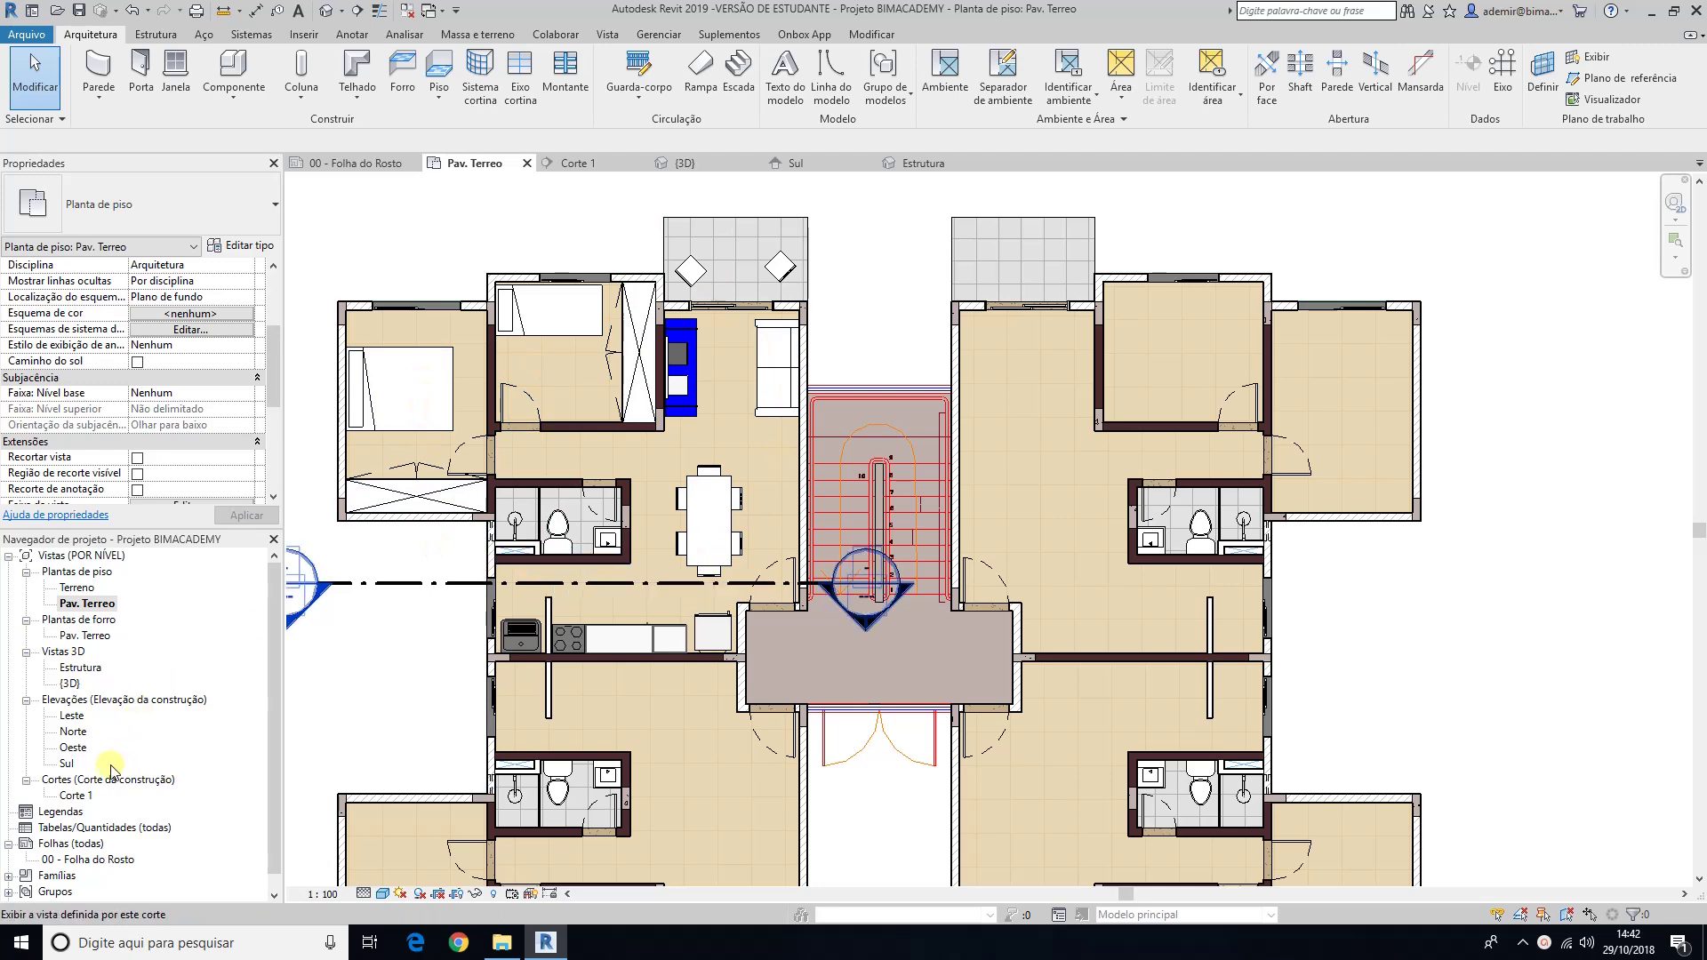
{"action": "double_click", "coordinate": [70, 684]}
{"action": "scroll", "coordinate": [658, 787], "scroll_direction": "down", "scroll_amount": 2}
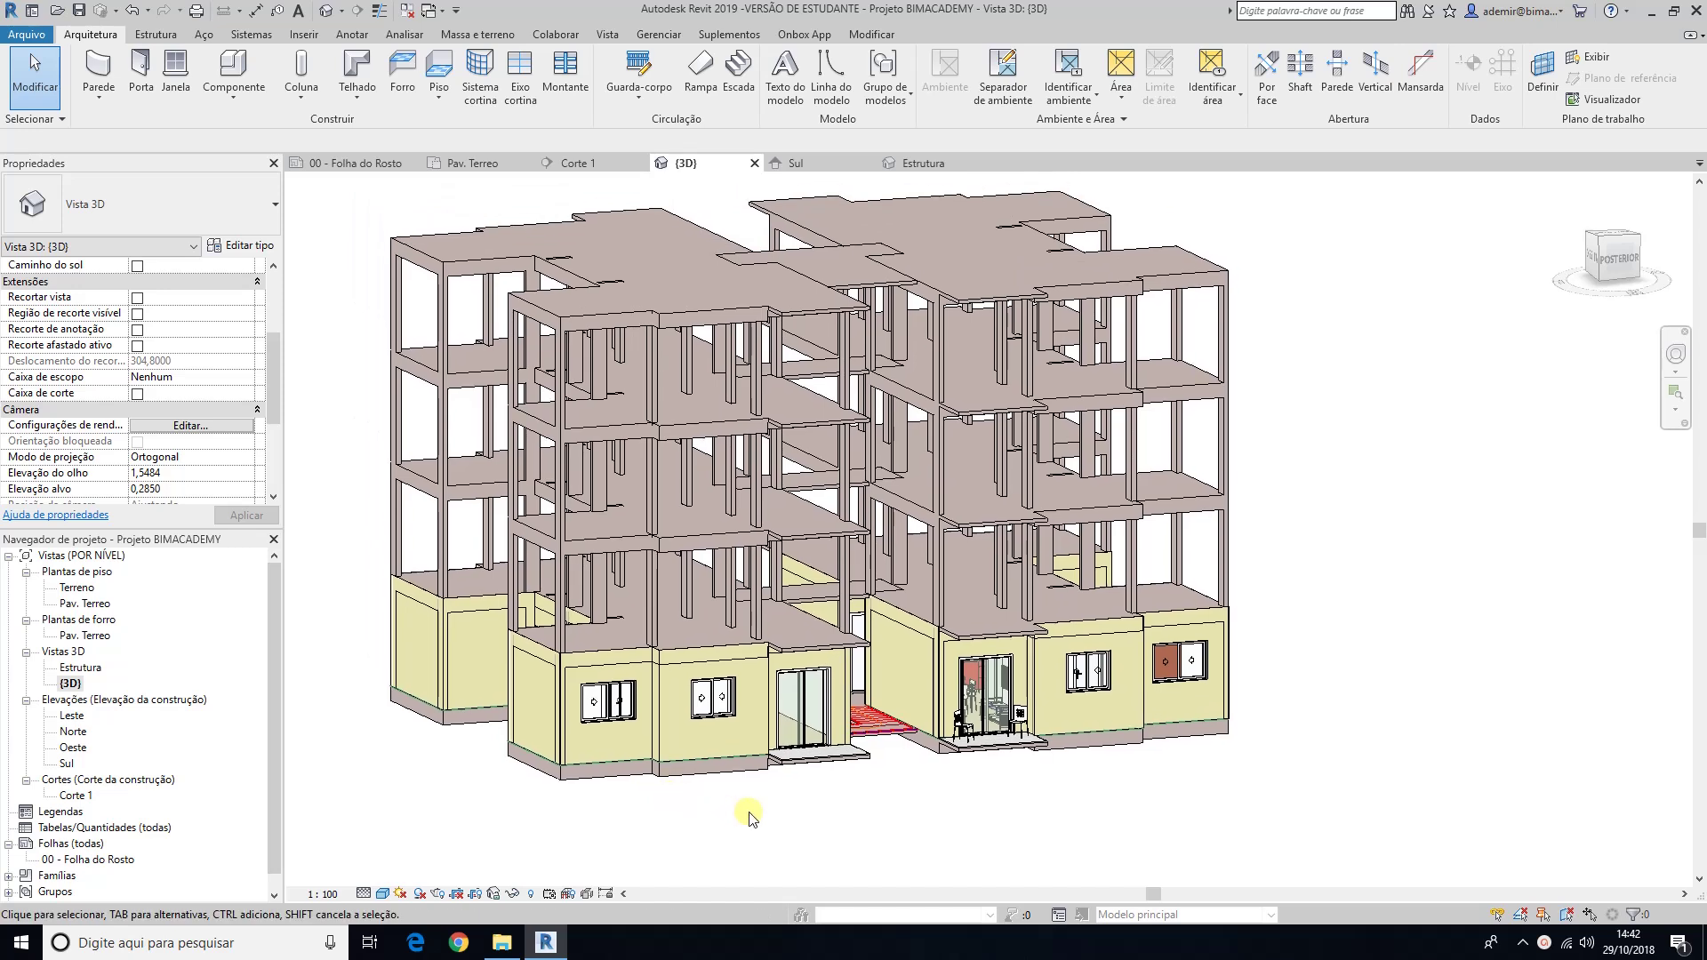
{"action": "middle_click_drag", "start_coordinate": [765, 816], "coordinate": [752, 797]}
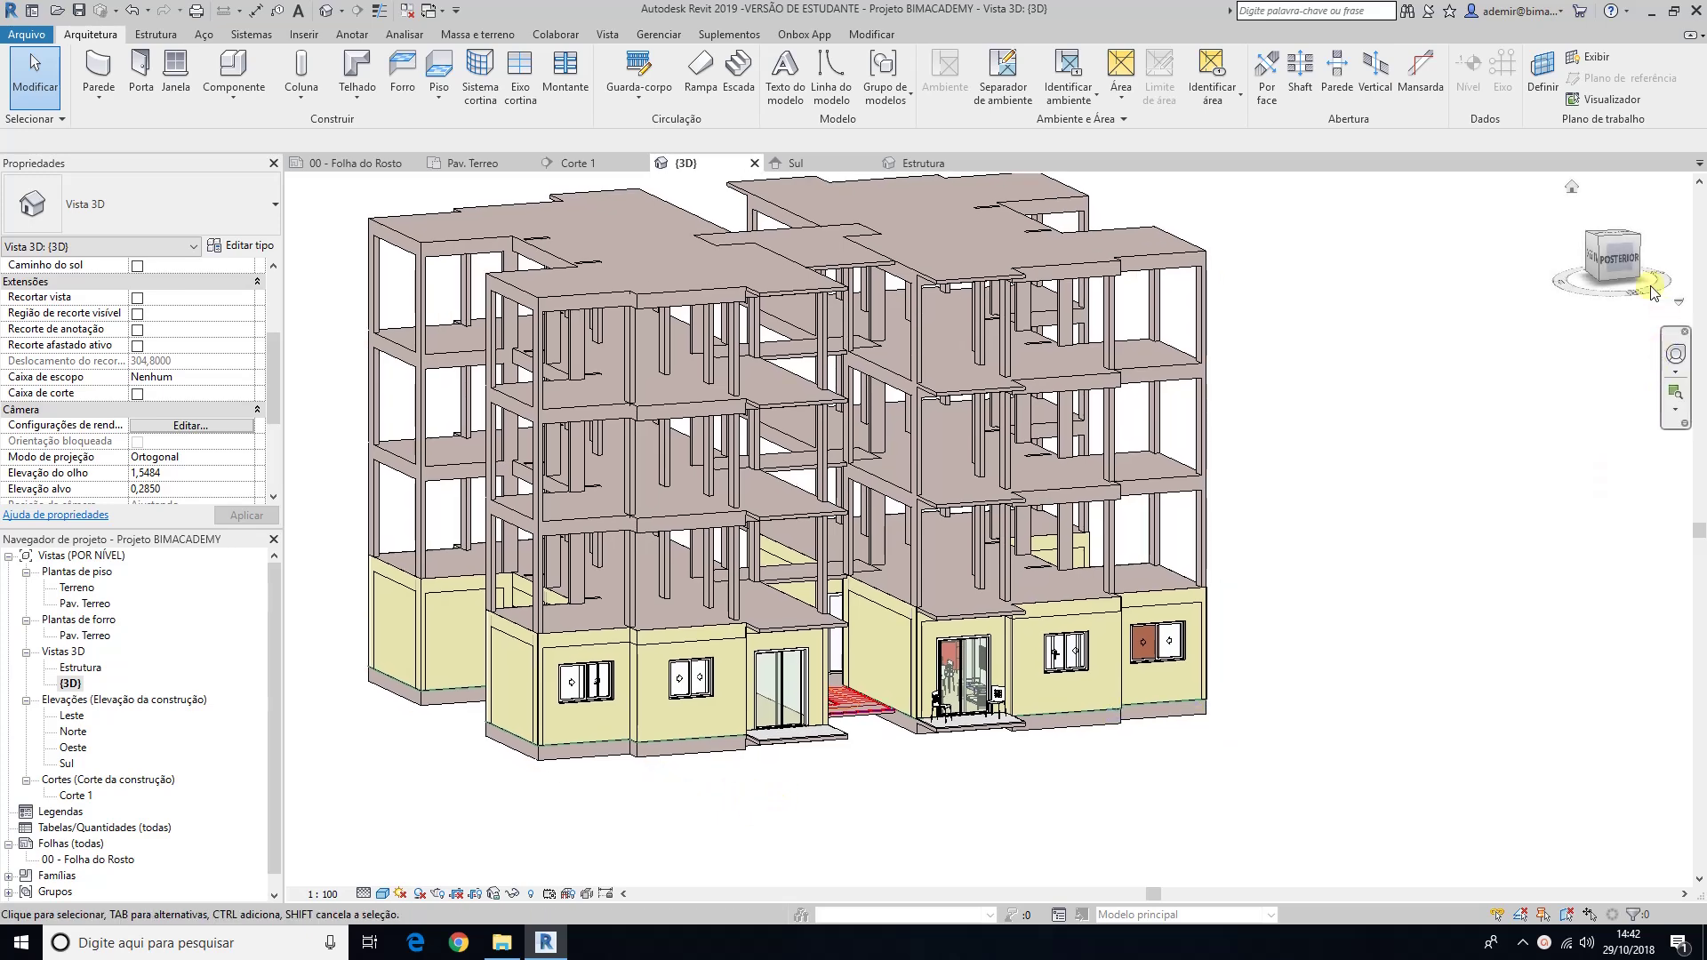
Step: Select the ground-floor elements from the rear view, filter out Pilares estruturais and Quadro estrutural (Outro), inspect the selection and clear it
{"action": "left_click", "coordinate": [1627, 265]}
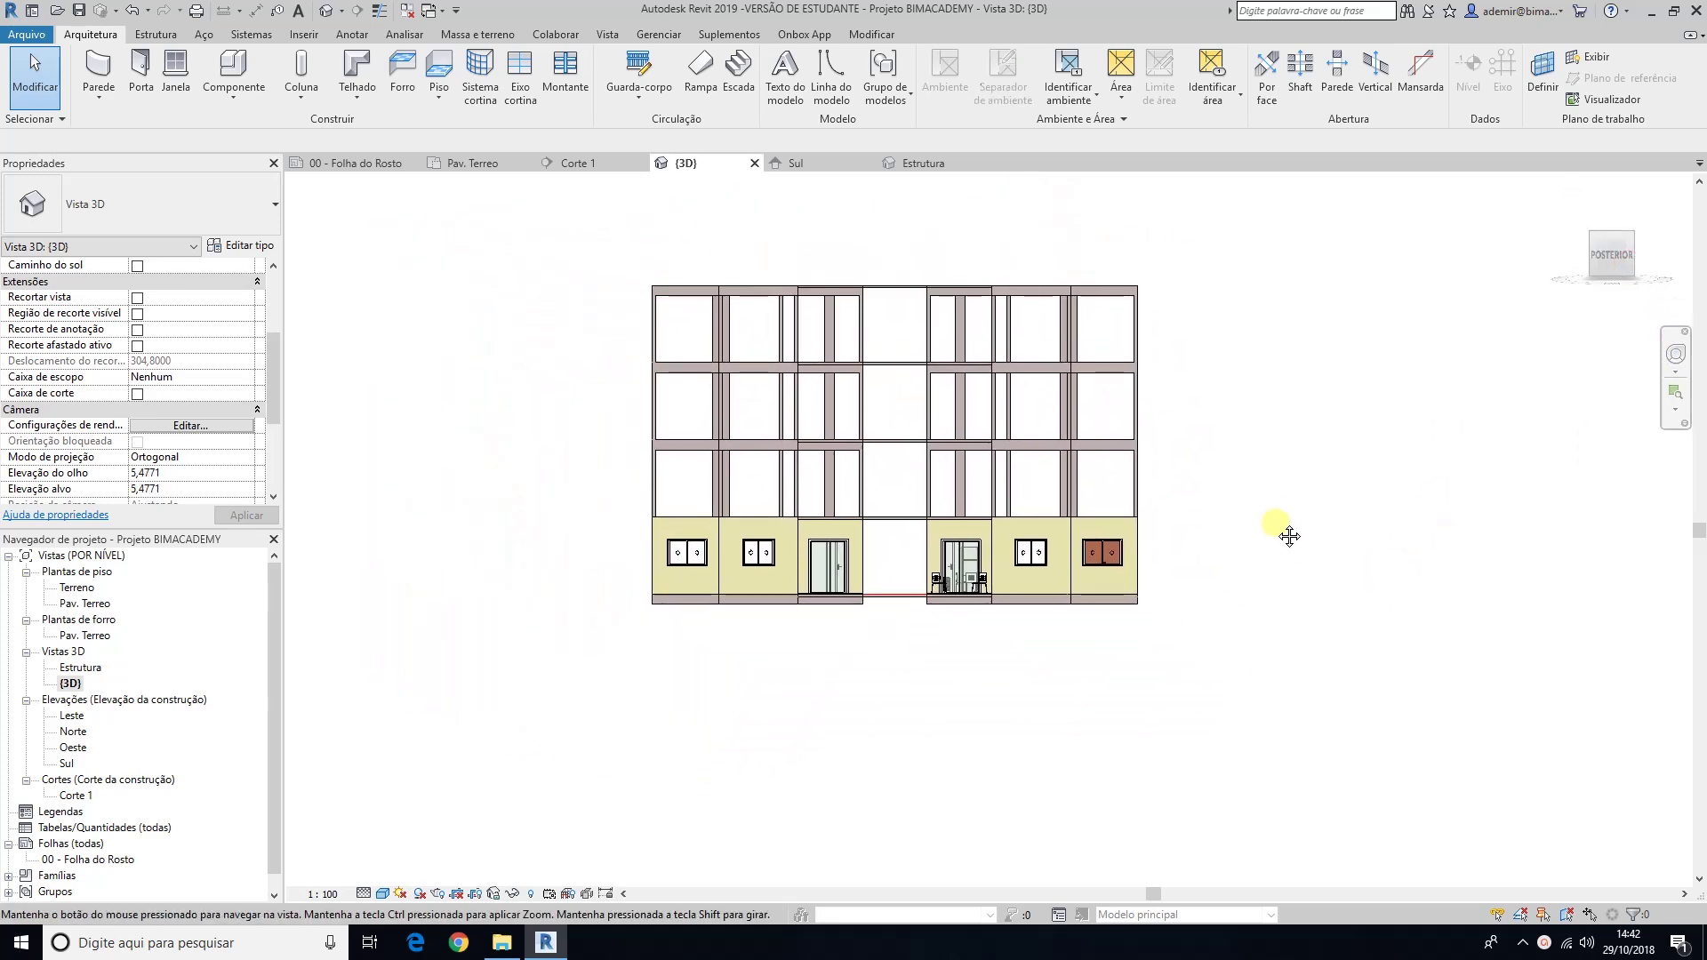
{"action": "left_click_drag", "start_coordinate": [1267, 693], "coordinate": [579, 538]}
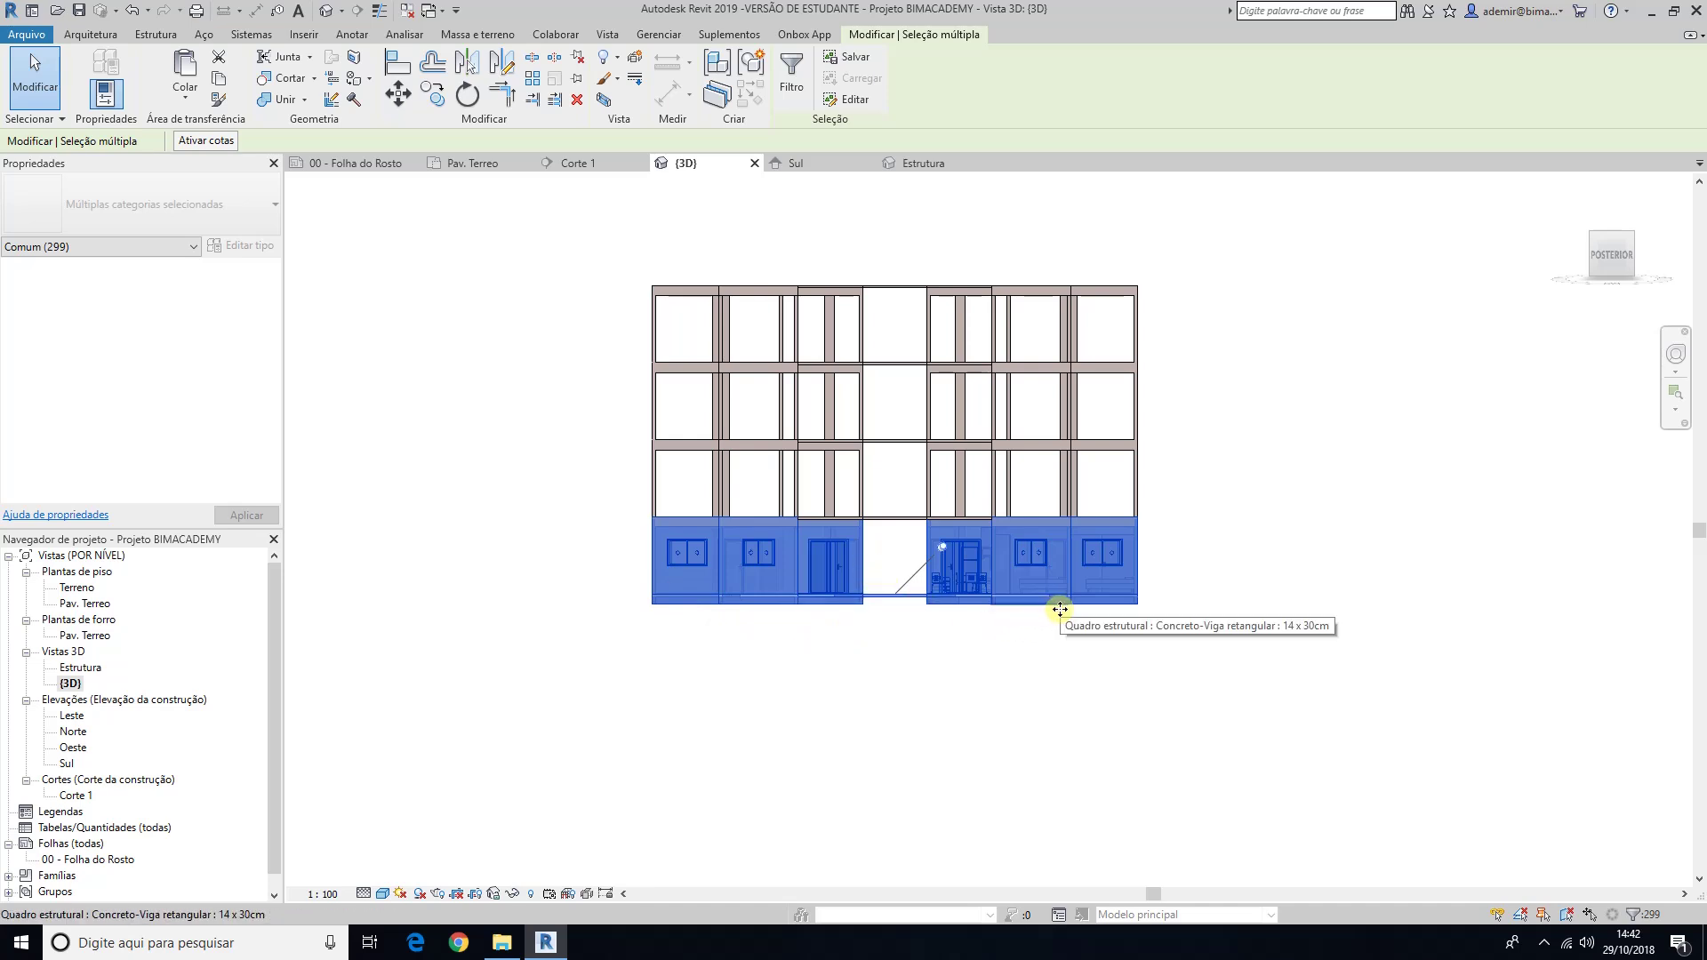
{"action": "left_click", "coordinate": [792, 89]}
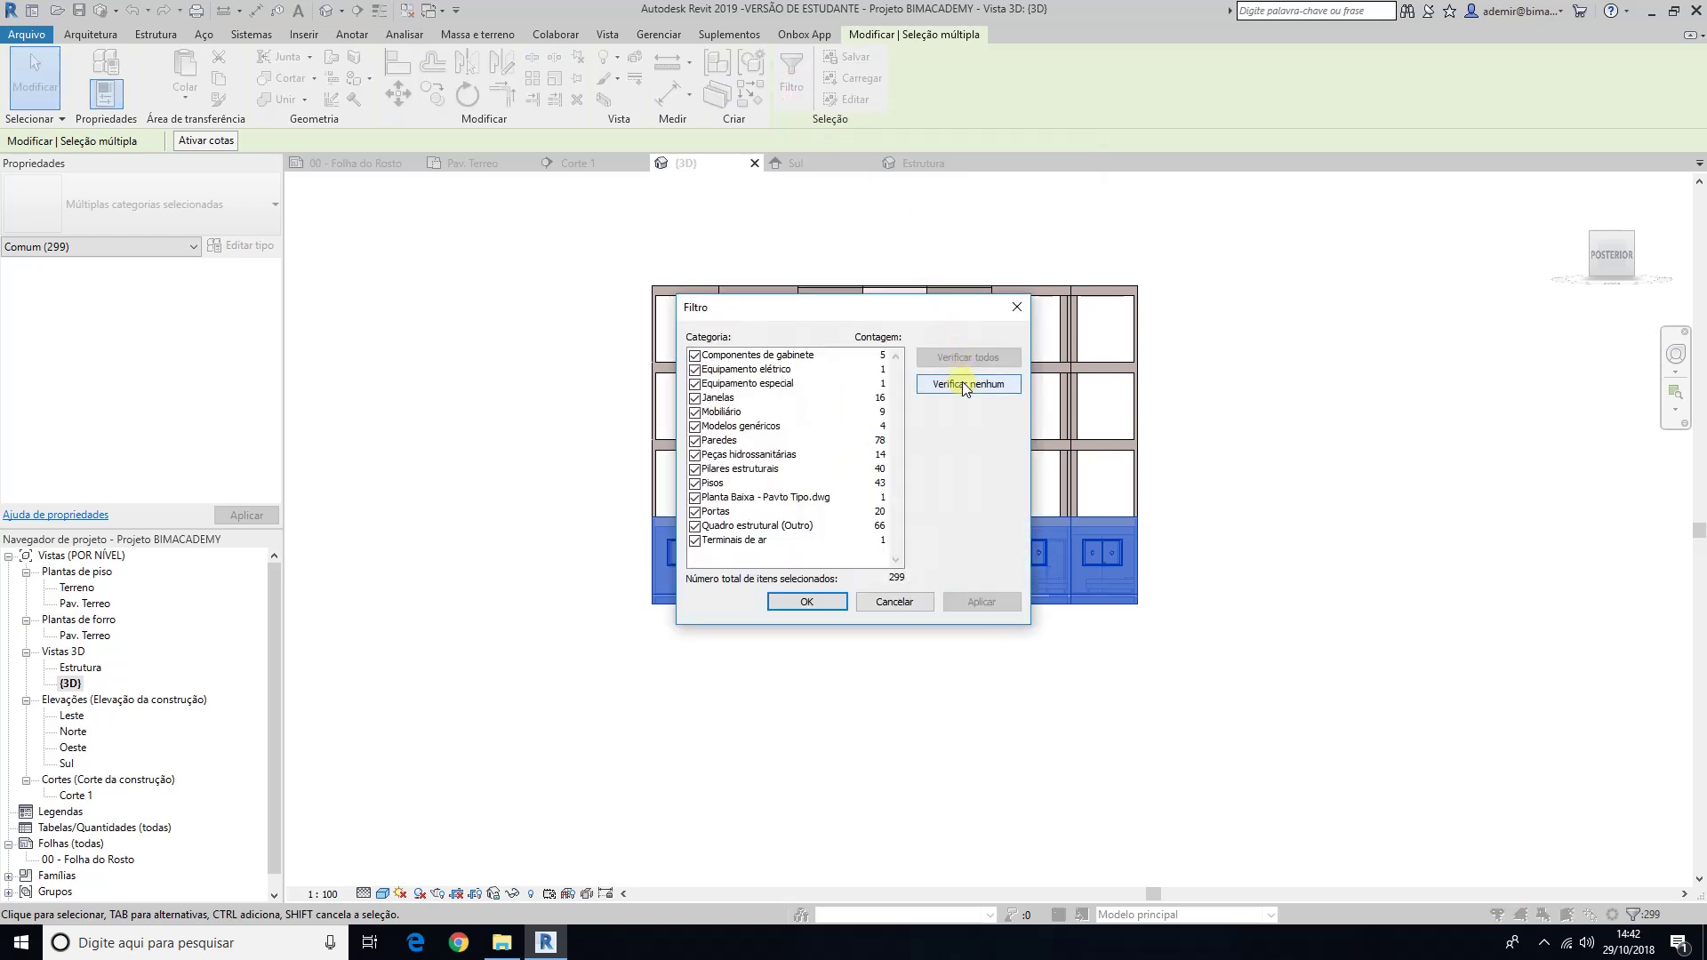
{"action": "left_click", "coordinate": [695, 470]}
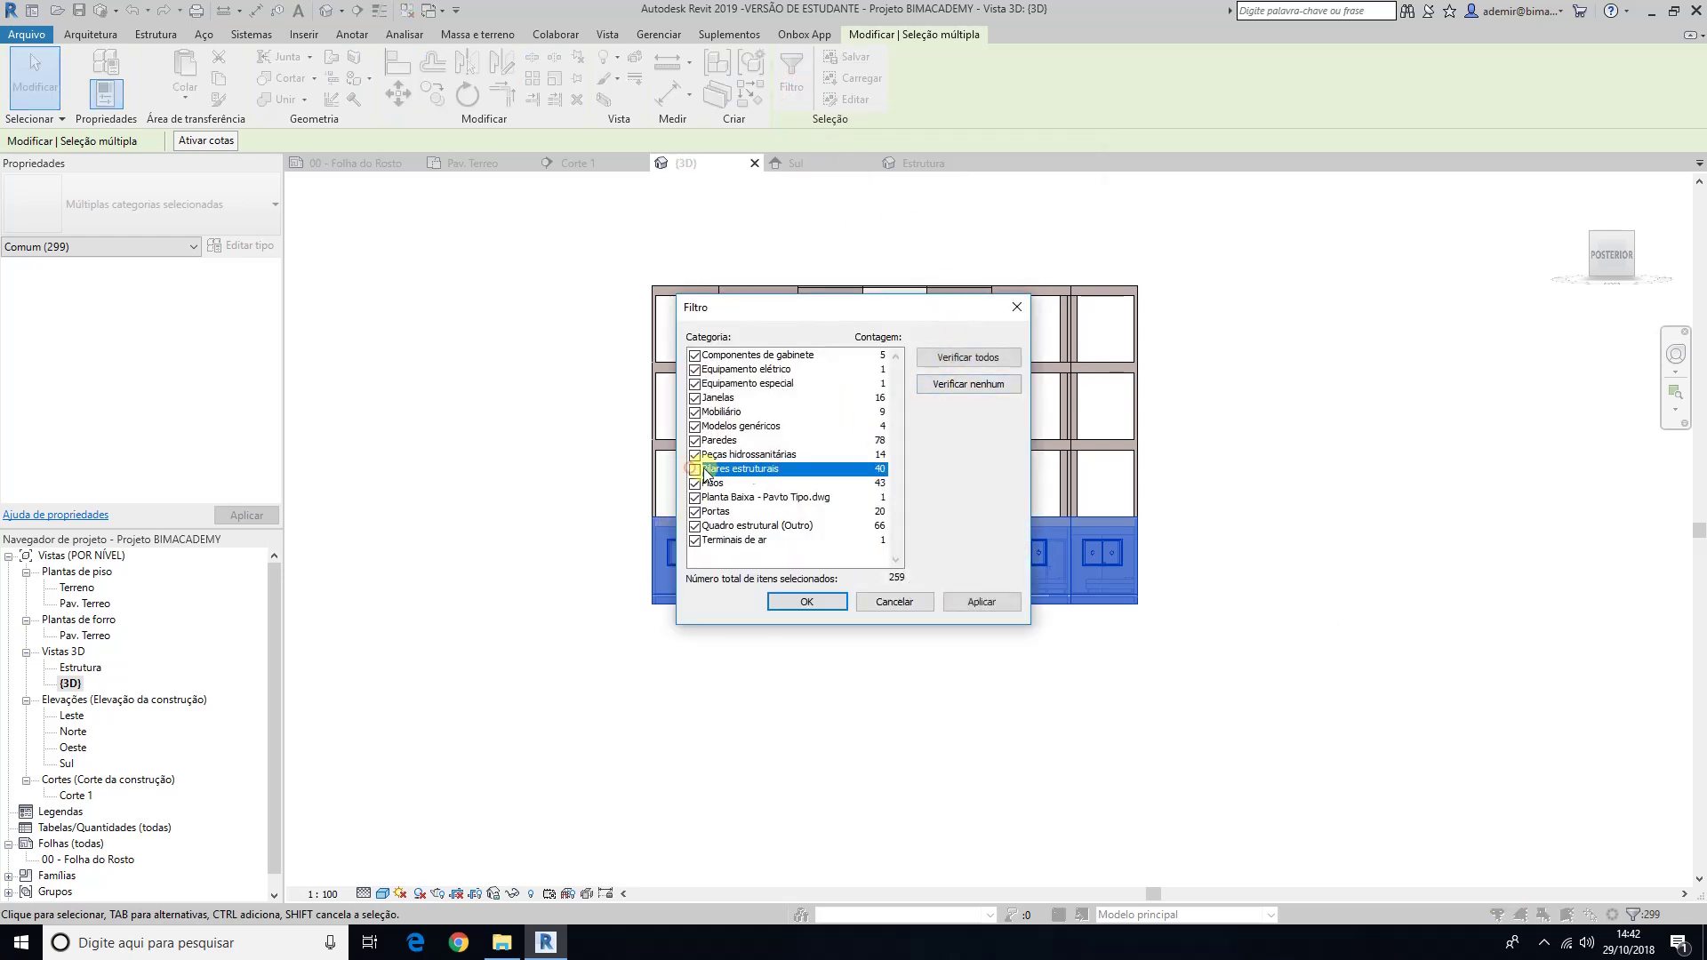
{"action": "left_click", "coordinate": [697, 527]}
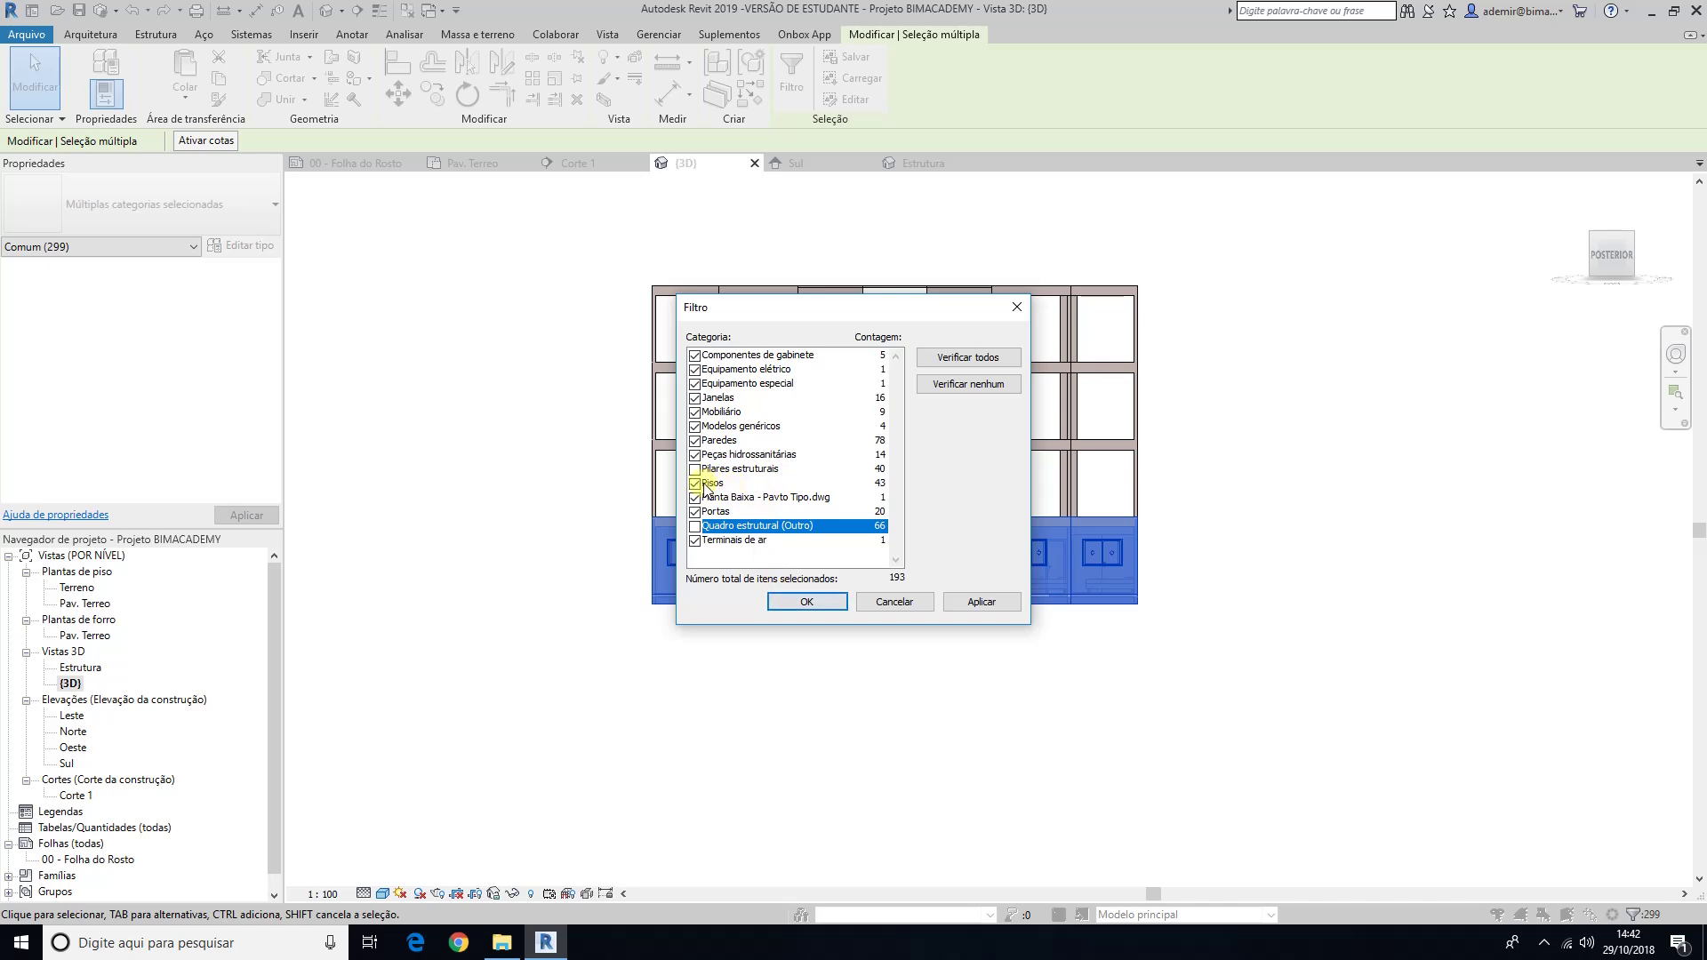
{"action": "left_click", "coordinate": [801, 602]}
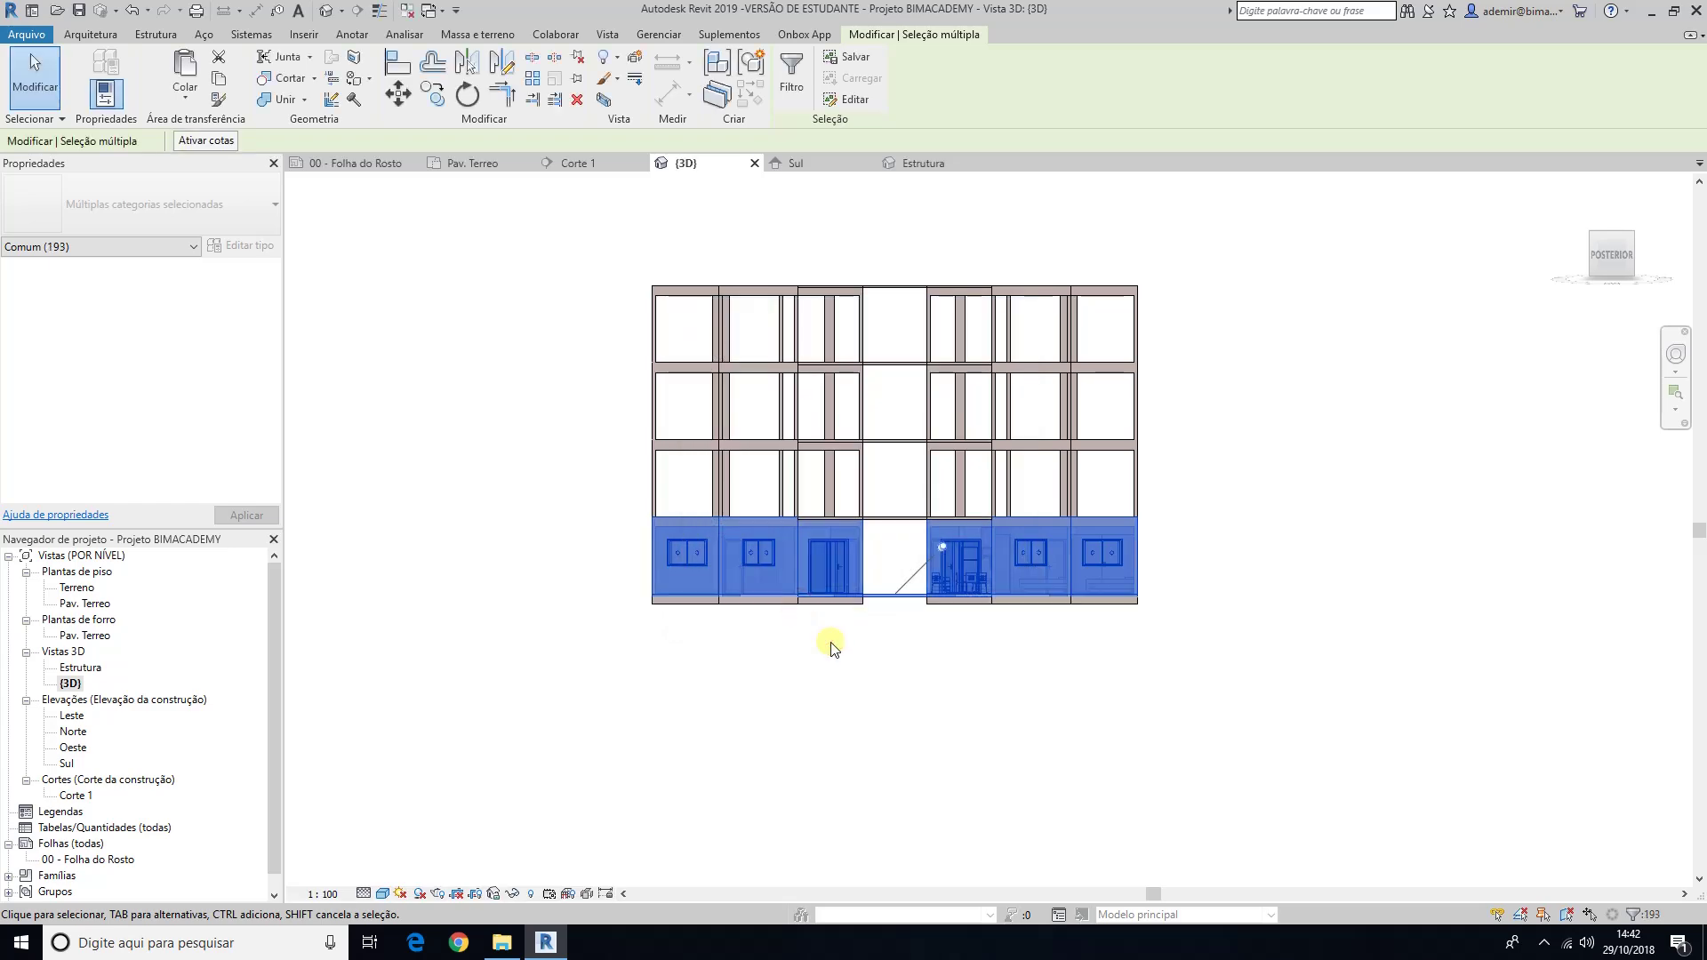
{"action": "middle_click_drag", "start_coordinate": [831, 647], "coordinate": [957, 774], "text": "shift"}
{"action": "scroll", "coordinate": [957, 755], "scroll_direction": "up", "scroll_amount": 5}
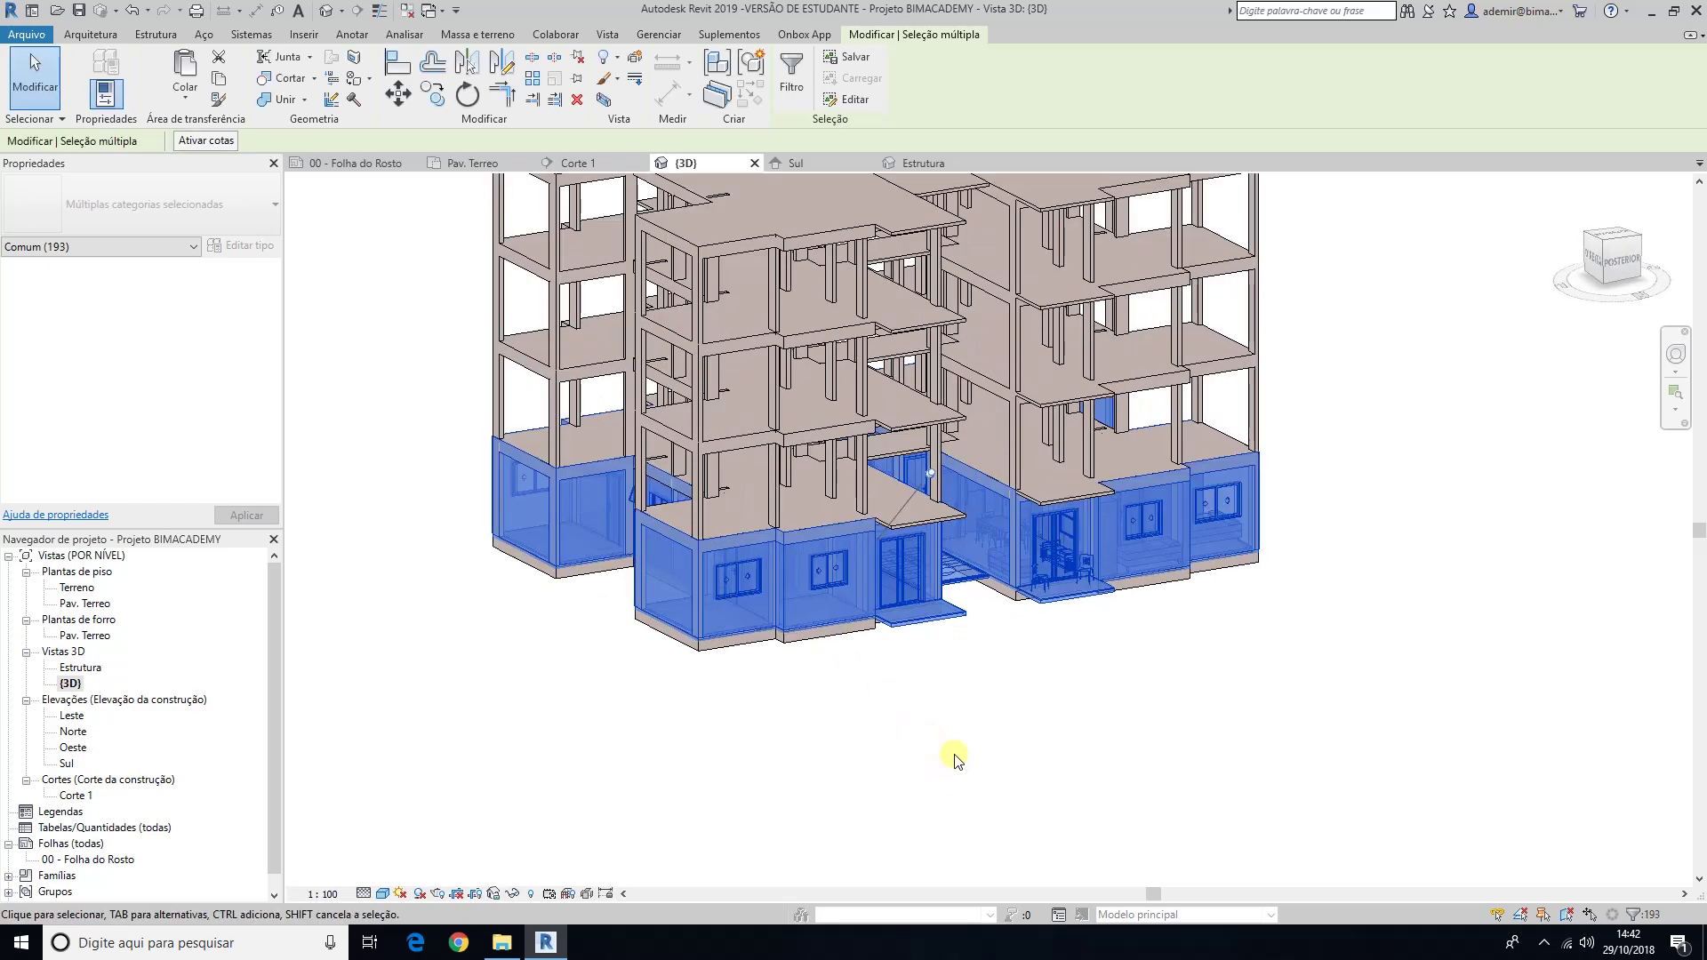
{"action": "scroll", "coordinate": [871, 614], "scroll_direction": "up", "scroll_amount": 4}
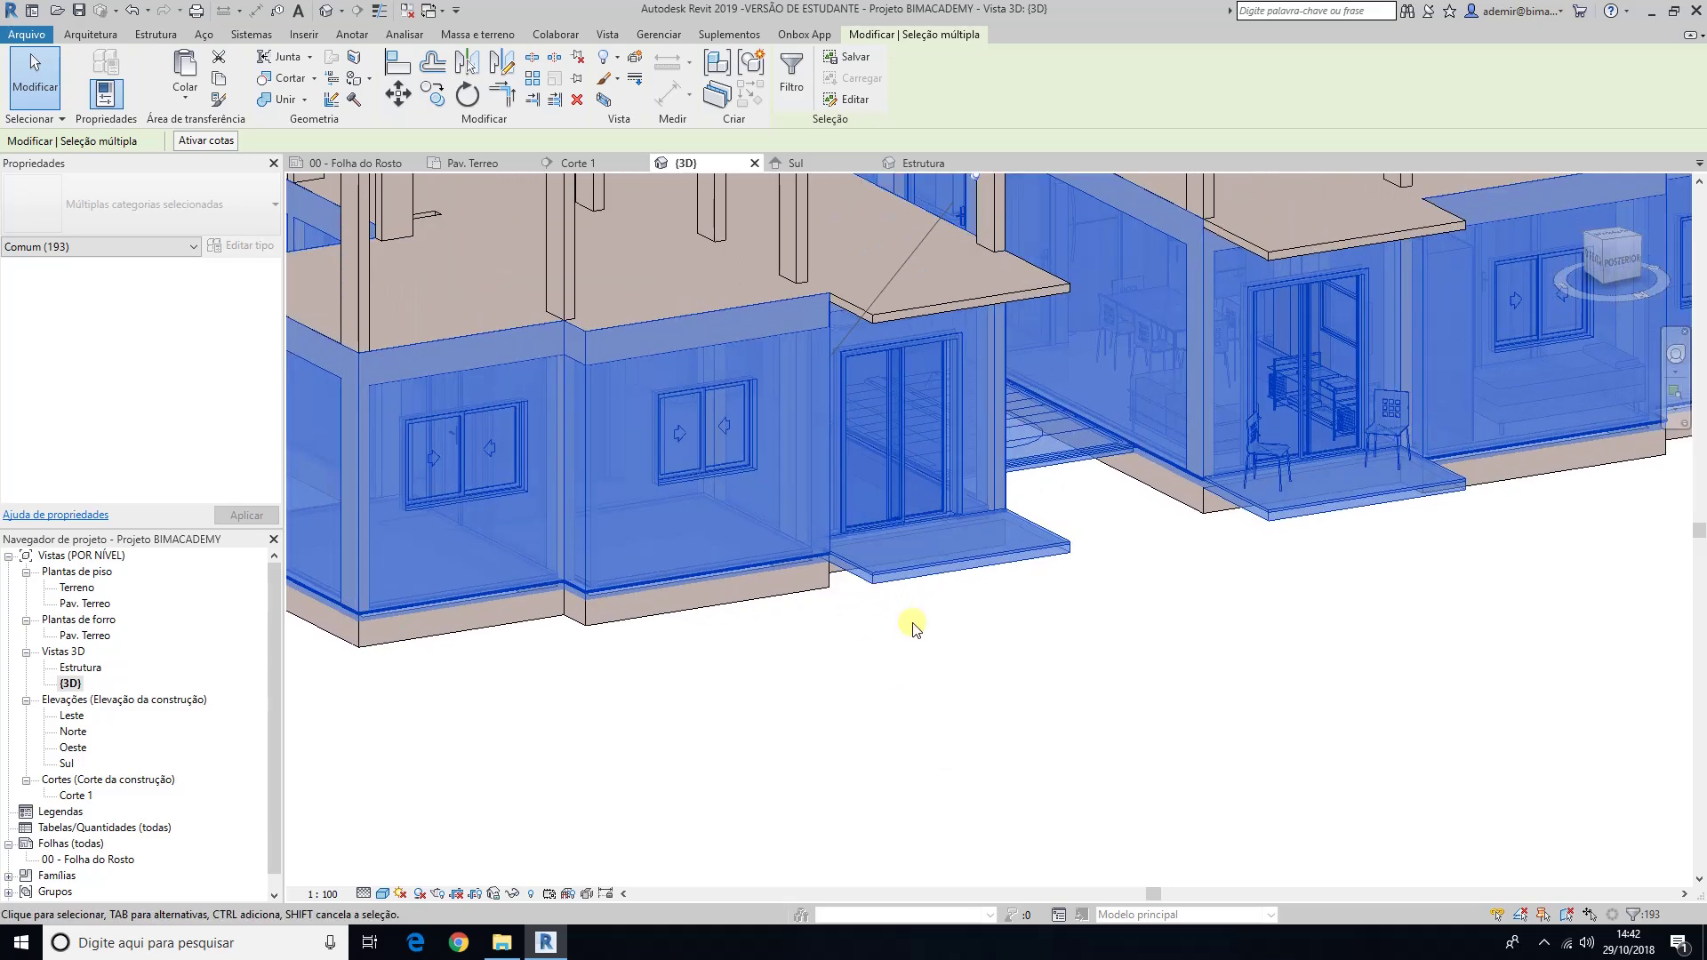
{"action": "scroll", "coordinate": [915, 628], "scroll_direction": "up", "scroll_amount": 2}
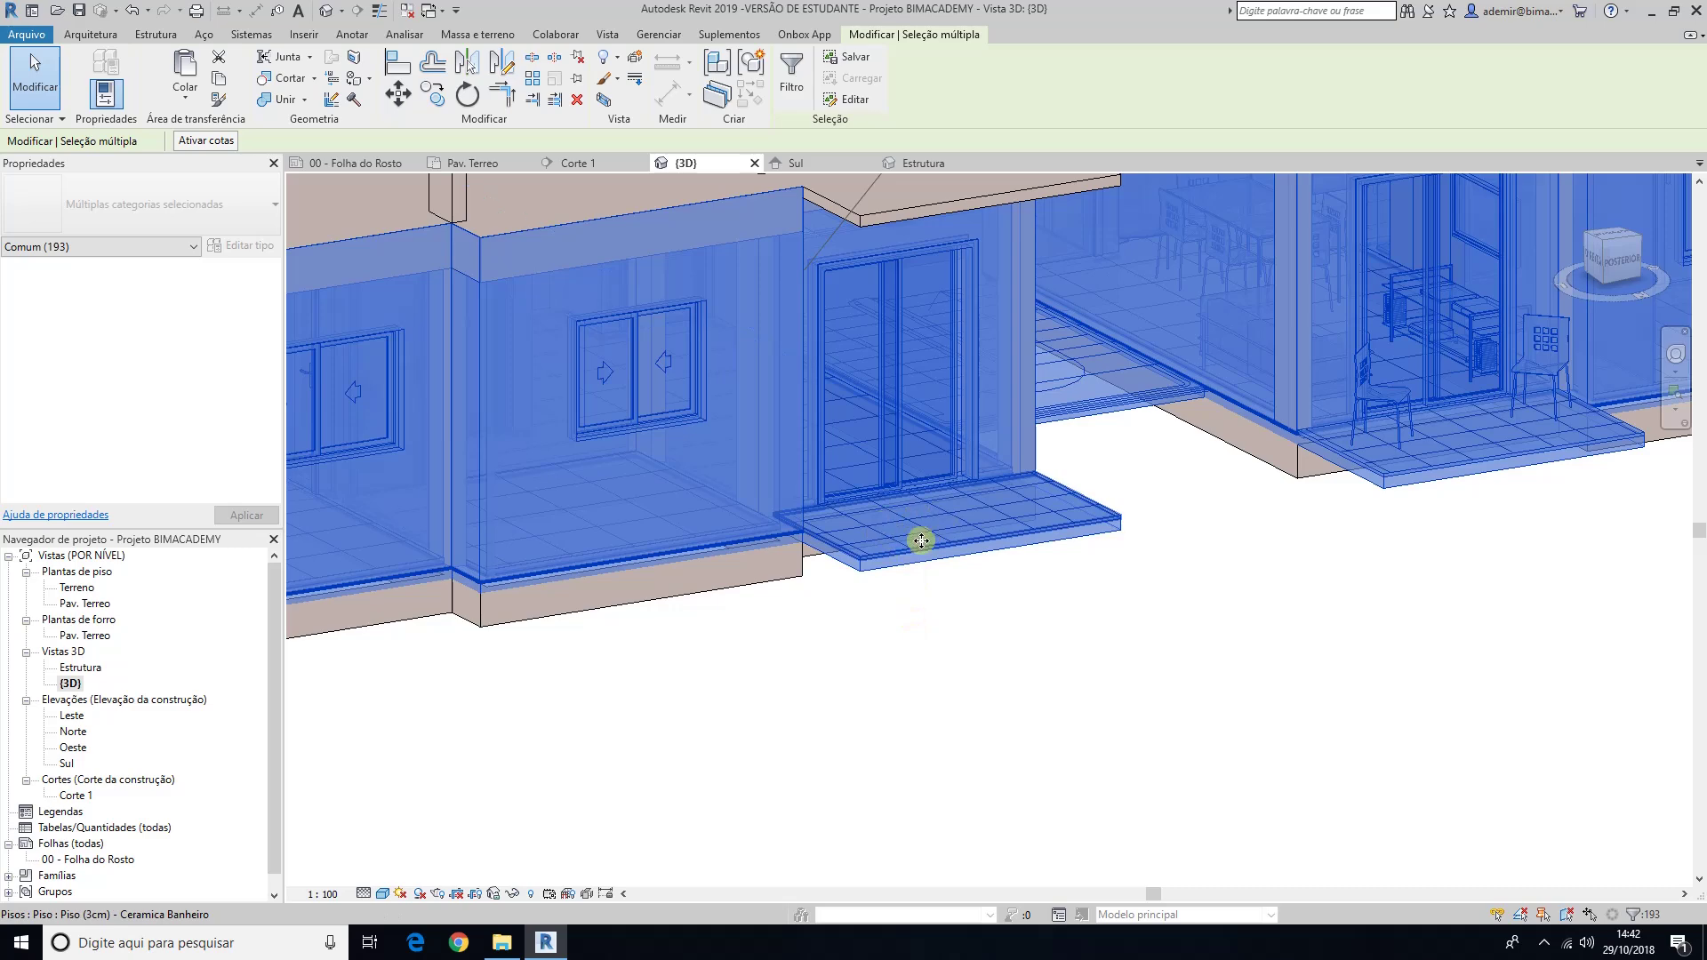
{"action": "left_click", "coordinate": [905, 622]}
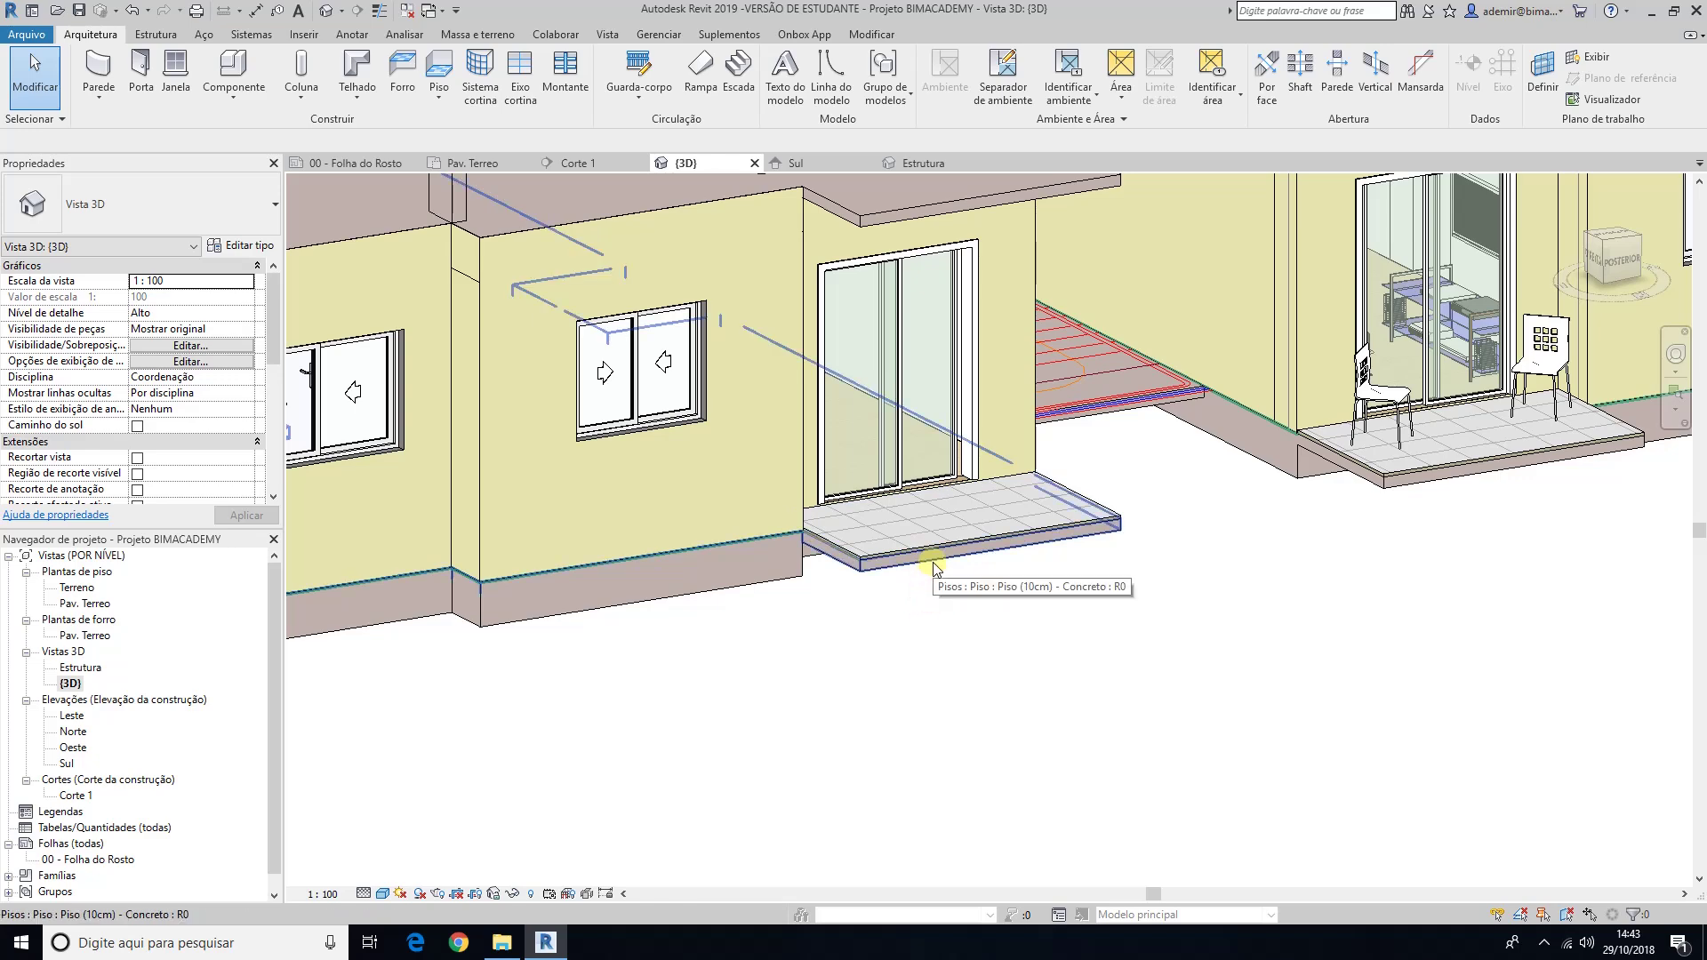
Step: Compare the Estrutural property of the 10 cm concrete slab and the ceramic floor at the balcony
{"action": "left_click", "coordinate": [932, 568]}
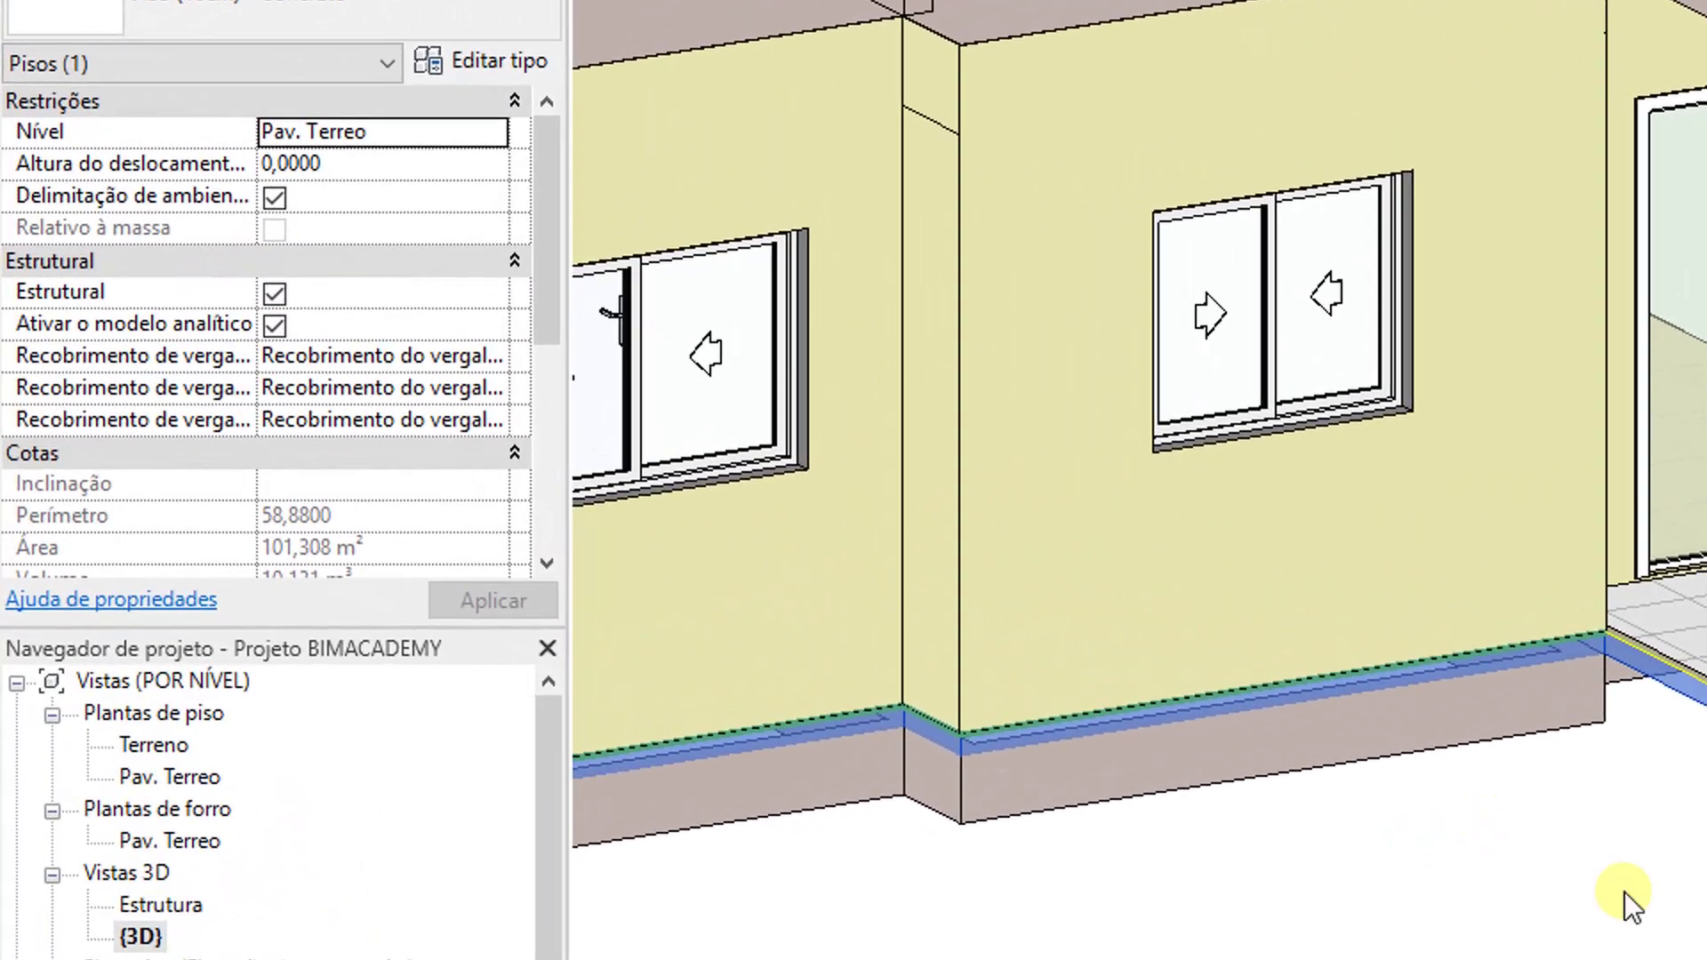
{"action": "left_click", "coordinate": [827, 671]}
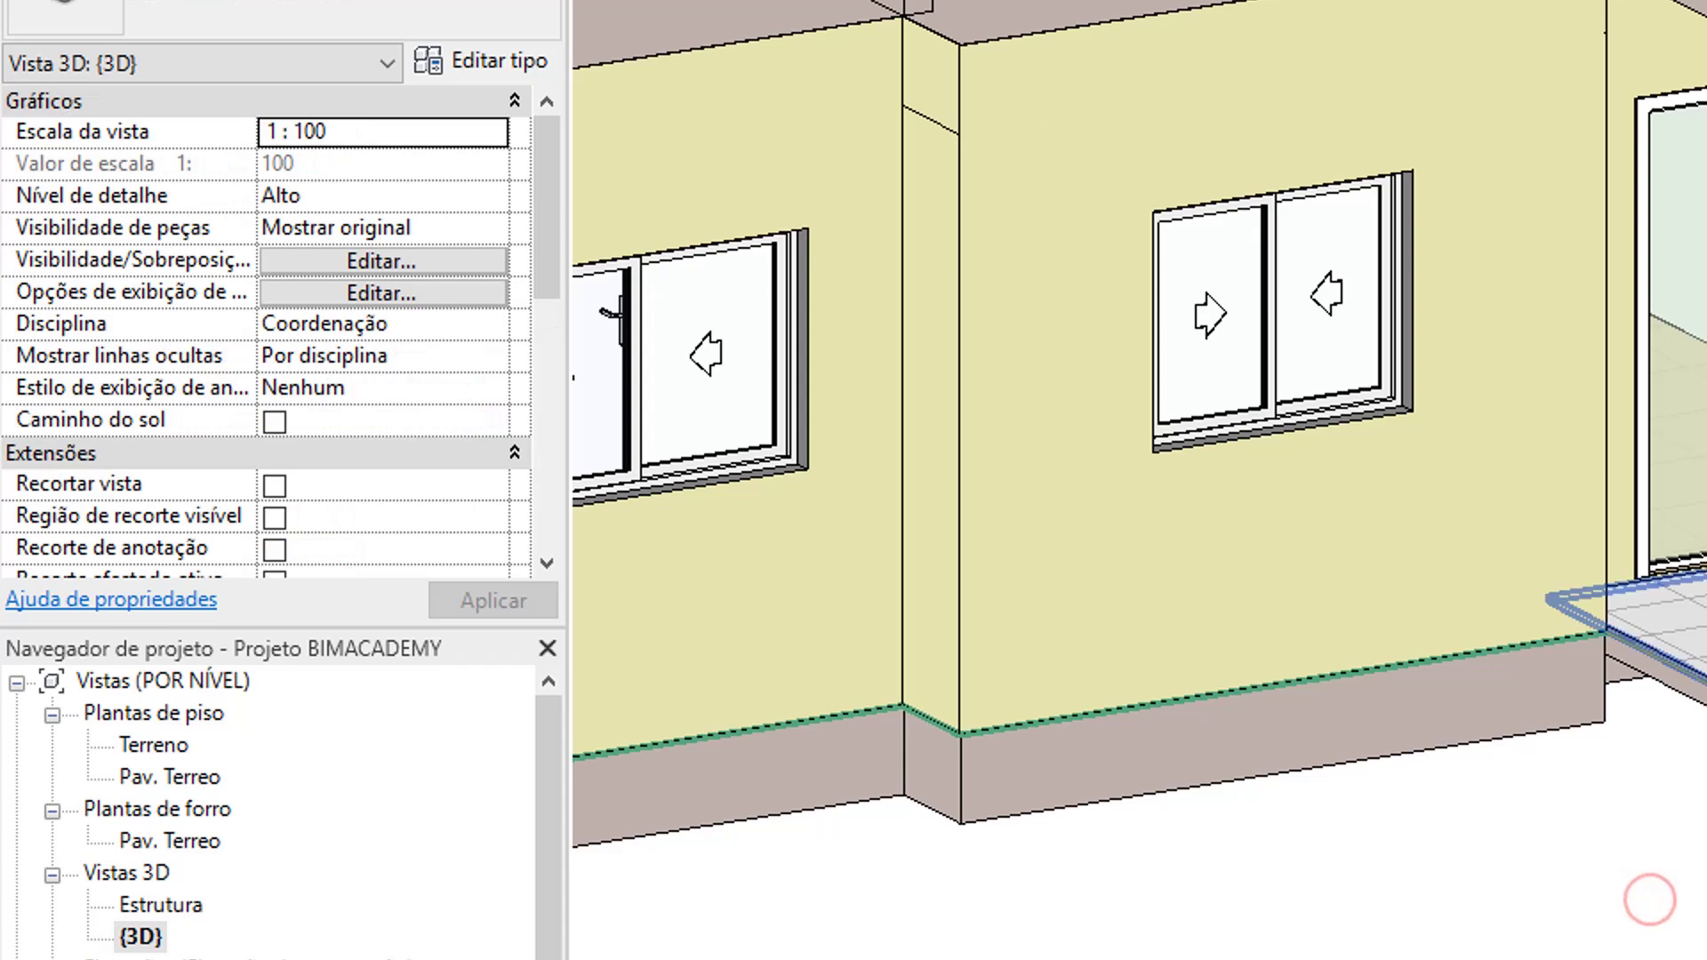
{"action": "left_click", "coordinate": [1654, 614]}
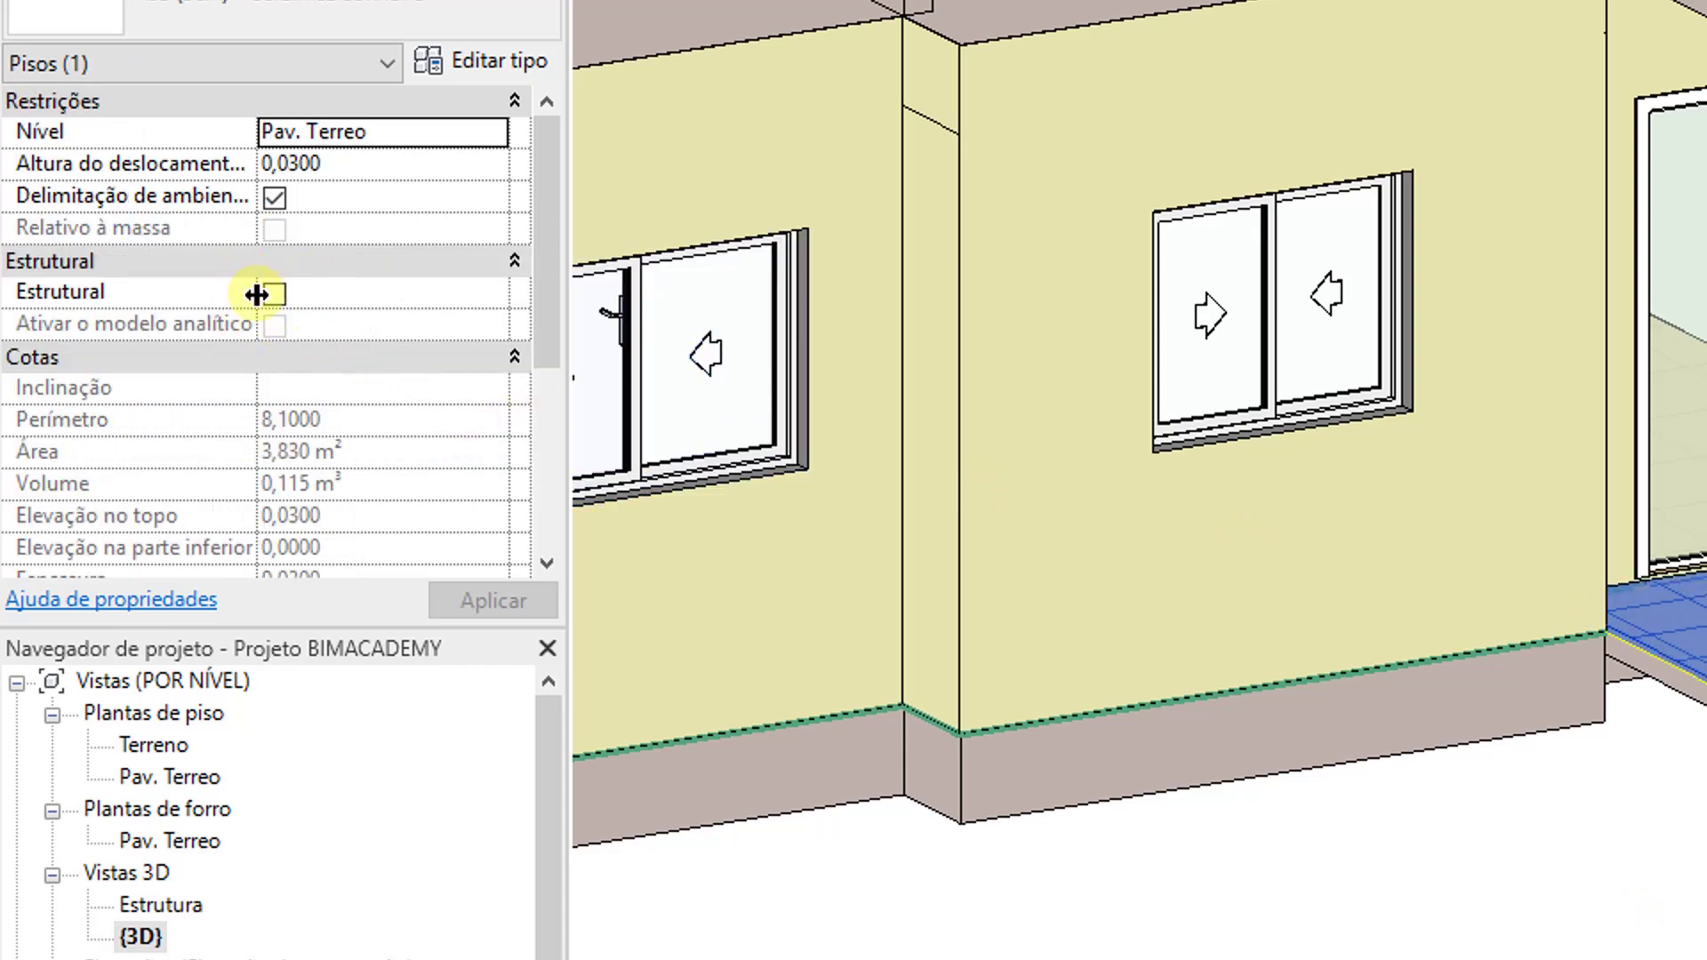
{"action": "left_click", "coordinate": [1574, 752]}
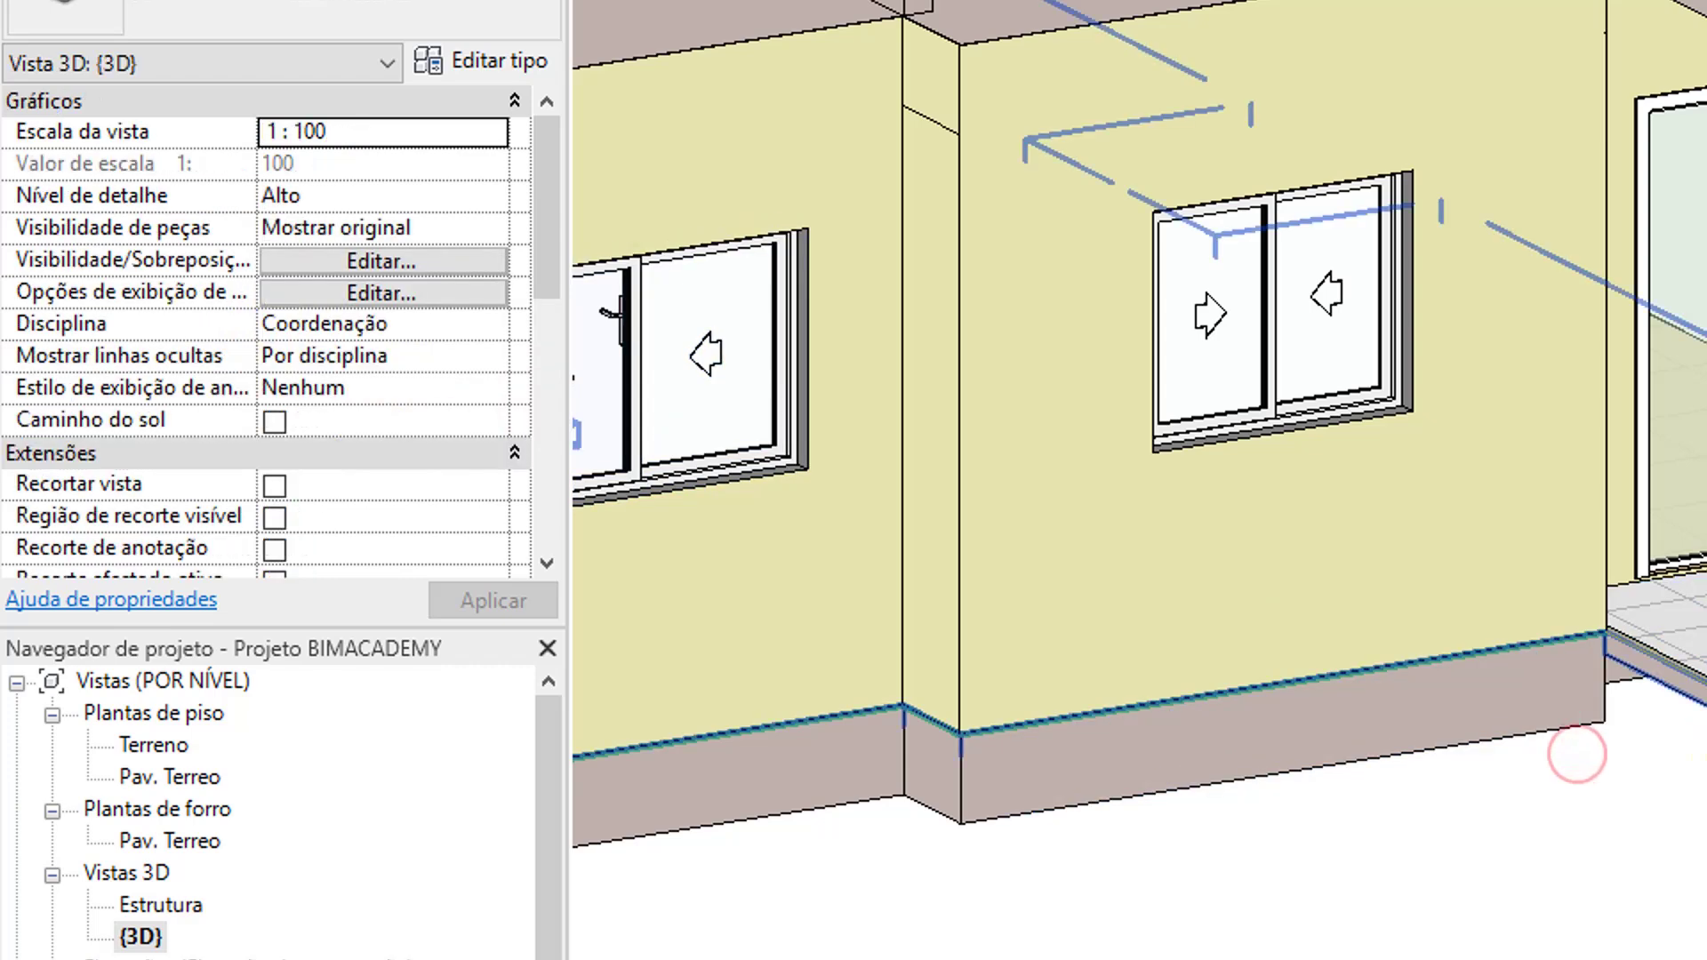
{"action": "left_click", "coordinate": [1583, 642]}
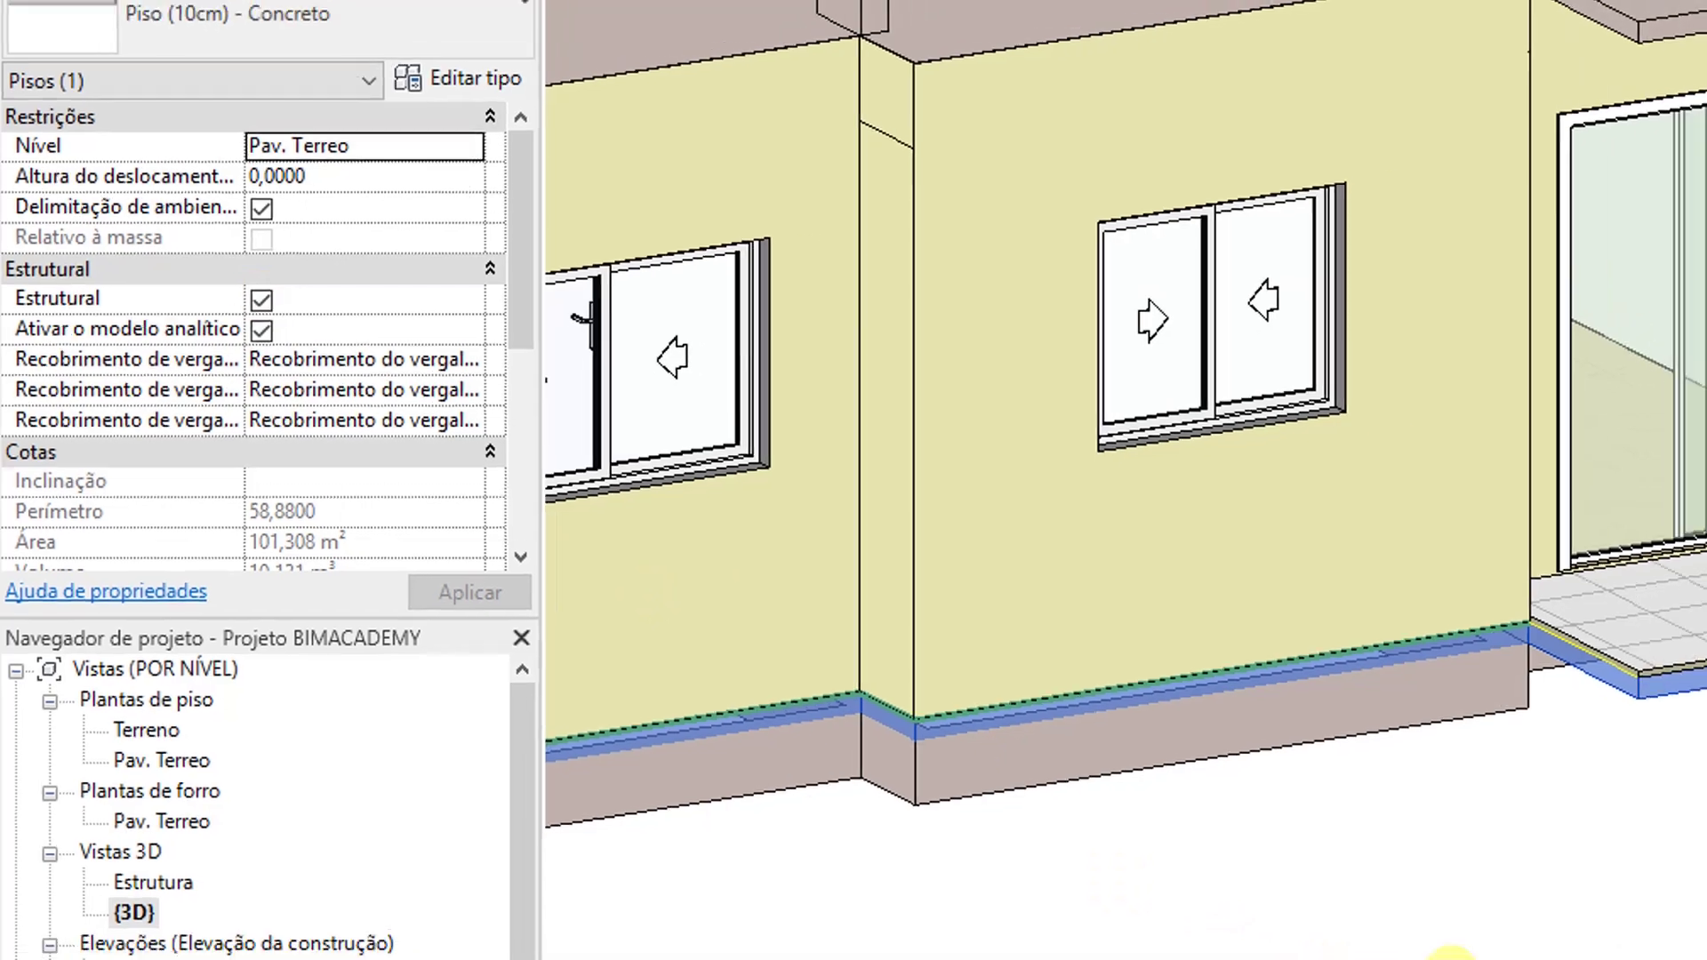
{"action": "left_click", "coordinate": [823, 791]}
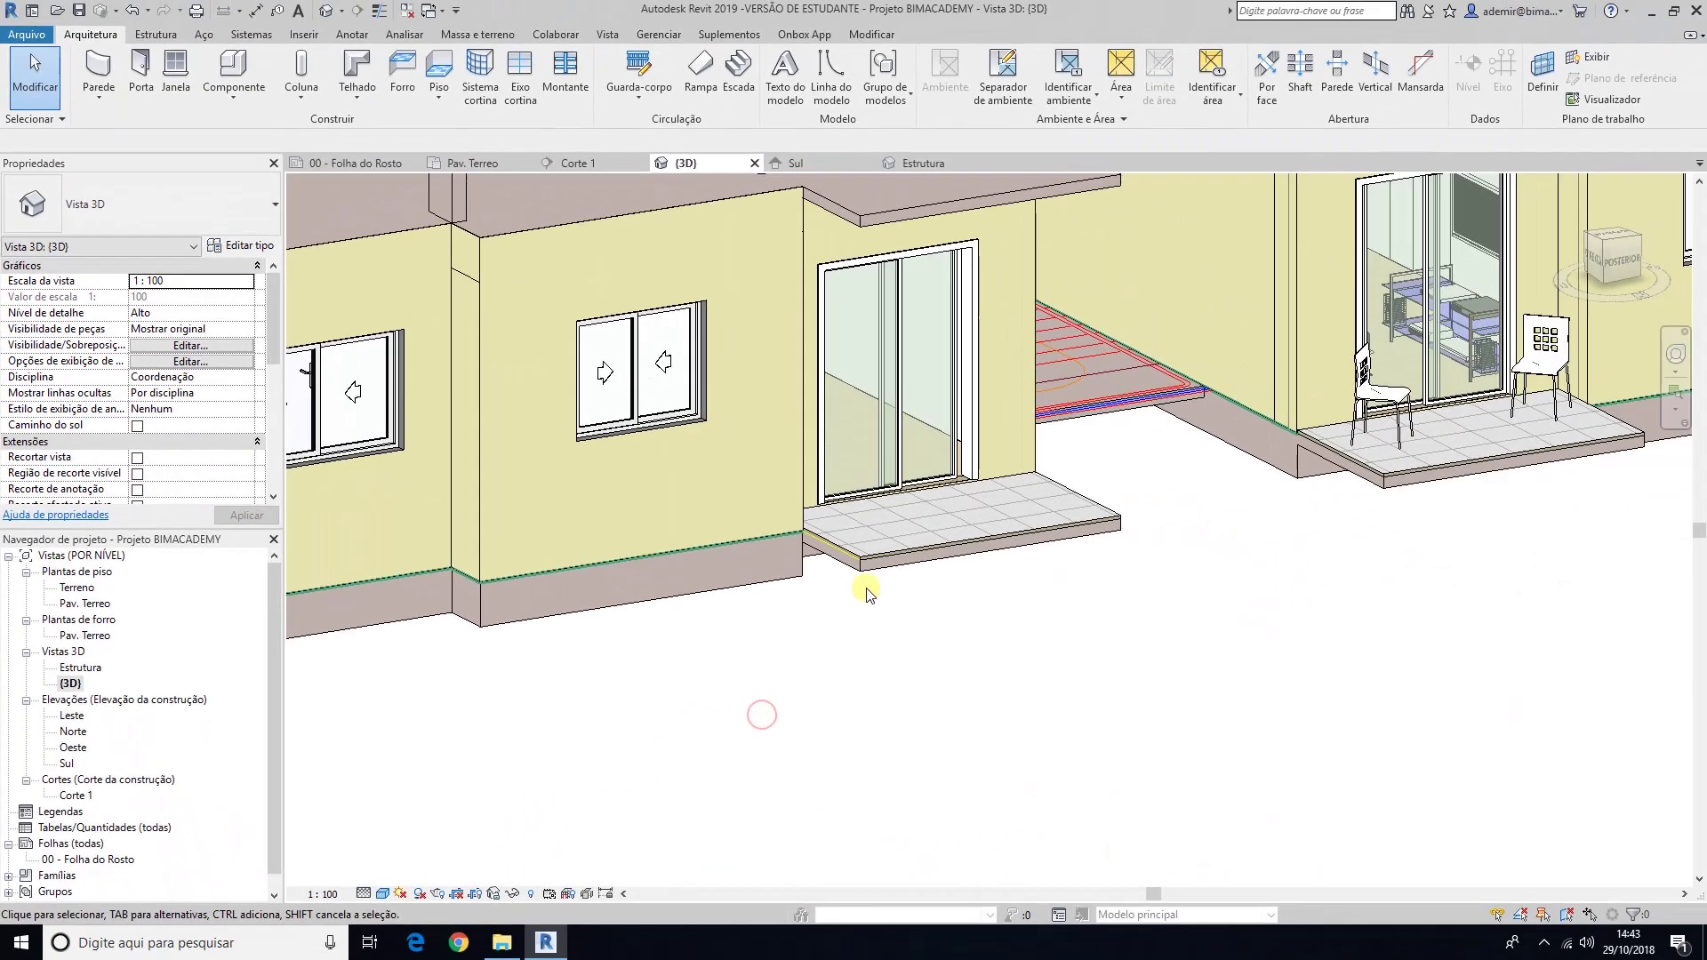
{"action": "left_click", "coordinate": [863, 569]}
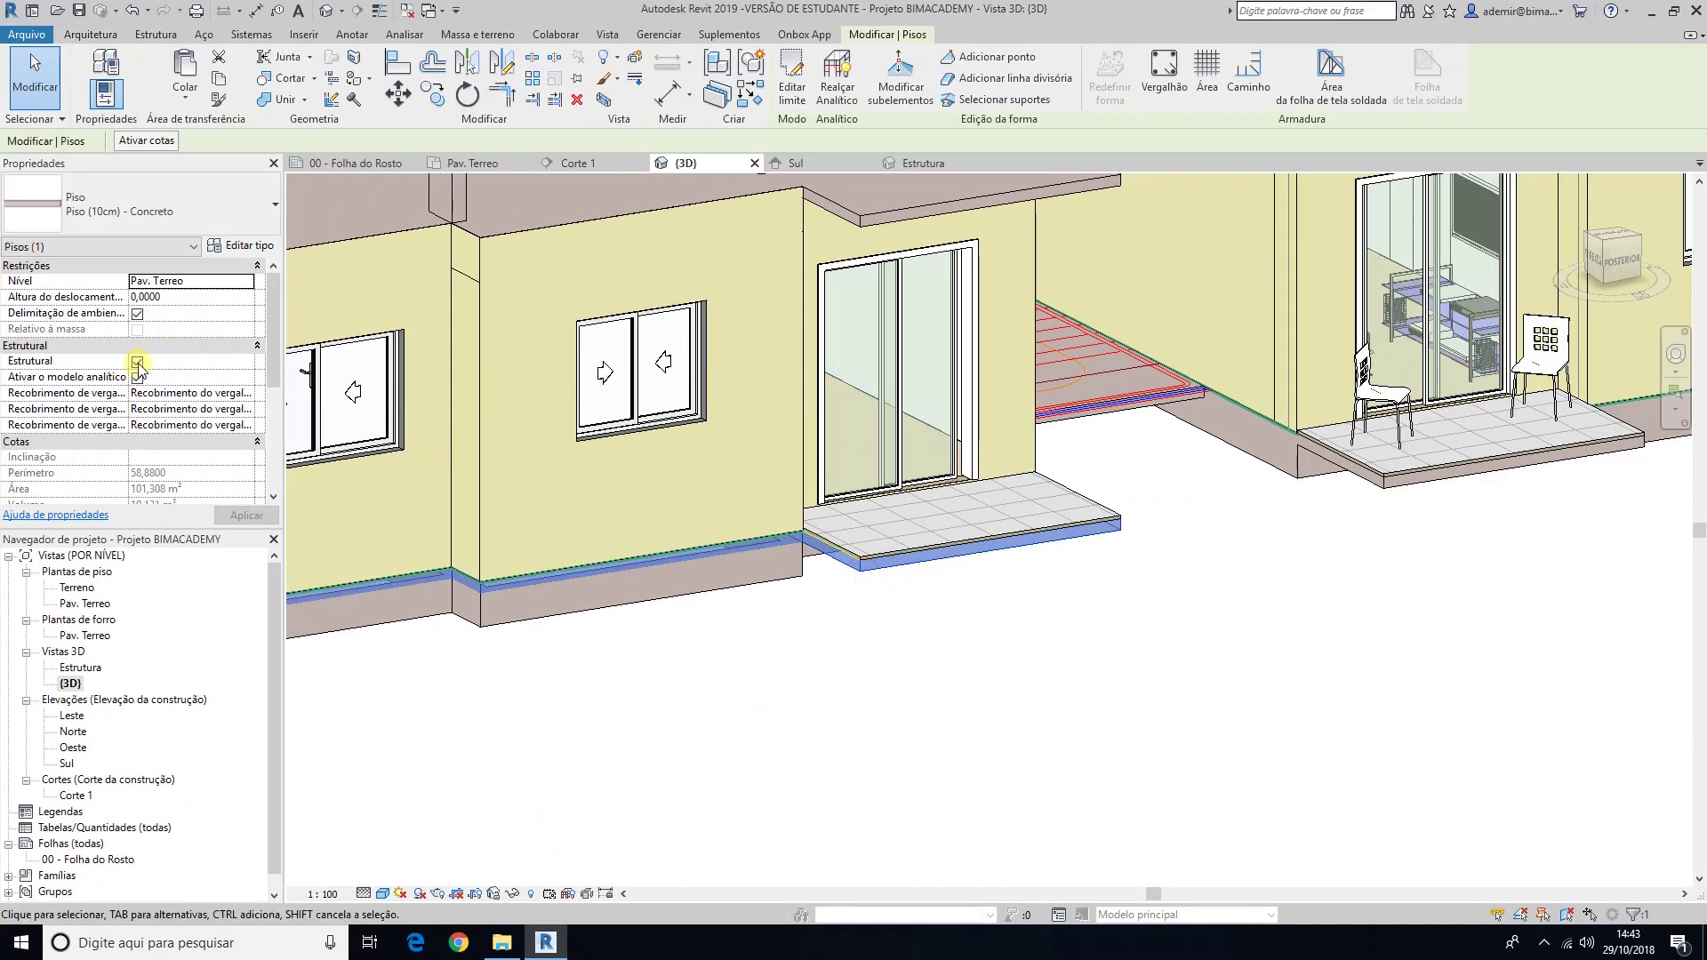
{"action": "left_click", "coordinate": [867, 749]}
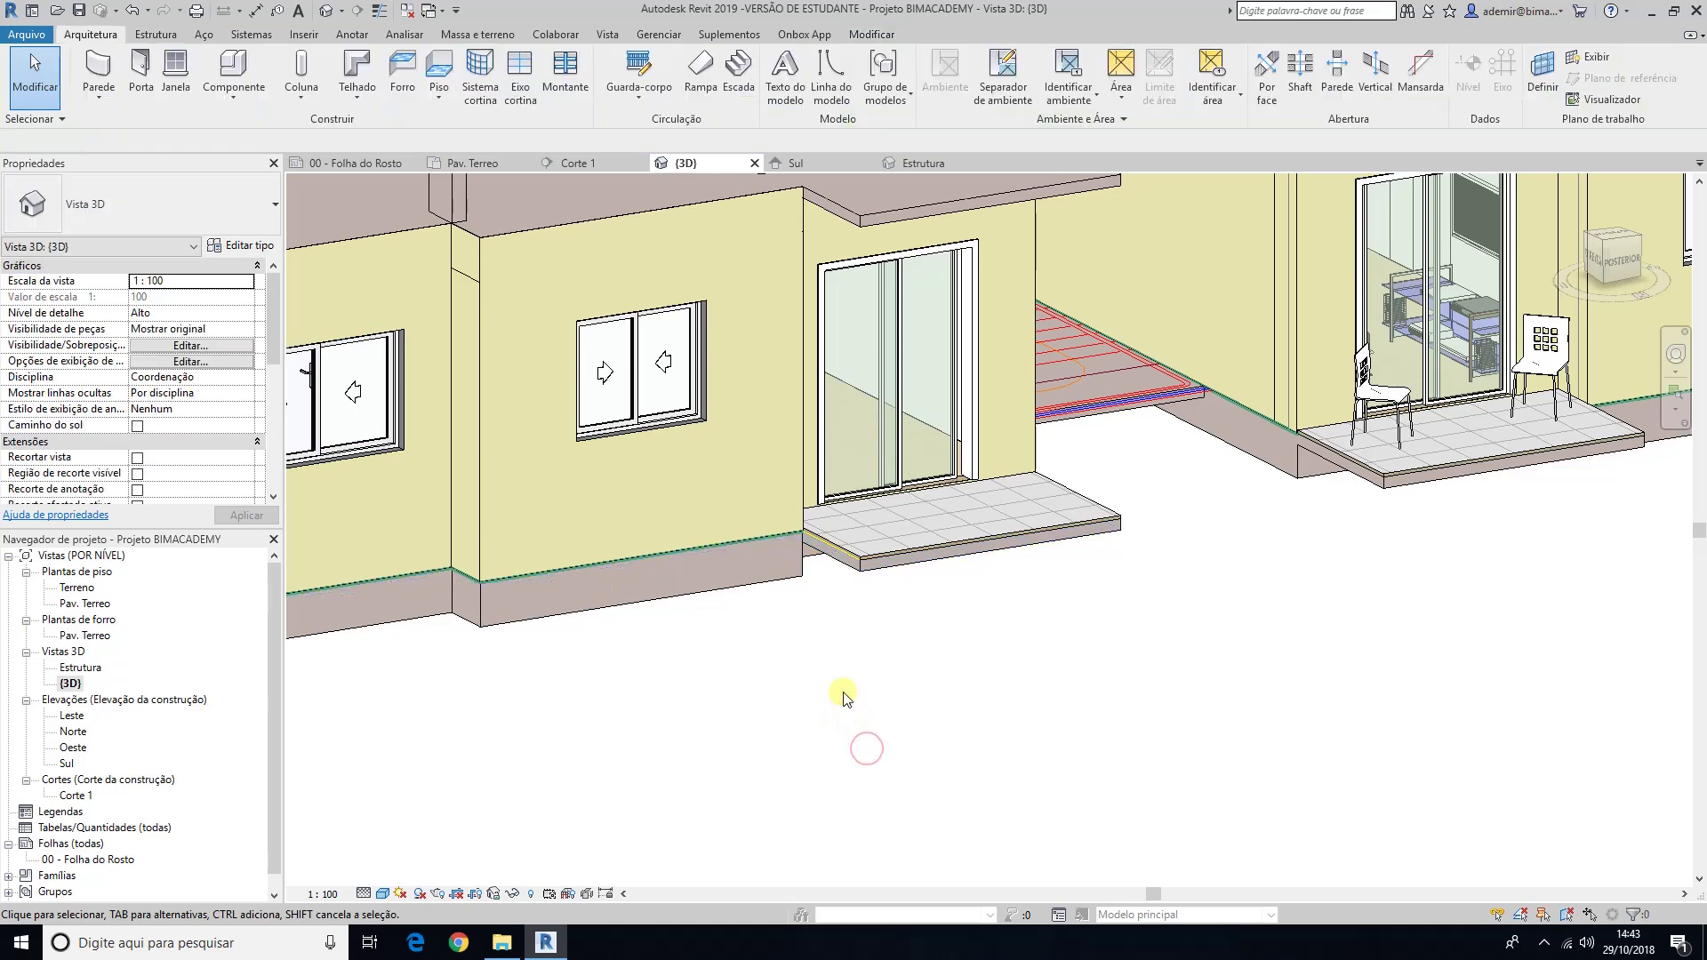
Step: Duplicate the {3D} view and rename the copy as Somente Arquitetura
{"action": "scroll", "coordinate": [843, 698], "scroll_direction": "down", "scroll_amount": 4}
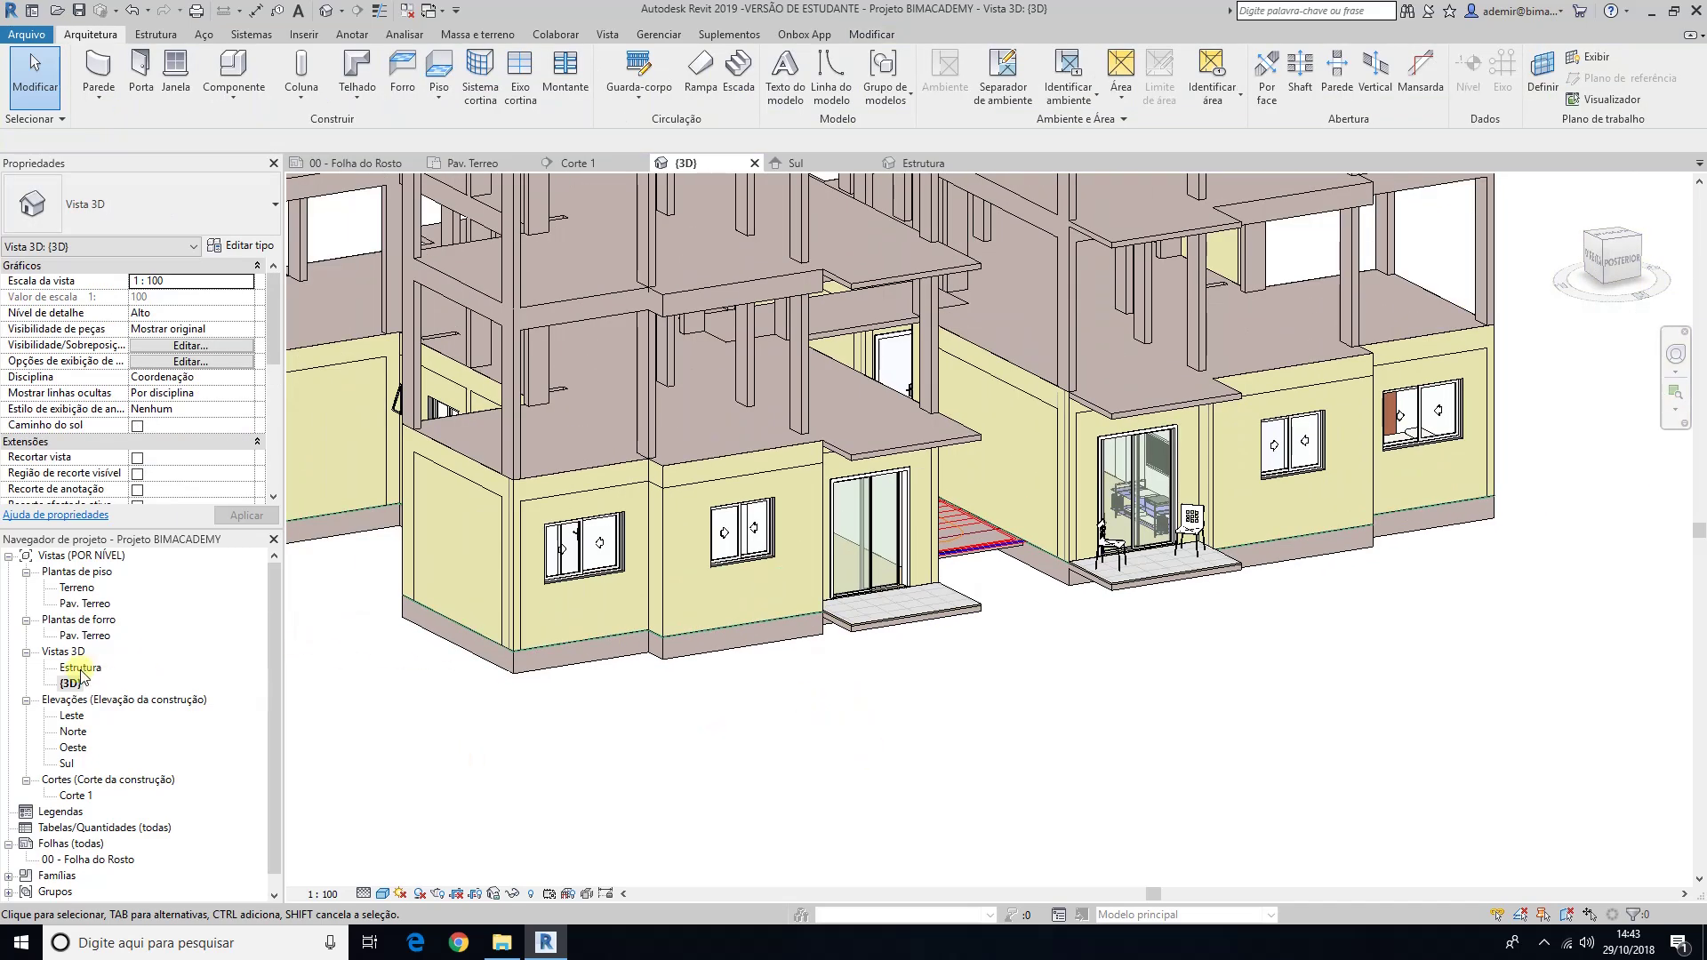
{"action": "right_click", "coordinate": [71, 684]}
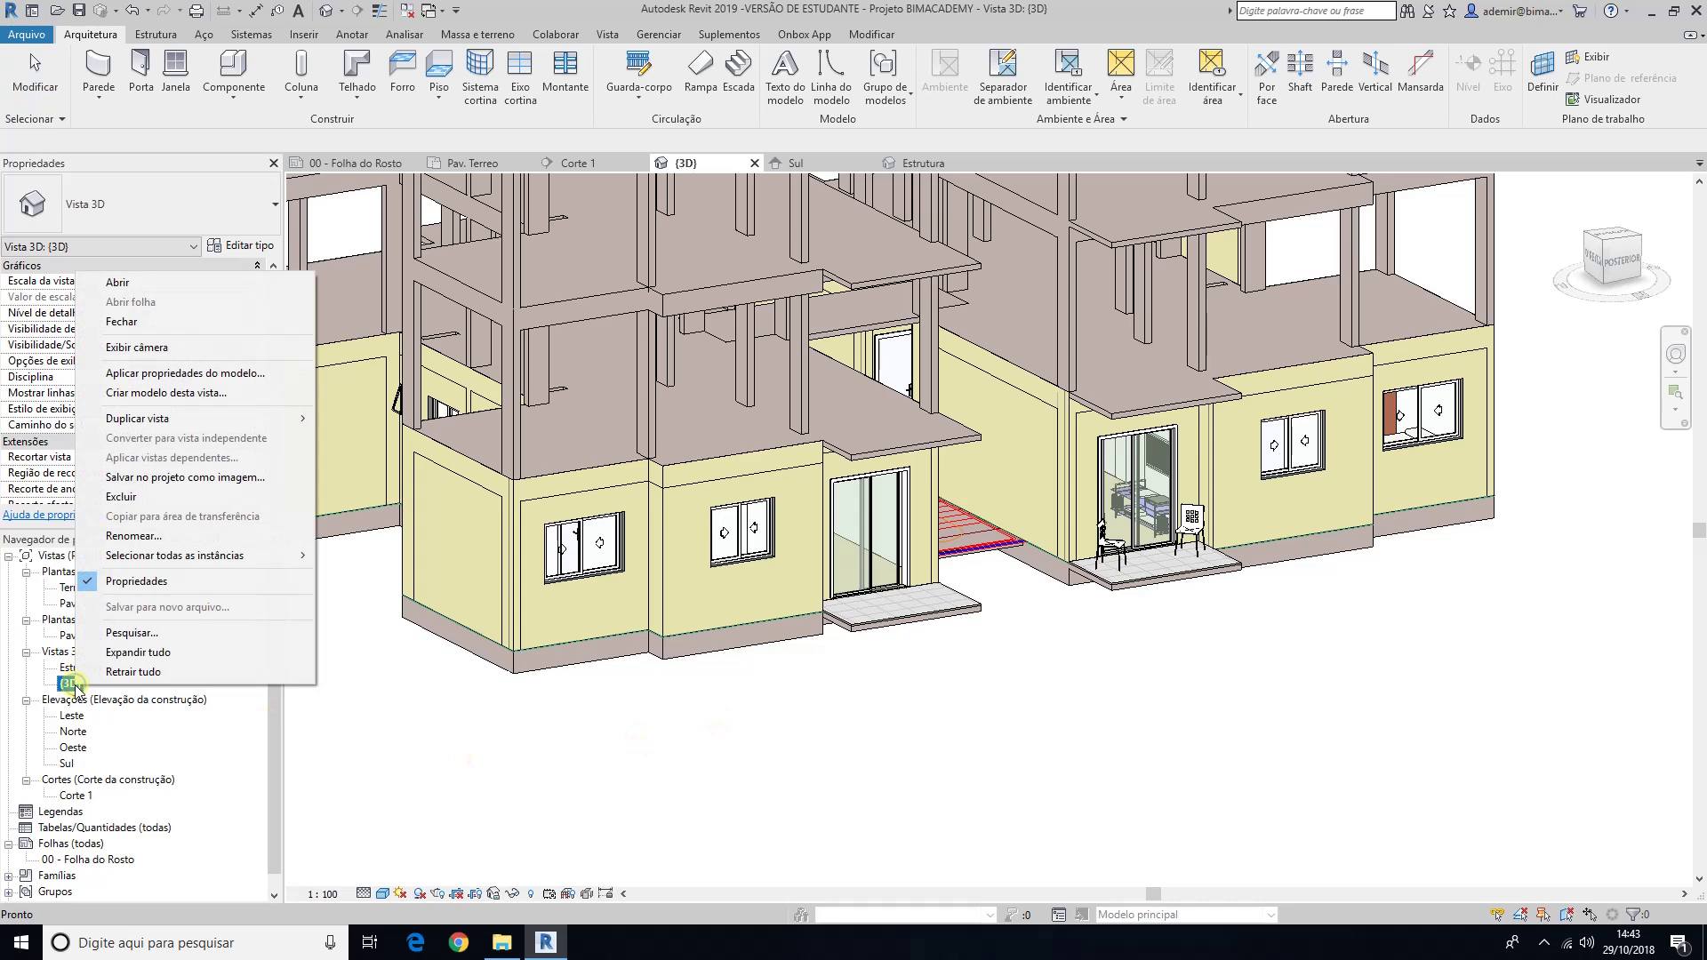
{"action": "mouse_move", "coordinate": [206, 422]}
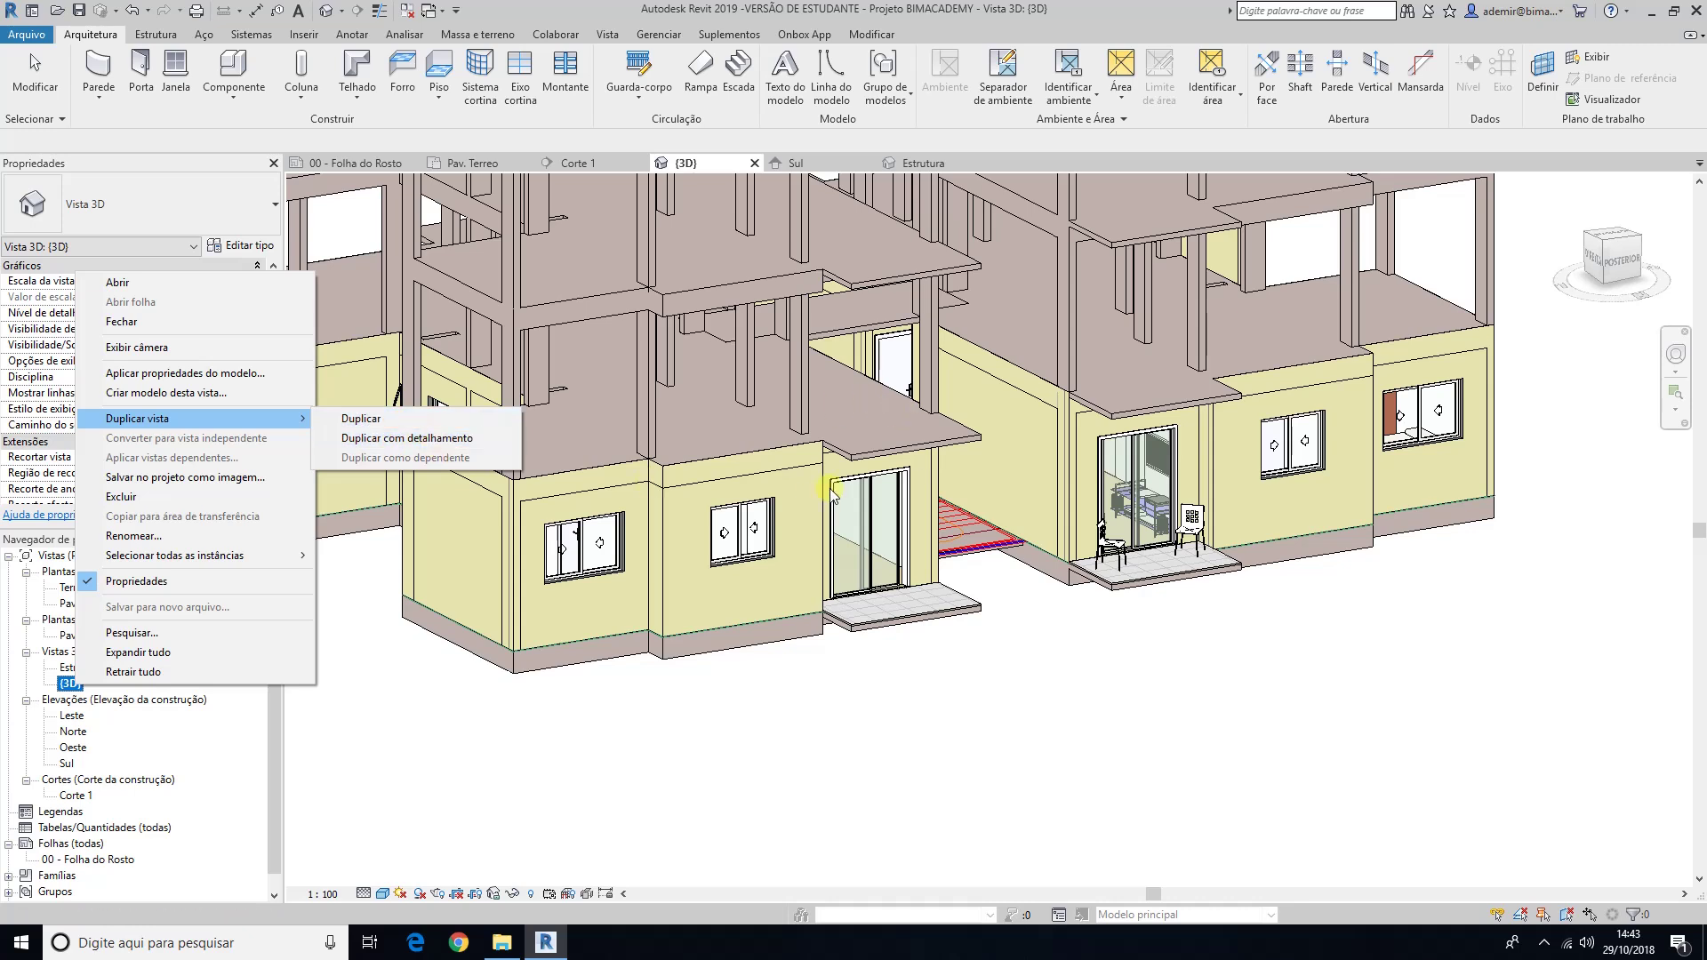
{"action": "left_click", "coordinate": [391, 424]}
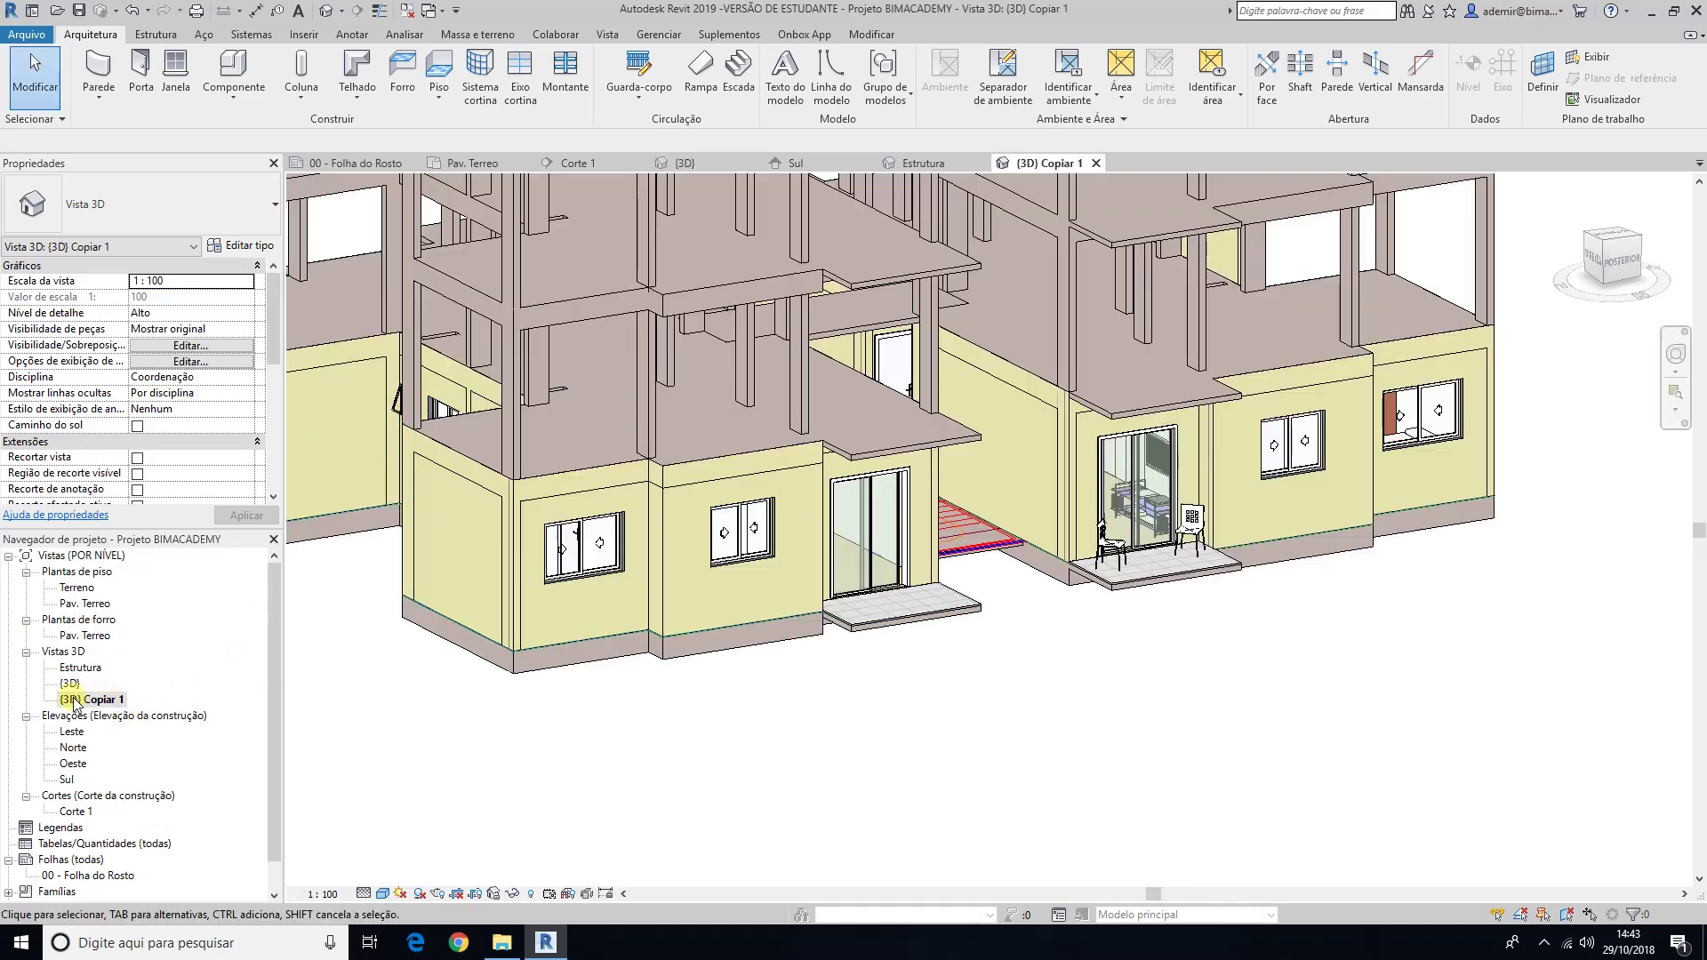
{"action": "right_click", "coordinate": [75, 703]}
{"action": "left_click", "coordinate": [227, 656]}
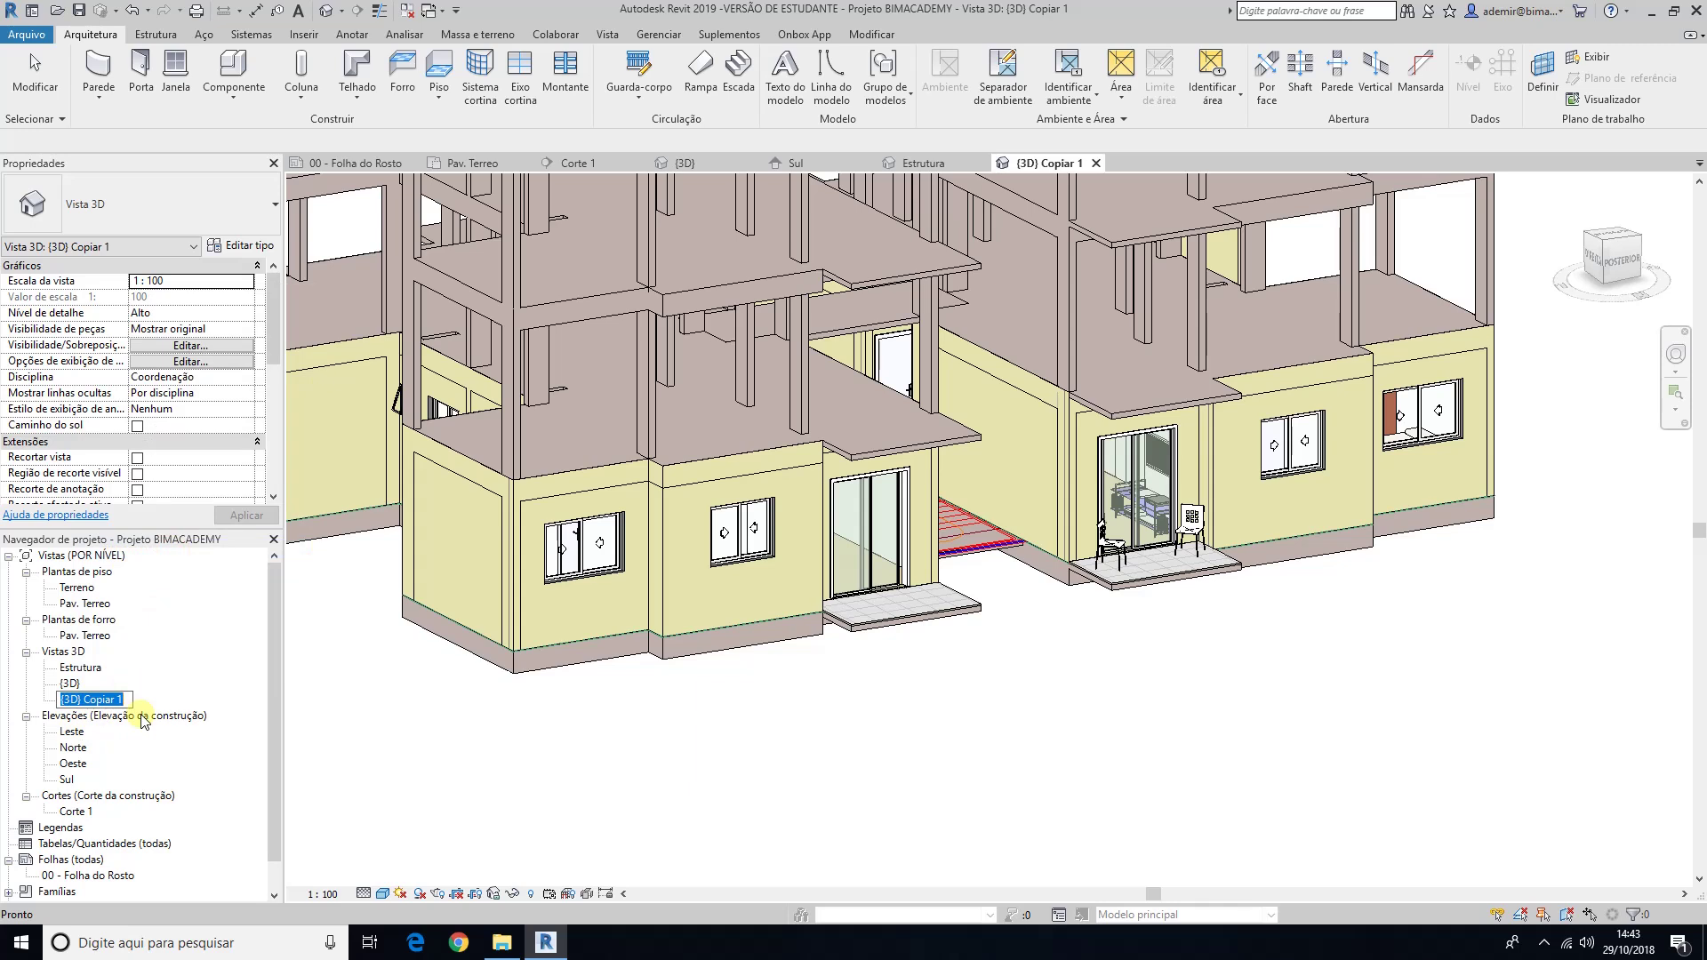
{"action": "type", "text": "Somente Arquitetura"}
{"action": "key", "text": "Return"}
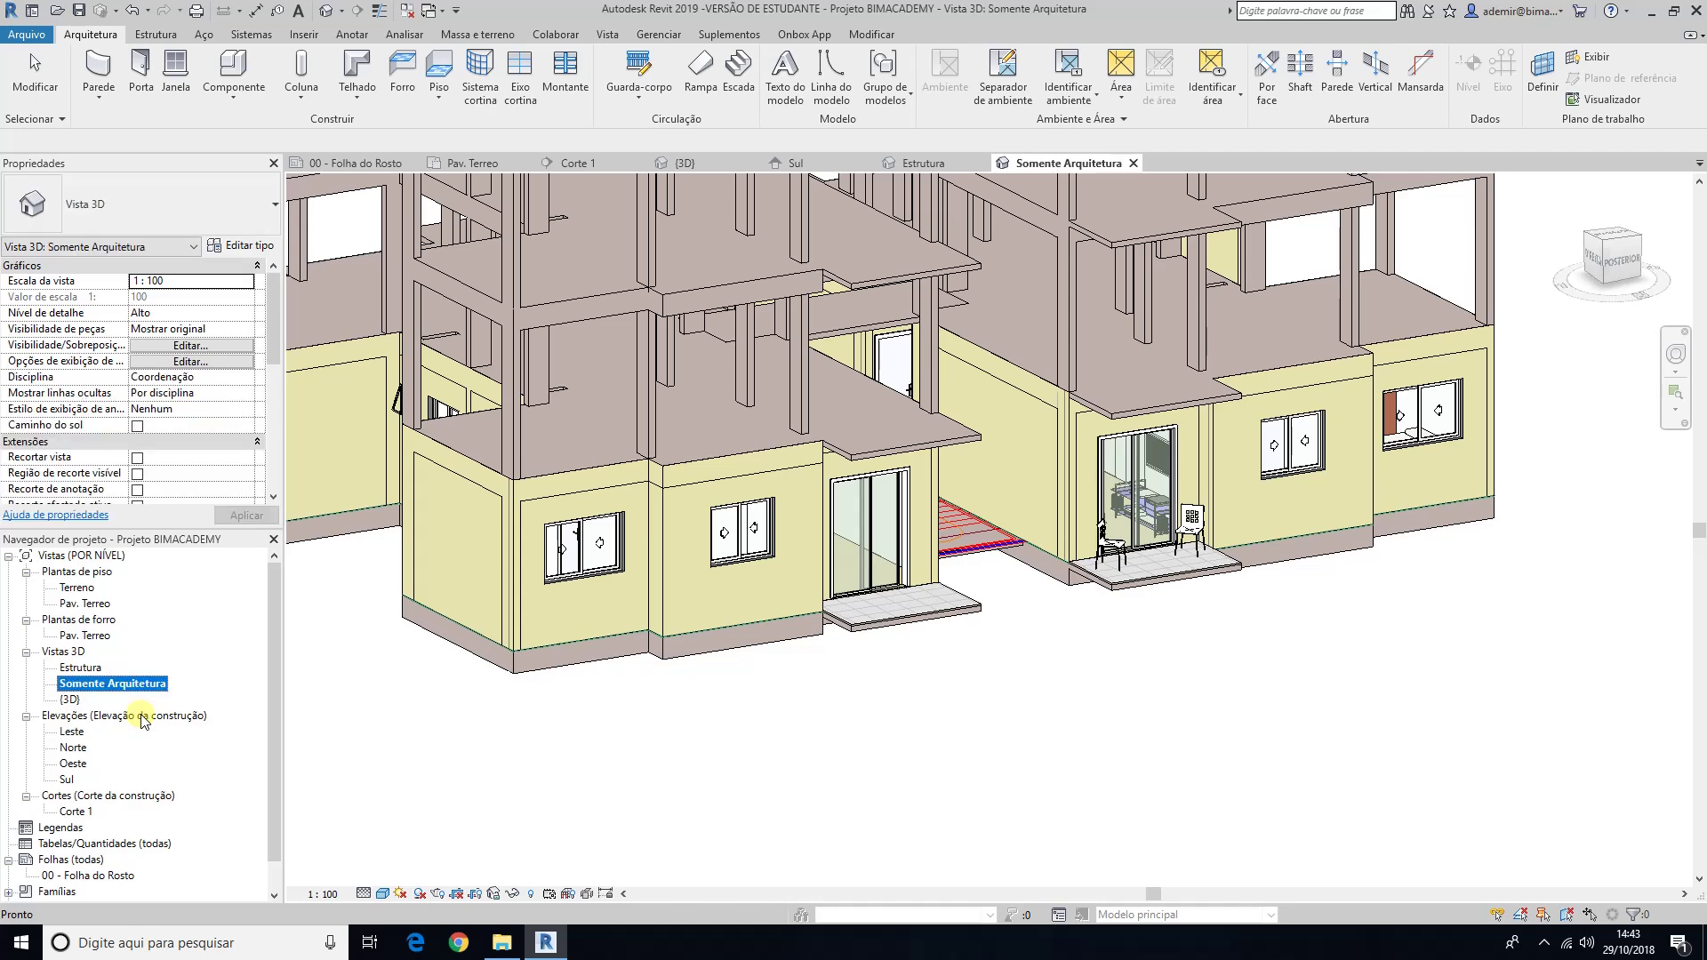
Step: Compare the model shown in the Estrutura 3D view with the Somente Arquitetura view
{"action": "left_click", "coordinate": [95, 669]}
{"action": "double_click", "coordinate": [94, 669]}
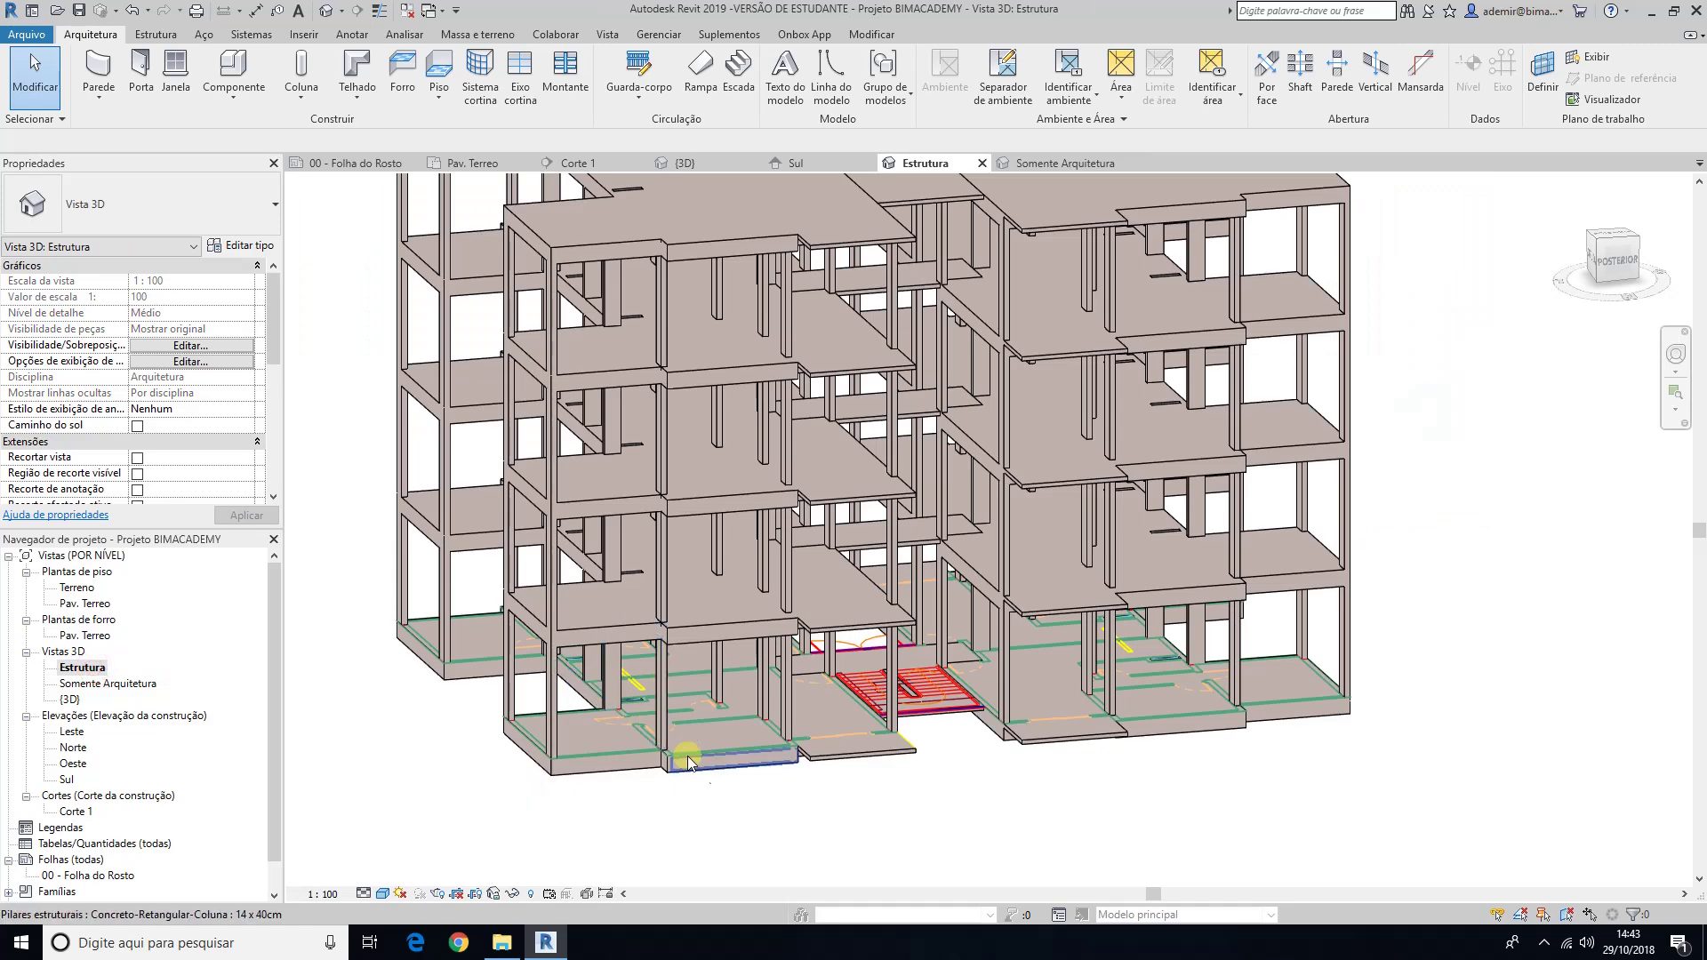
{"action": "double_click", "coordinate": [136, 684]}
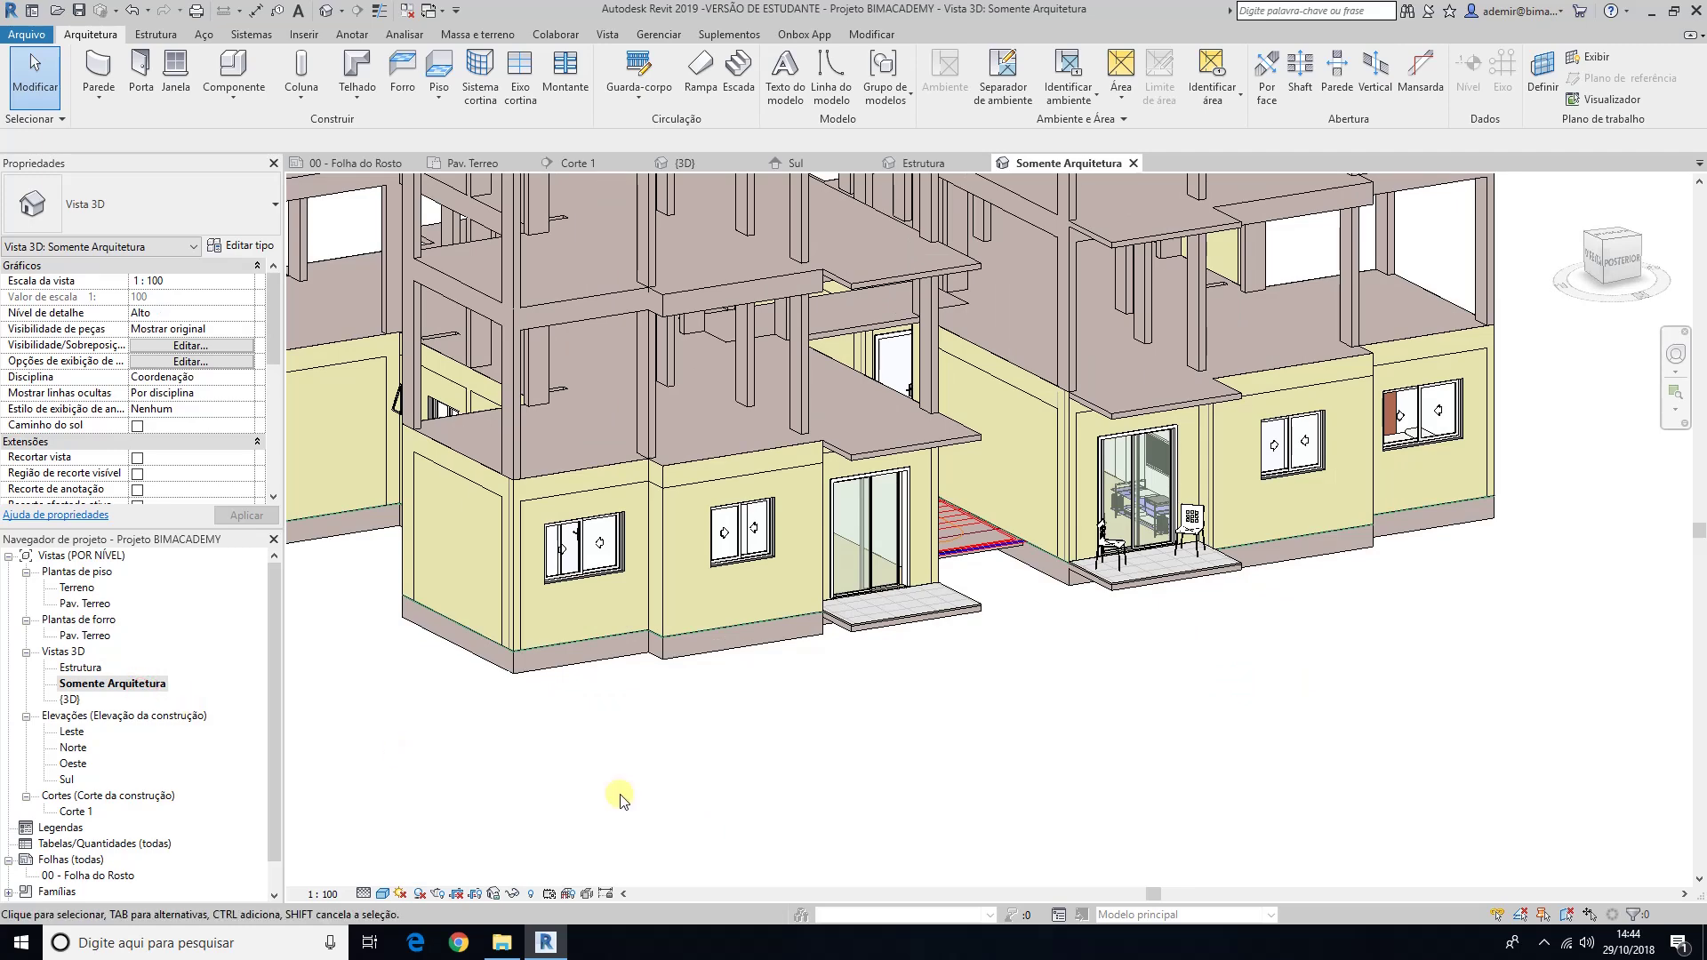
{"action": "middle_click_drag", "start_coordinate": [620, 798], "coordinate": [691, 812]}
{"action": "scroll", "coordinate": [736, 853], "scroll_direction": "down", "scroll_amount": 3}
{"action": "scroll", "coordinate": [738, 855], "scroll_direction": "down", "scroll_amount": 2}
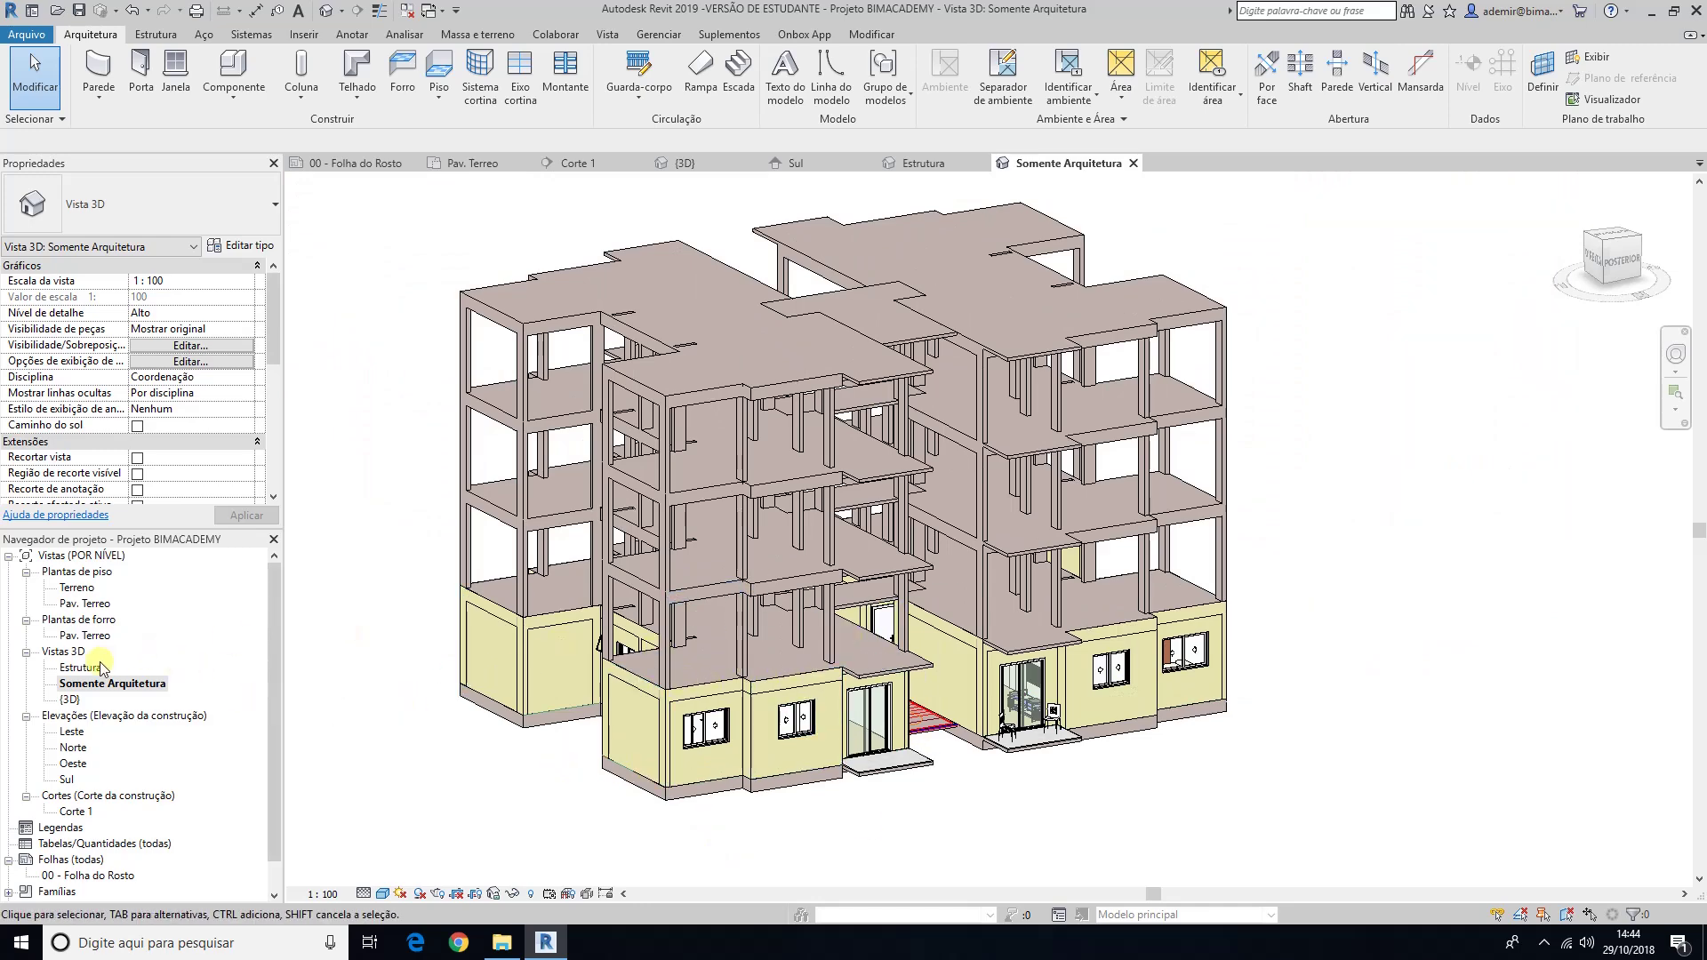
{"action": "double_click", "coordinate": [87, 669]}
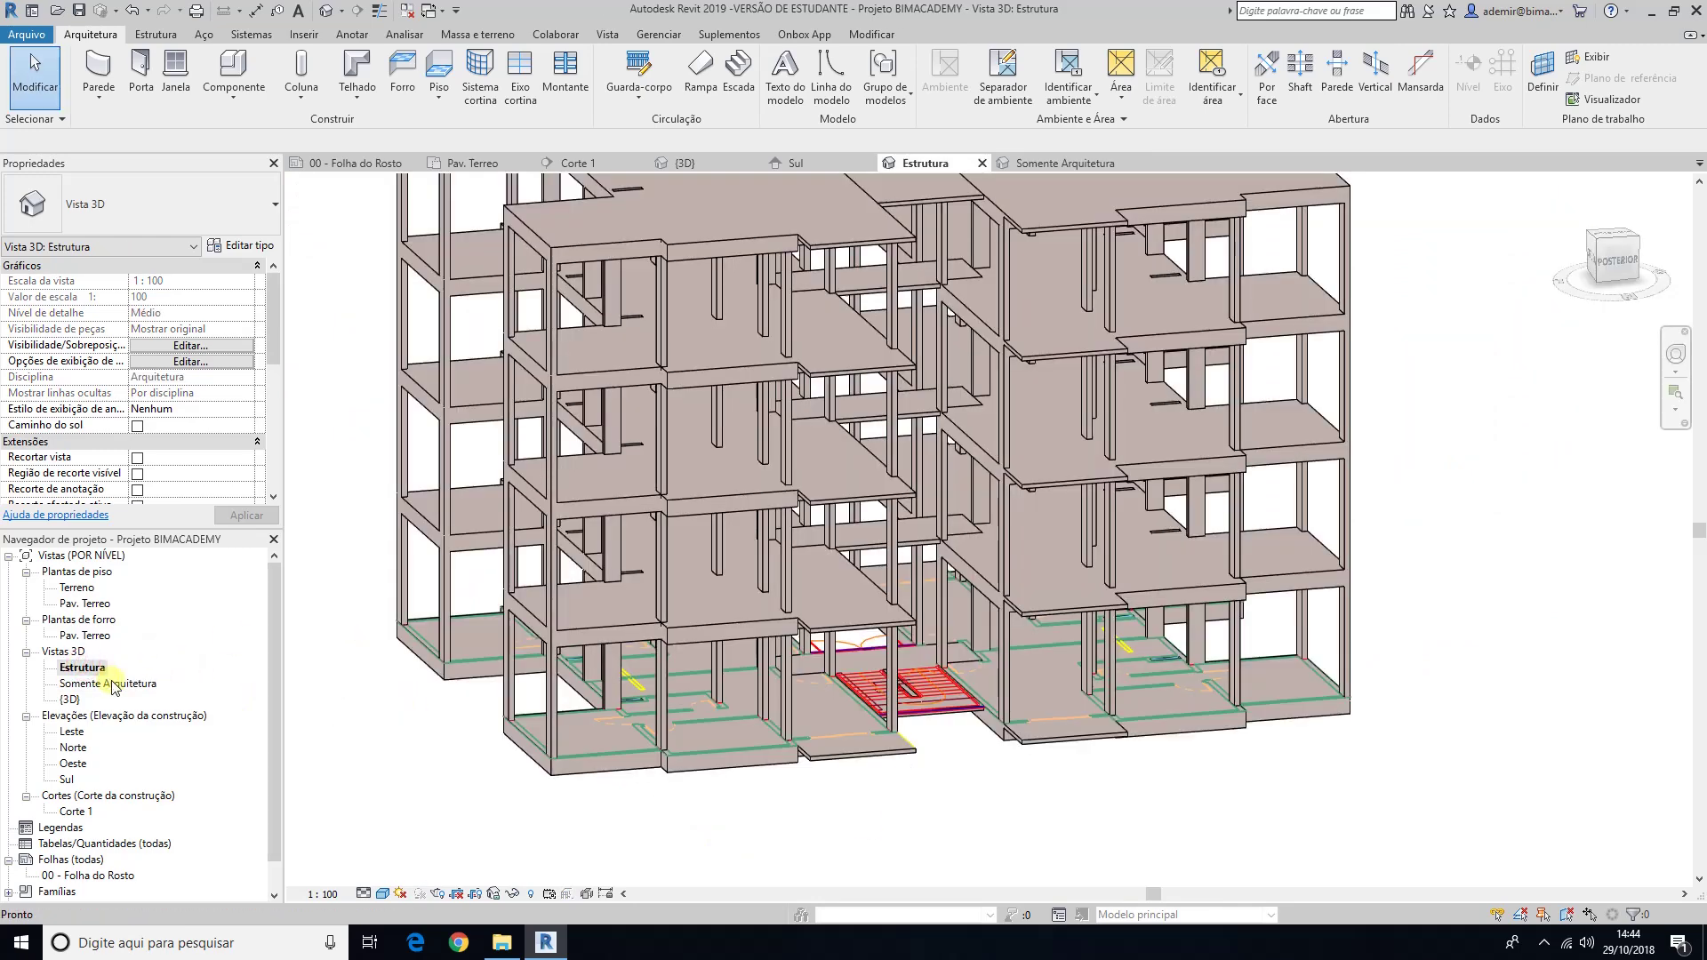
{"action": "double_click", "coordinate": [113, 684]}
{"action": "middle_click_drag", "start_coordinate": [903, 804], "coordinate": [898, 796]}
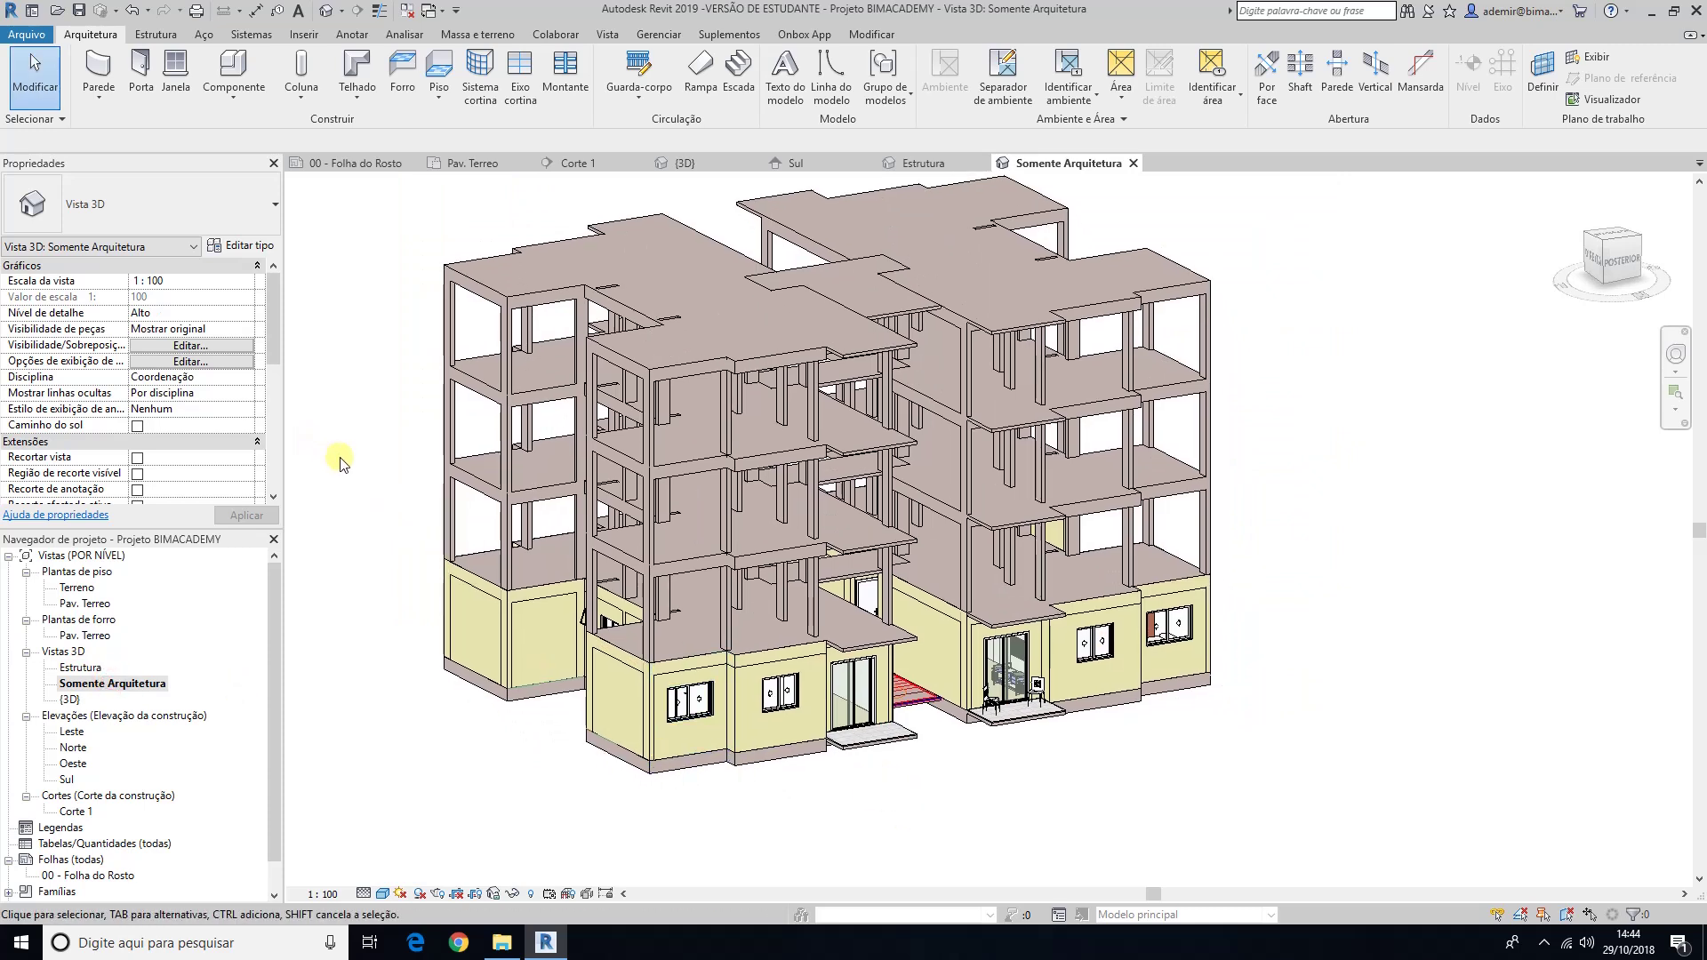
Step: Hide the Pilares estruturais and Quadro estrutural model categories in the Somente Arquitetura view
{"action": "key", "text": "v"}
{"action": "key", "text": "g"}
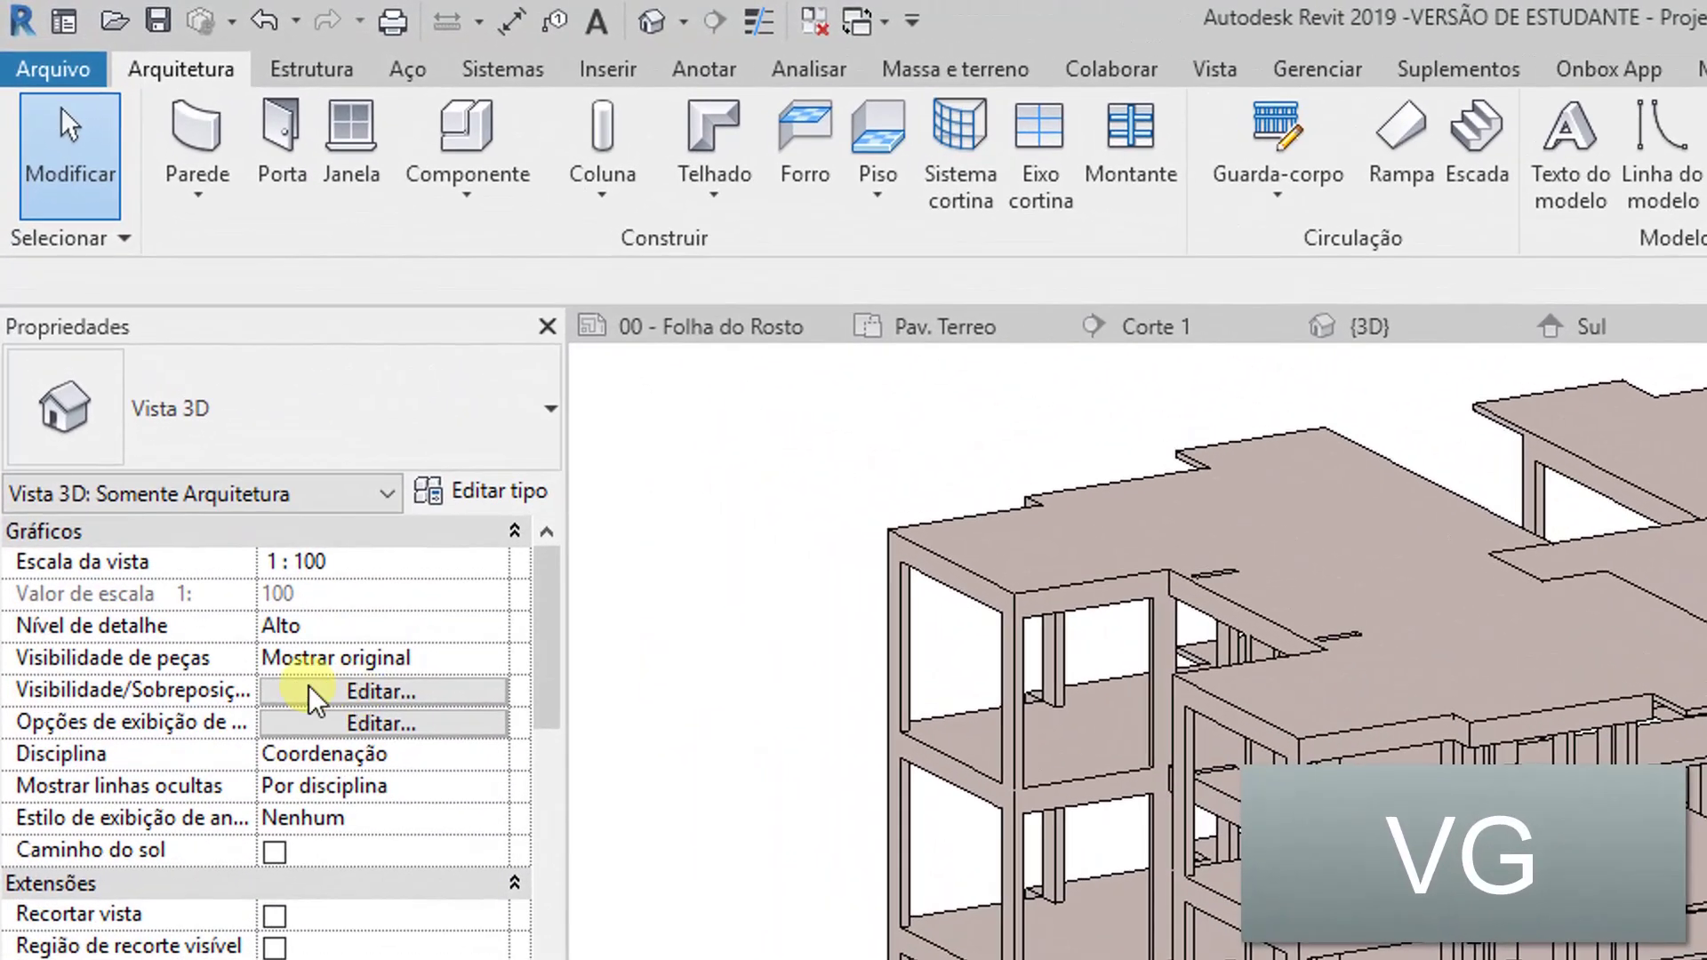
{"action": "left_click", "coordinate": [367, 691]}
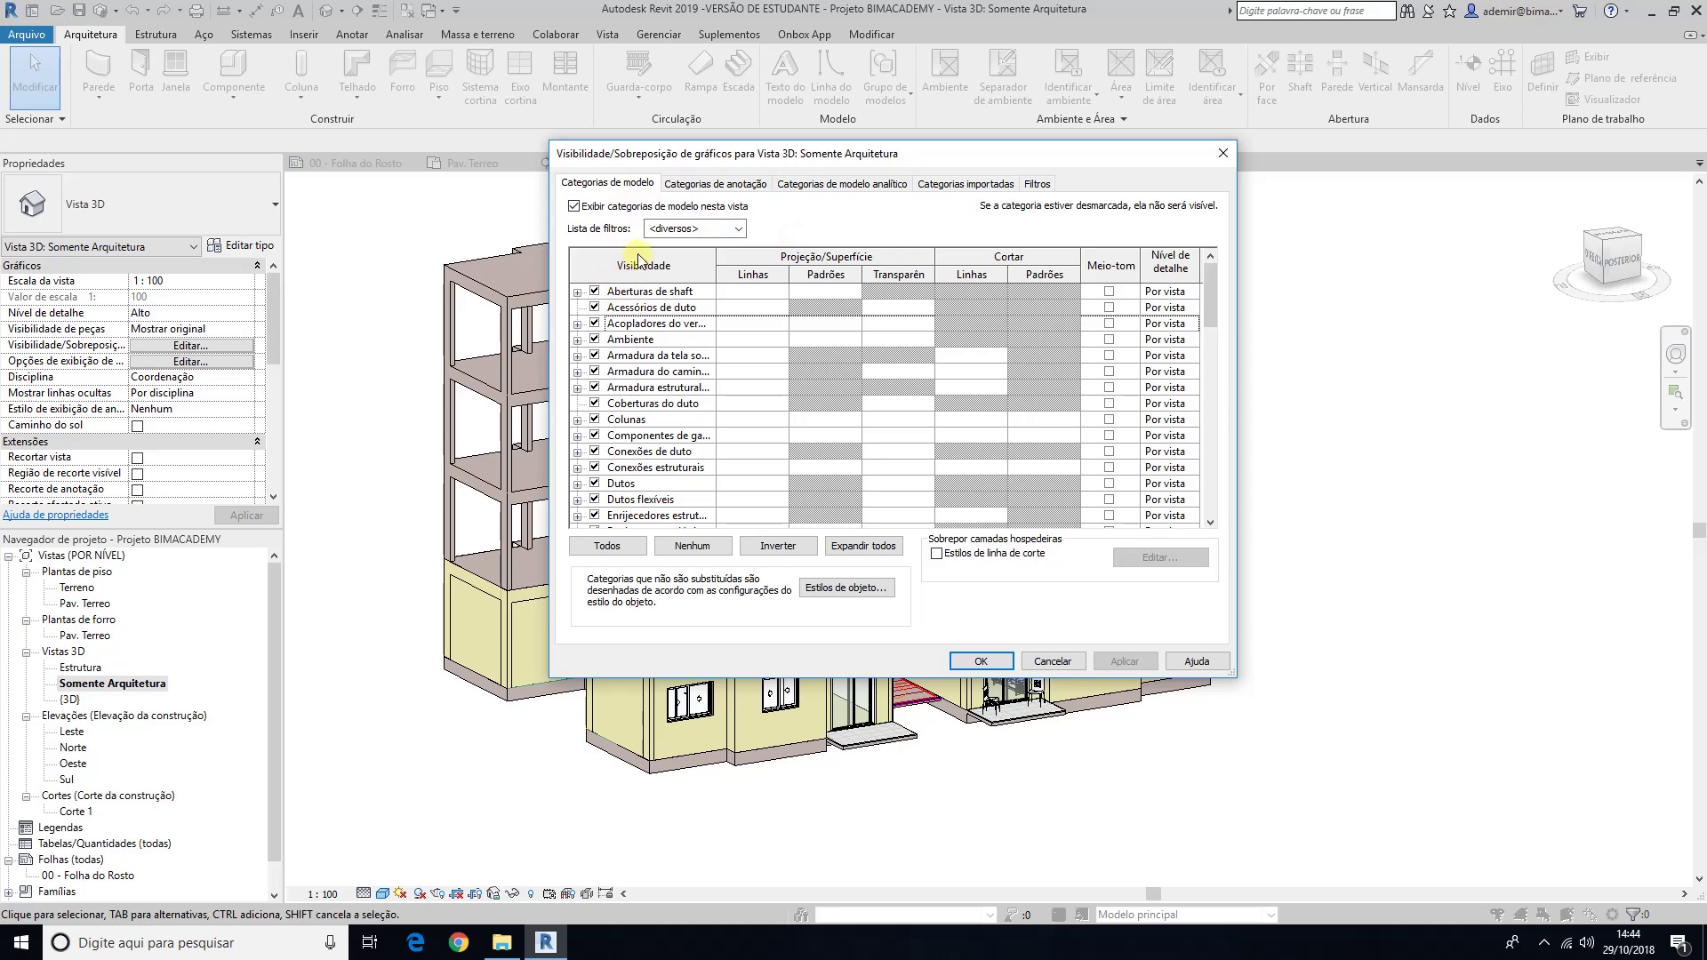
{"action": "left_click_drag", "start_coordinate": [1220, 299], "coordinate": [1225, 443]}
{"action": "left_click", "coordinate": [596, 389]}
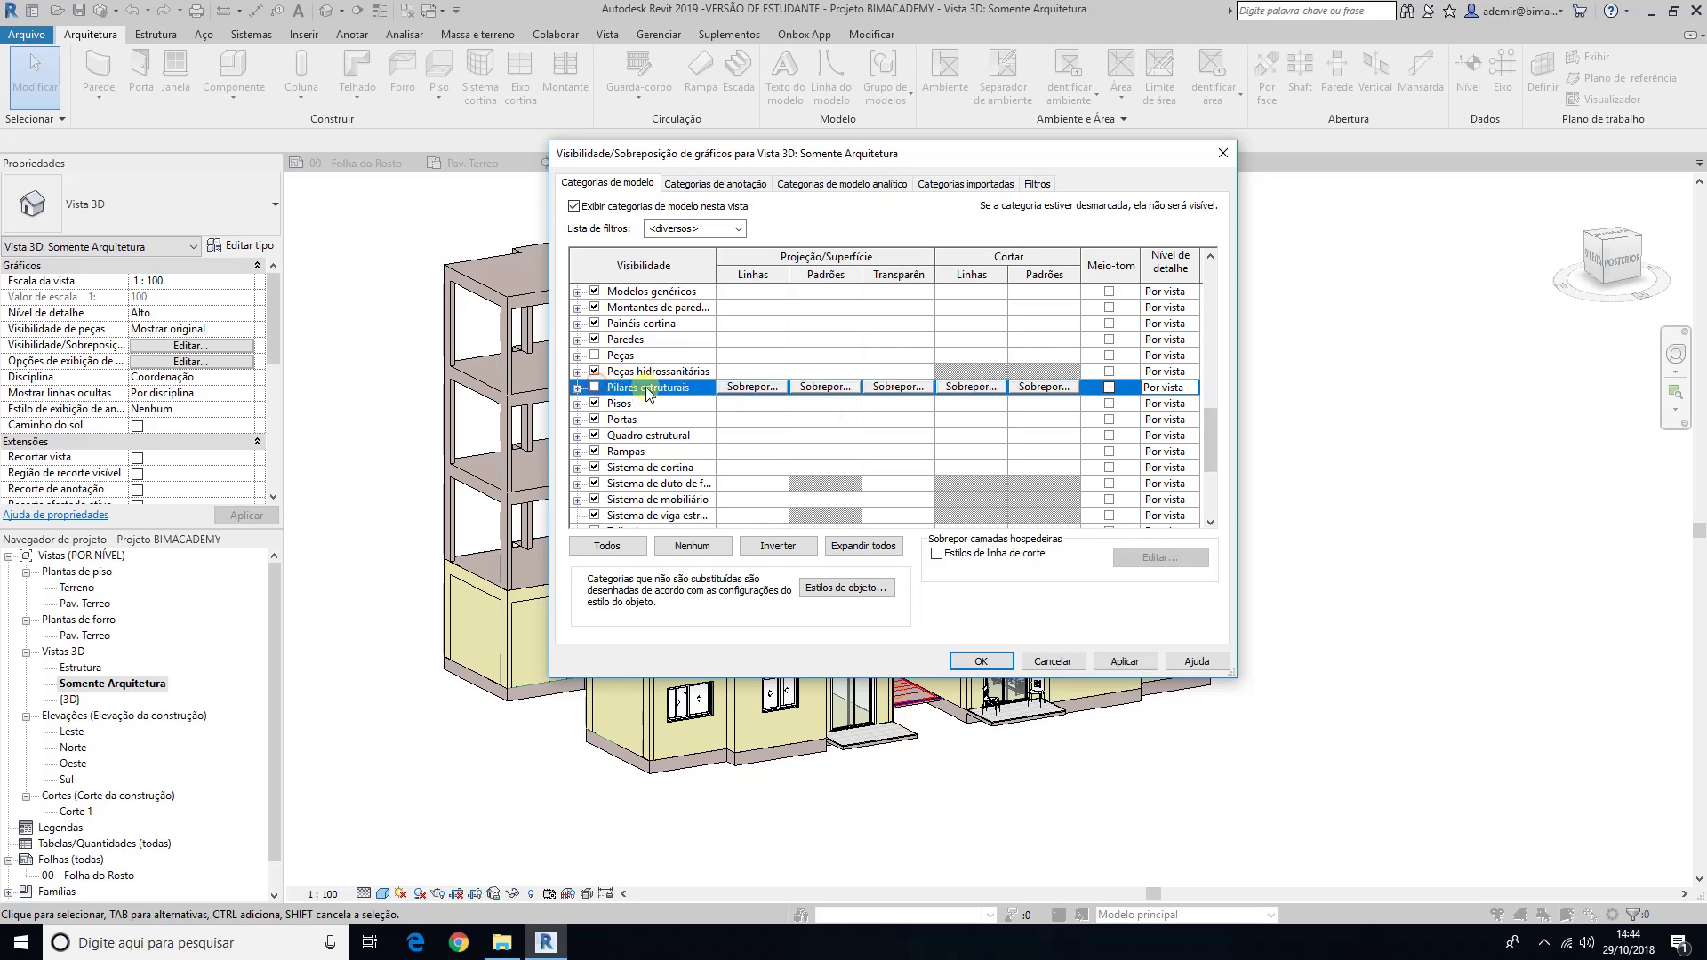
{"action": "left_click_drag", "start_coordinate": [1211, 414], "coordinate": [1210, 458]}
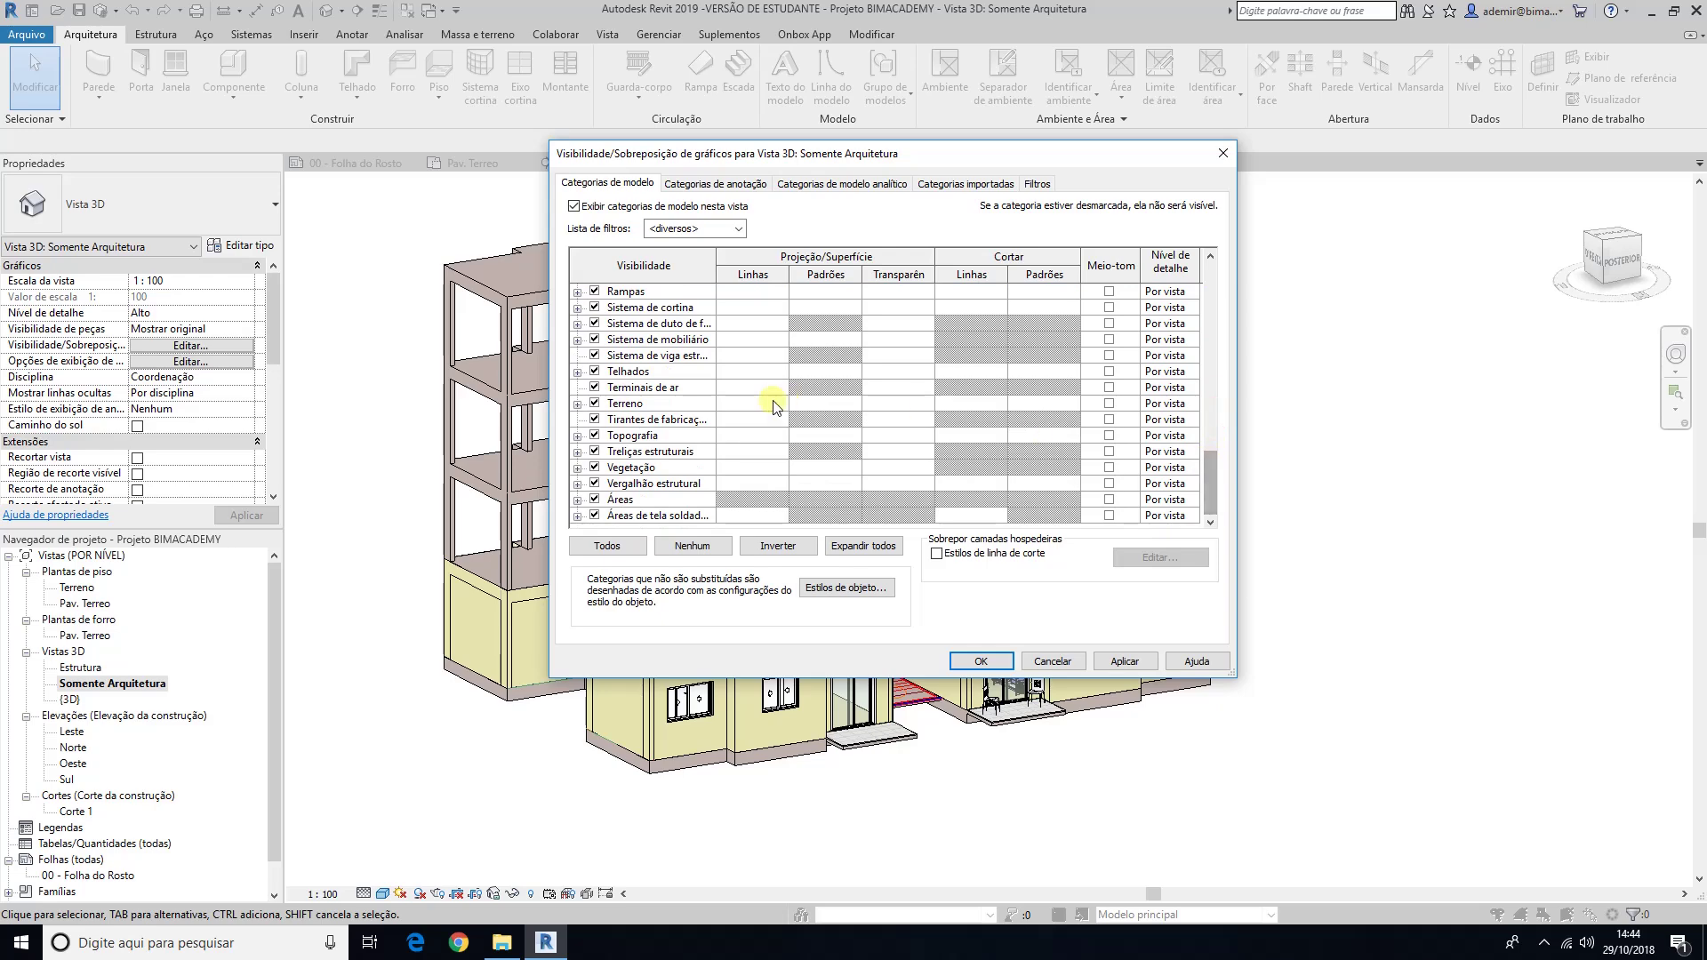
{"action": "scroll", "coordinate": [633, 371], "scroll_direction": "up", "scroll_amount": 1}
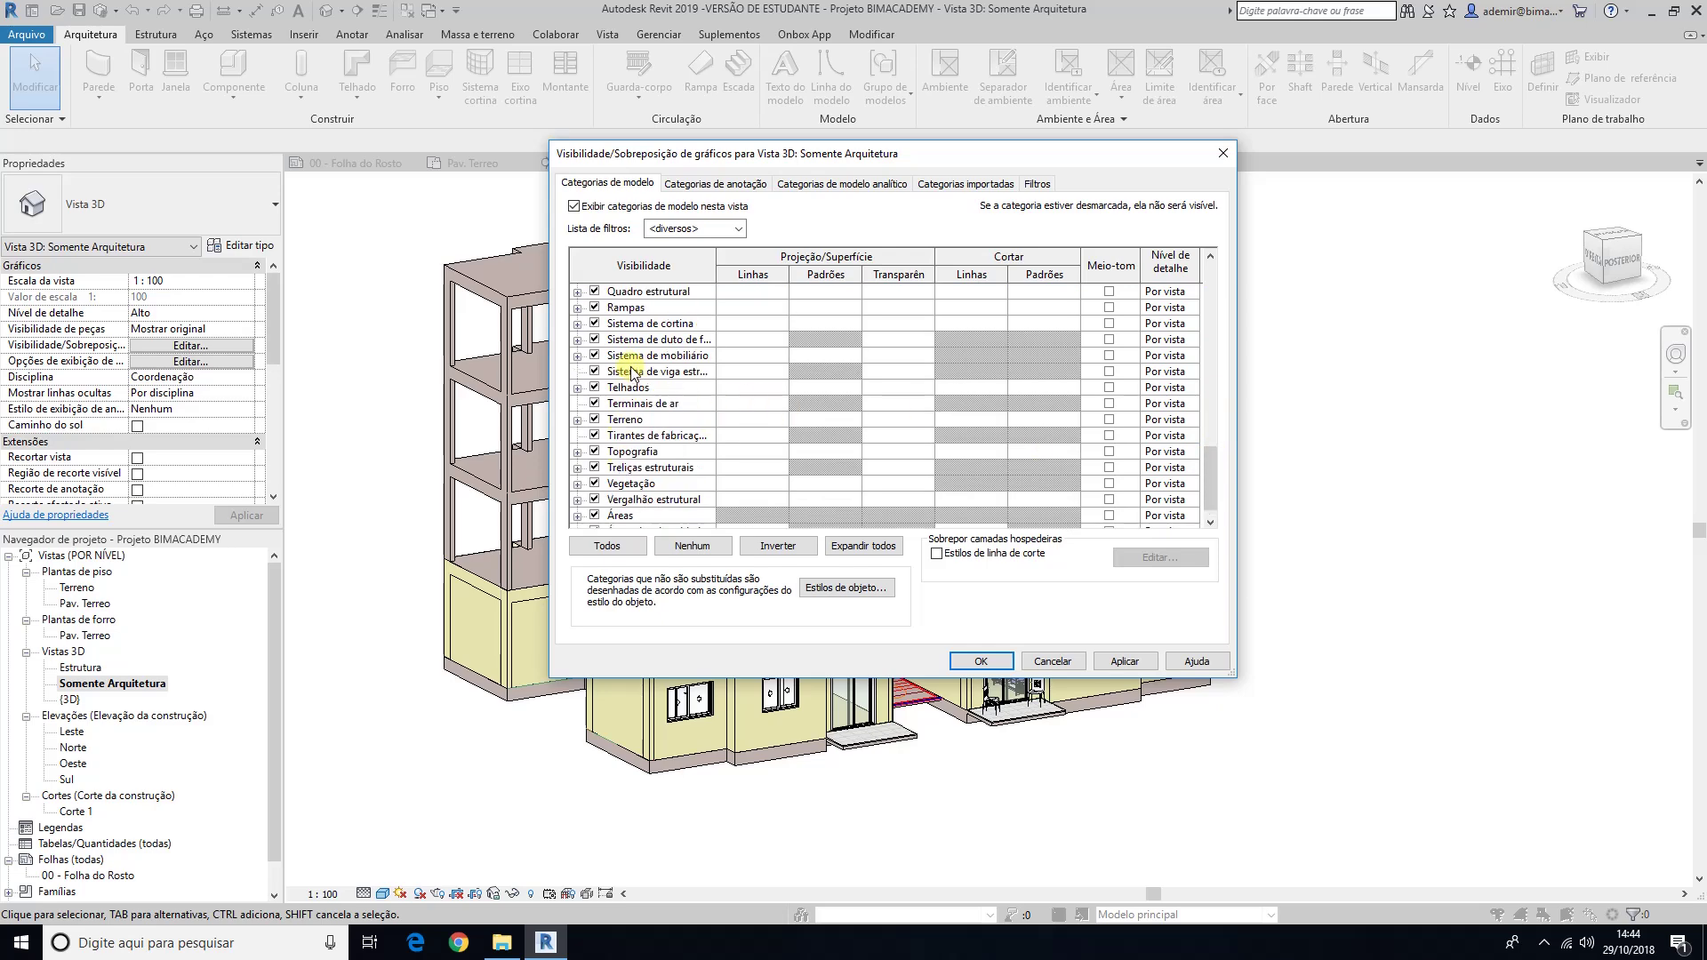
{"action": "scroll", "coordinate": [598, 293], "scroll_direction": "up", "scroll_amount": 1}
{"action": "left_click", "coordinate": [595, 291]}
{"action": "left_click", "coordinate": [595, 306]}
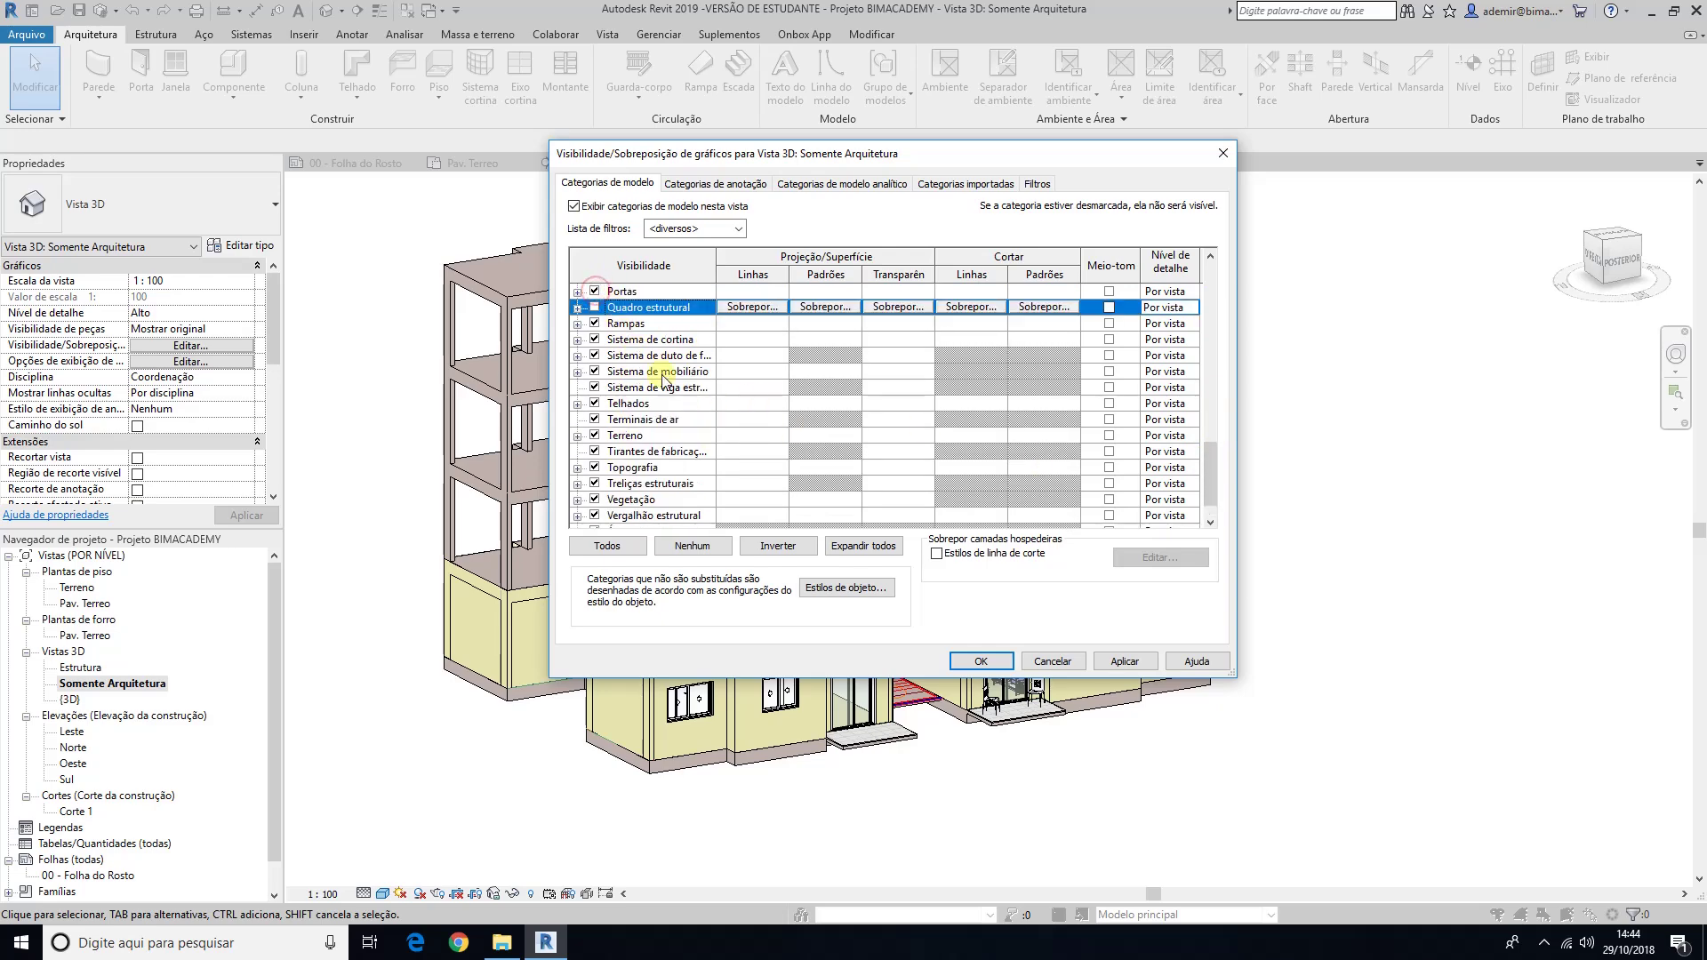
{"action": "left_click", "coordinate": [981, 661]}
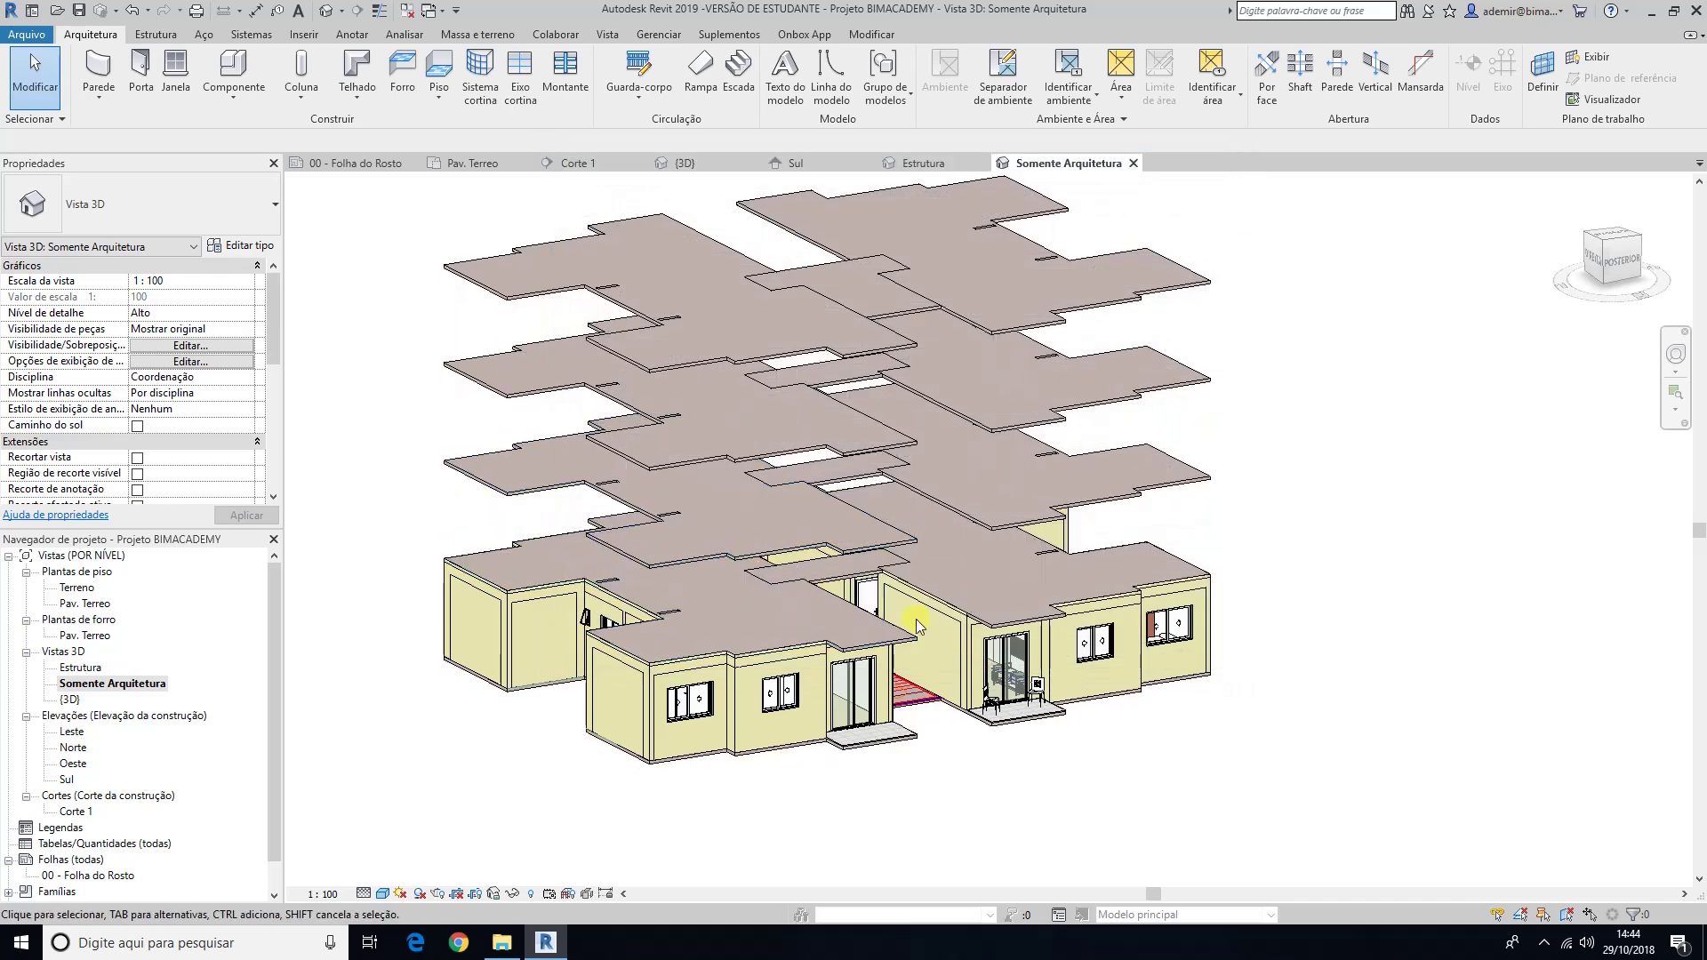
Step: Try to hide the whole Pisos category in the Somente Arquitetura view, and undo that change
{"action": "scroll", "coordinate": [925, 598], "scroll_direction": "up", "scroll_amount": 1}
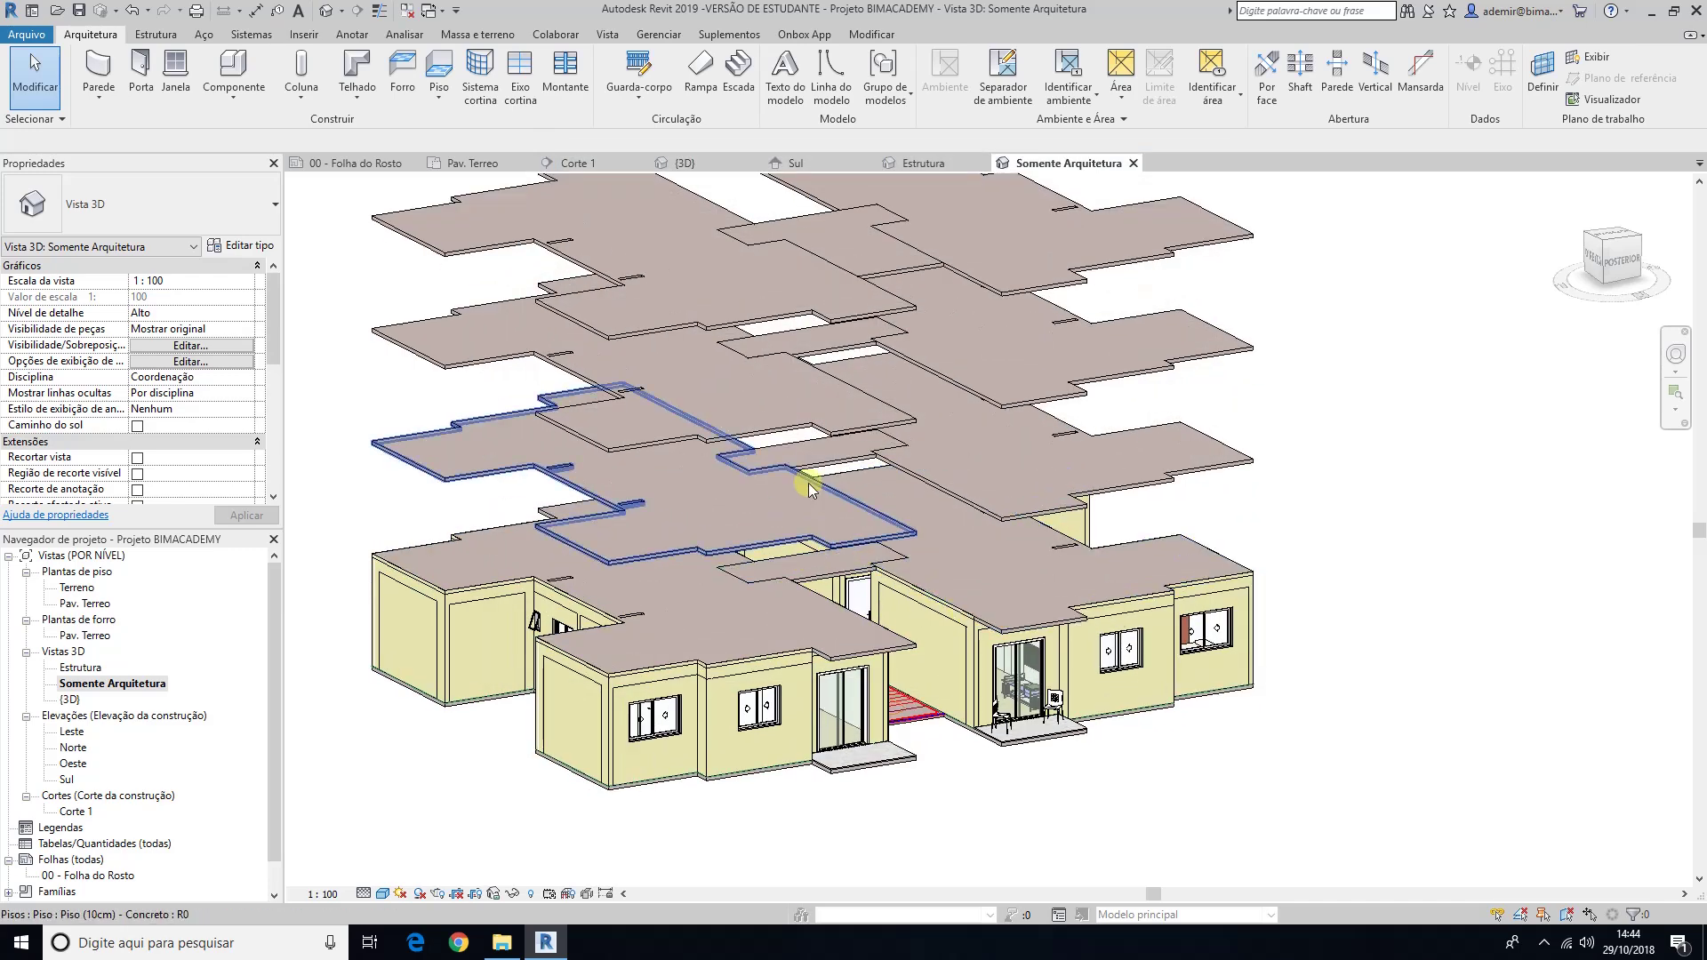
{"action": "key", "text": "v"}
{"action": "key", "text": "g"}
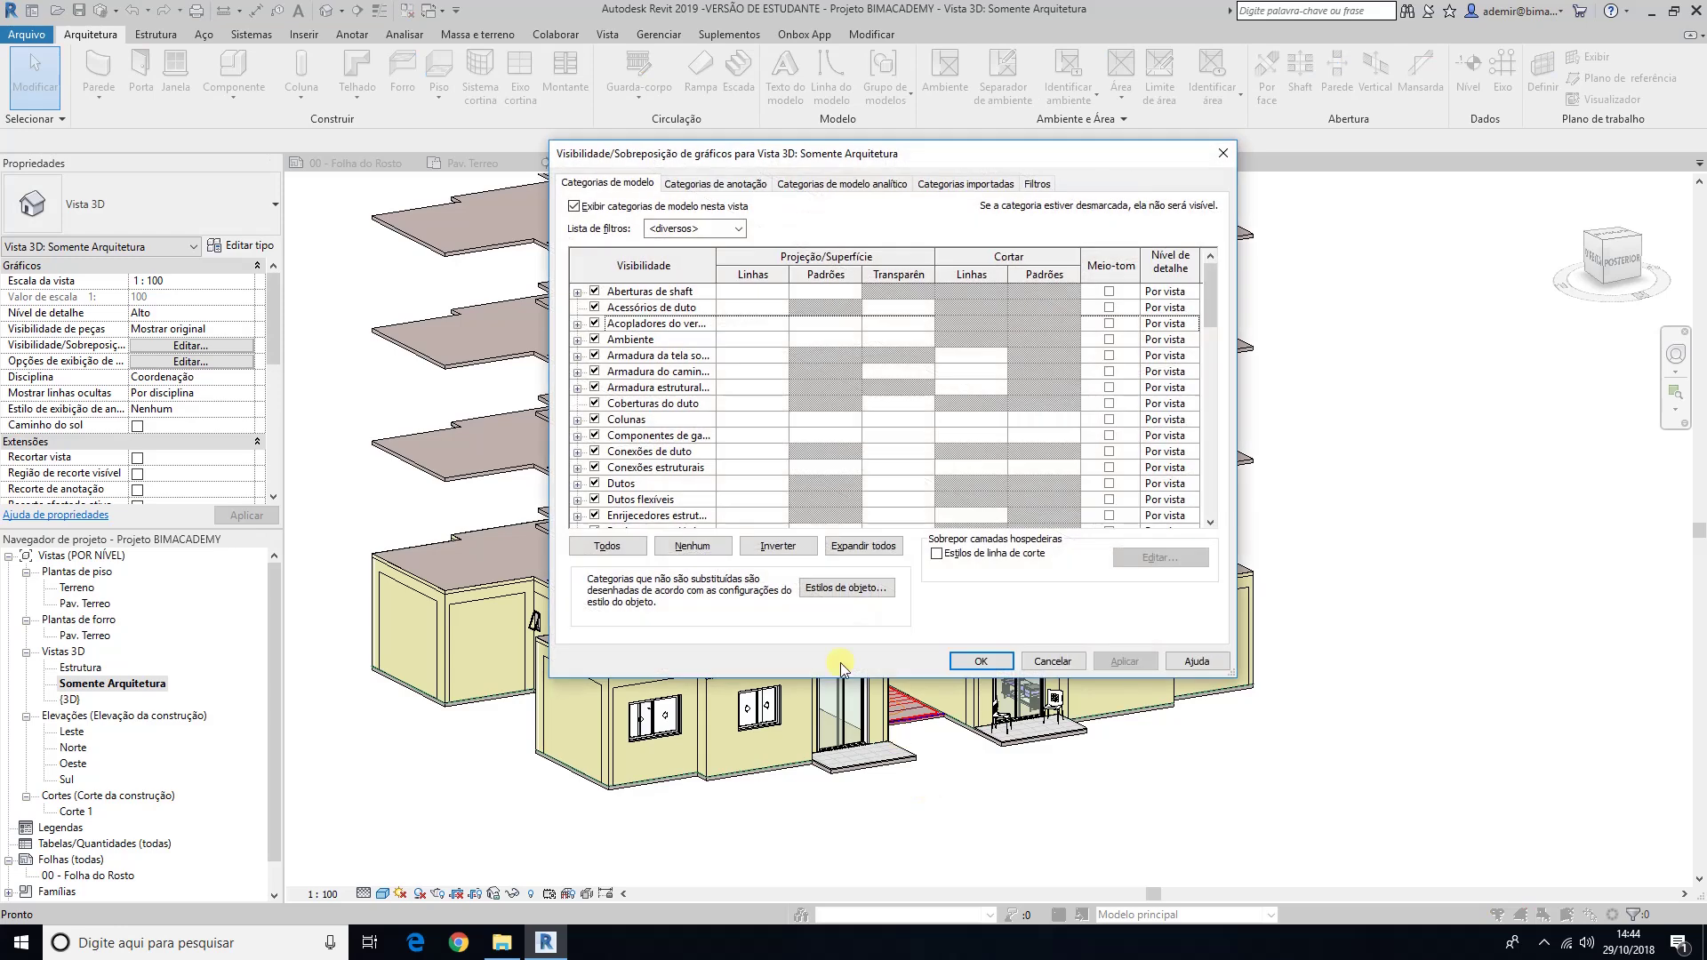
{"action": "scroll", "coordinate": [655, 437], "scroll_direction": "down", "scroll_amount": 4}
{"action": "scroll", "coordinate": [655, 438], "scroll_direction": "down", "scroll_amount": 7}
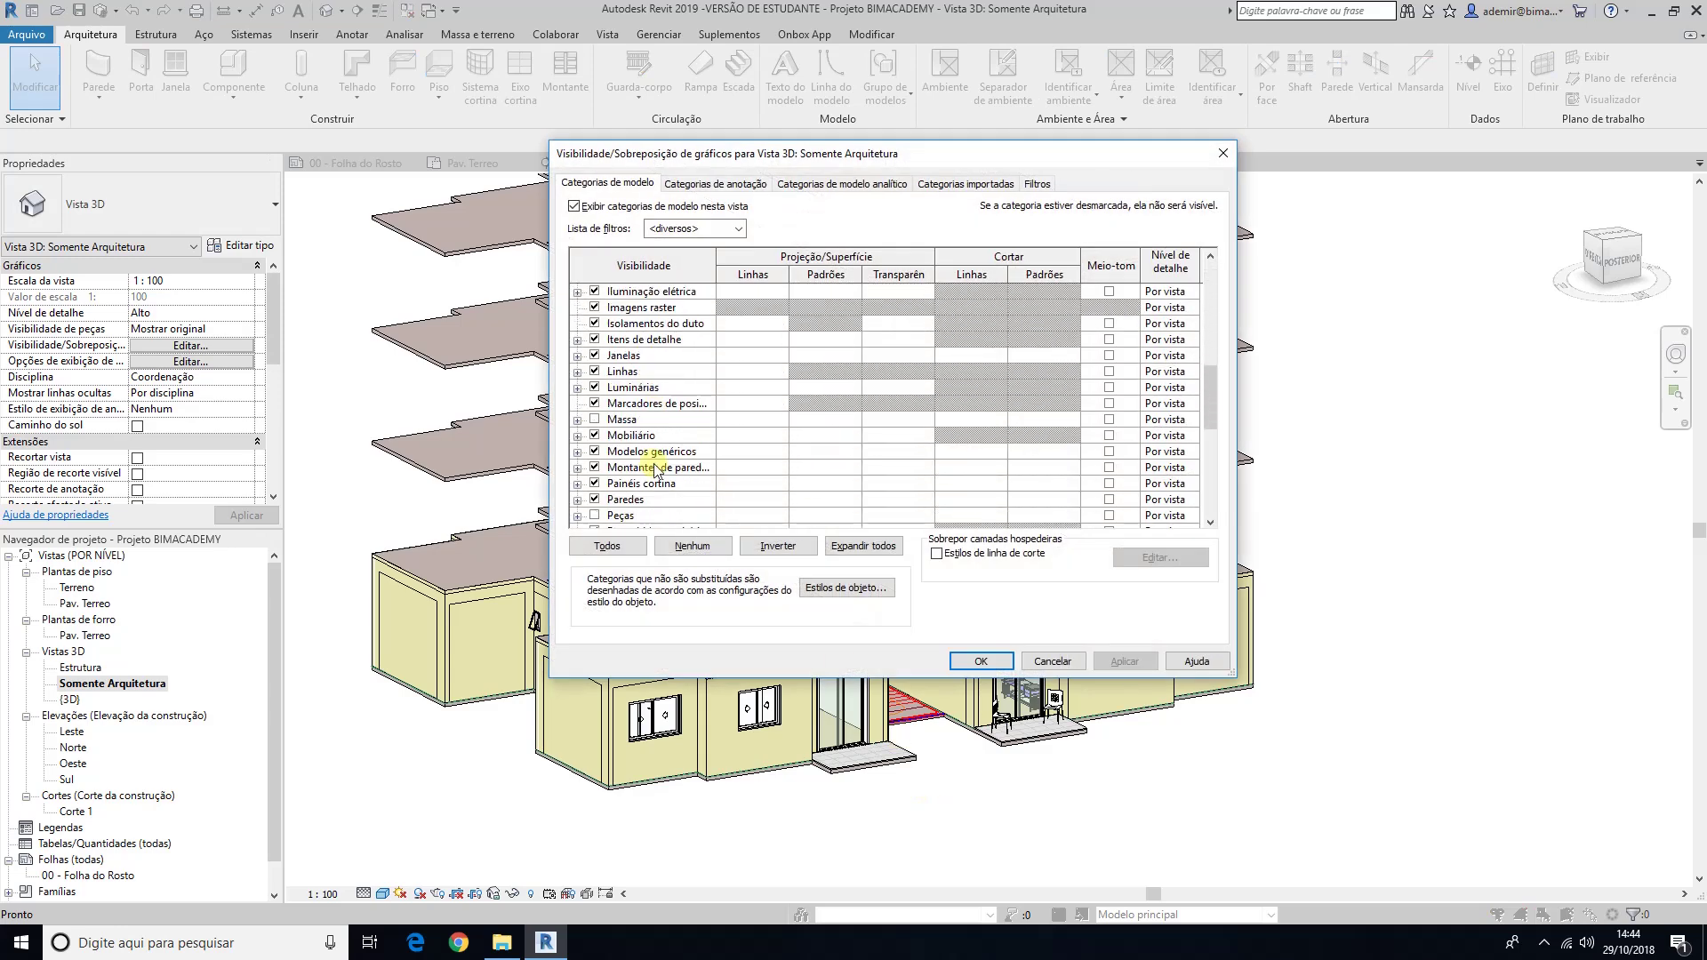
{"action": "left_click", "coordinate": [595, 436]}
{"action": "left_click", "coordinate": [981, 661]}
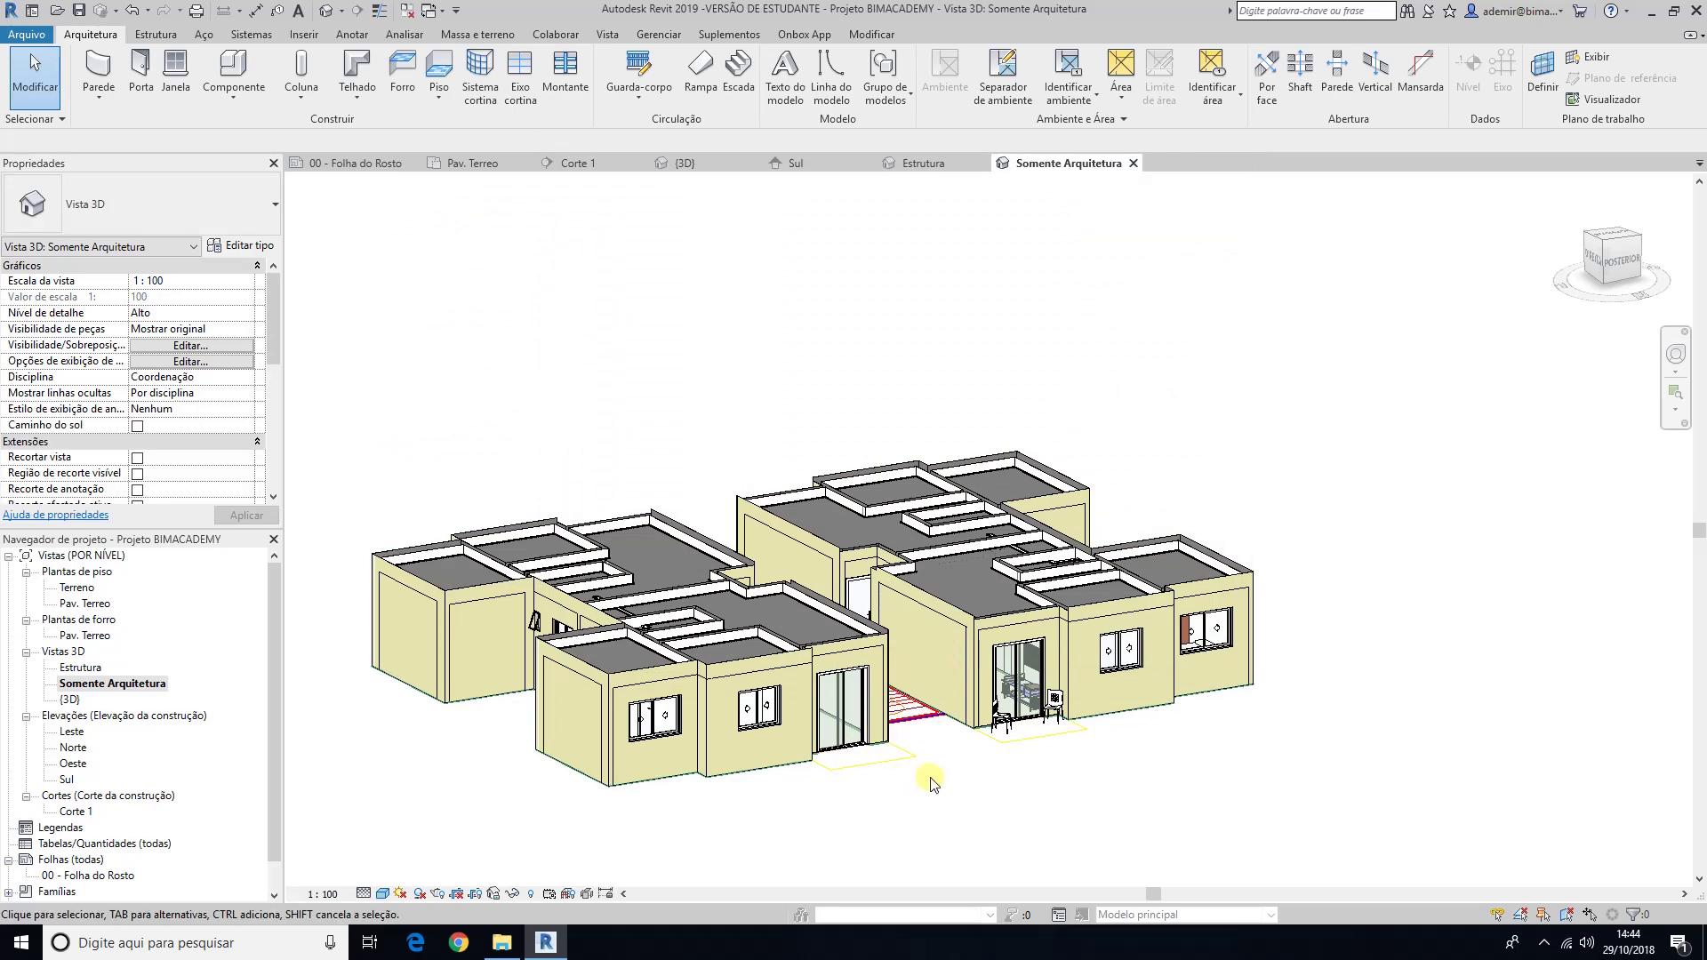
{"action": "key", "text": "ctrl+z"}
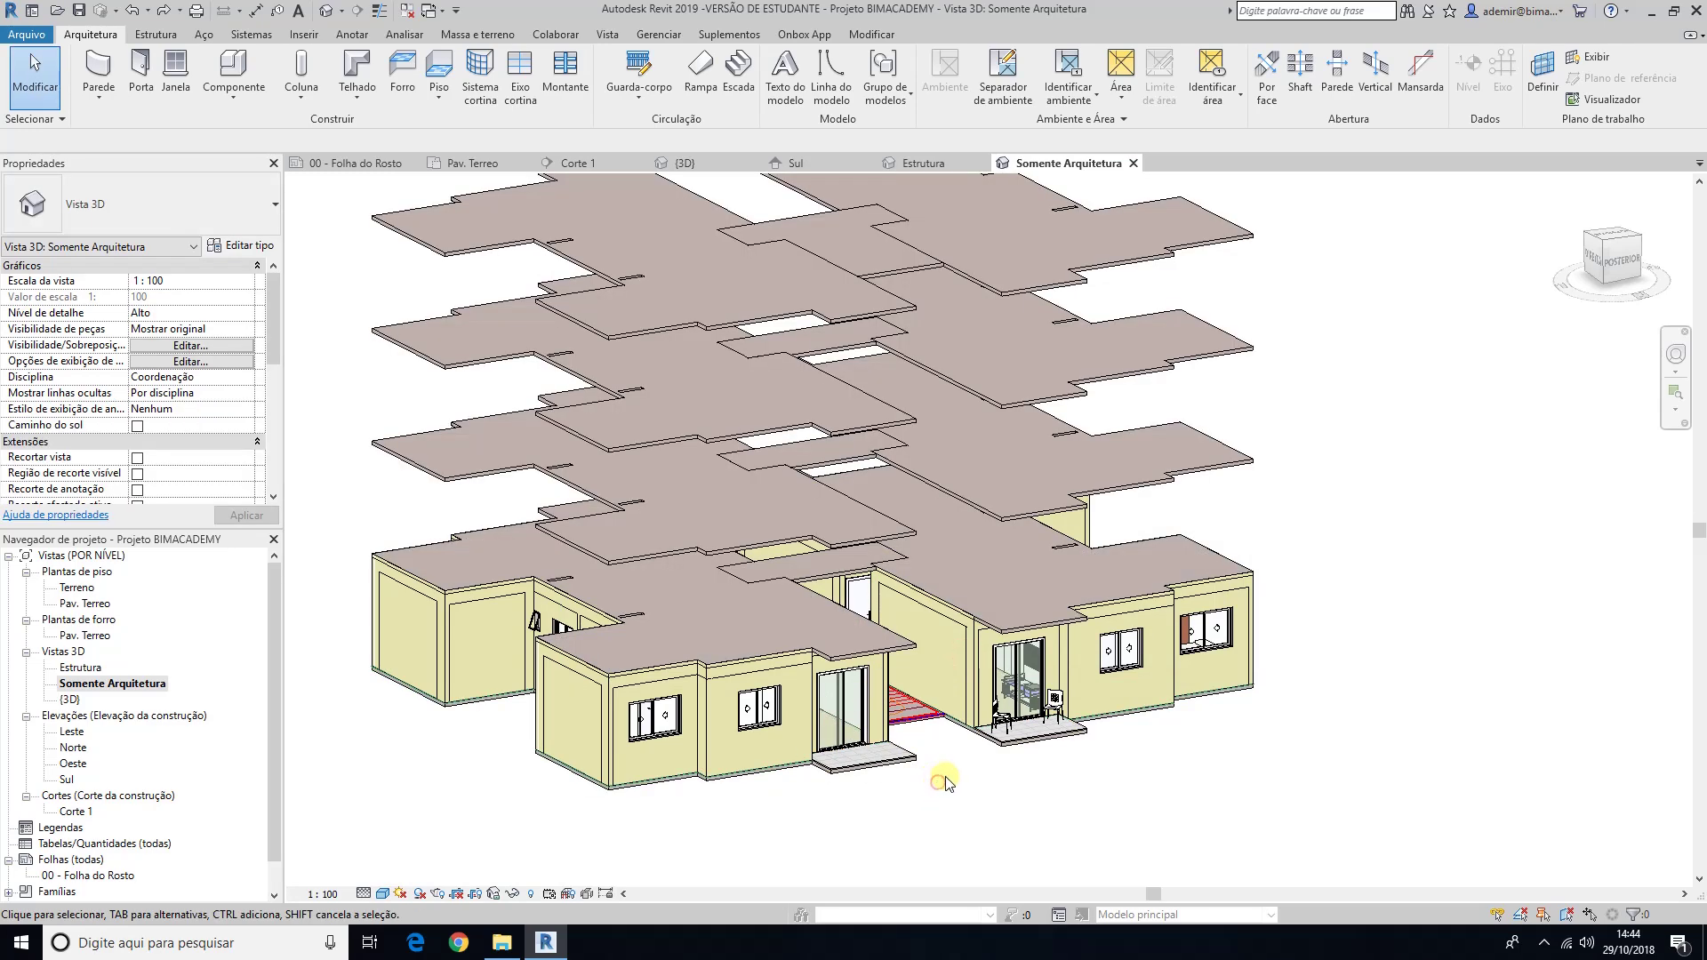
Step: Inspect the floors around the building and compare the Estrutural property of the Pav. 2 concrete slab and the ceramic balcony floor
{"action": "mouse_move", "coordinate": [953, 772]}
{"action": "middle_mouse_down", "text": "shift"}
{"action": "mouse_move", "coordinate": [979, 727]}
{"action": "mouse_move", "coordinate": [944, 740]}
{"action": "middle_mouse_up", "text": "shift"}
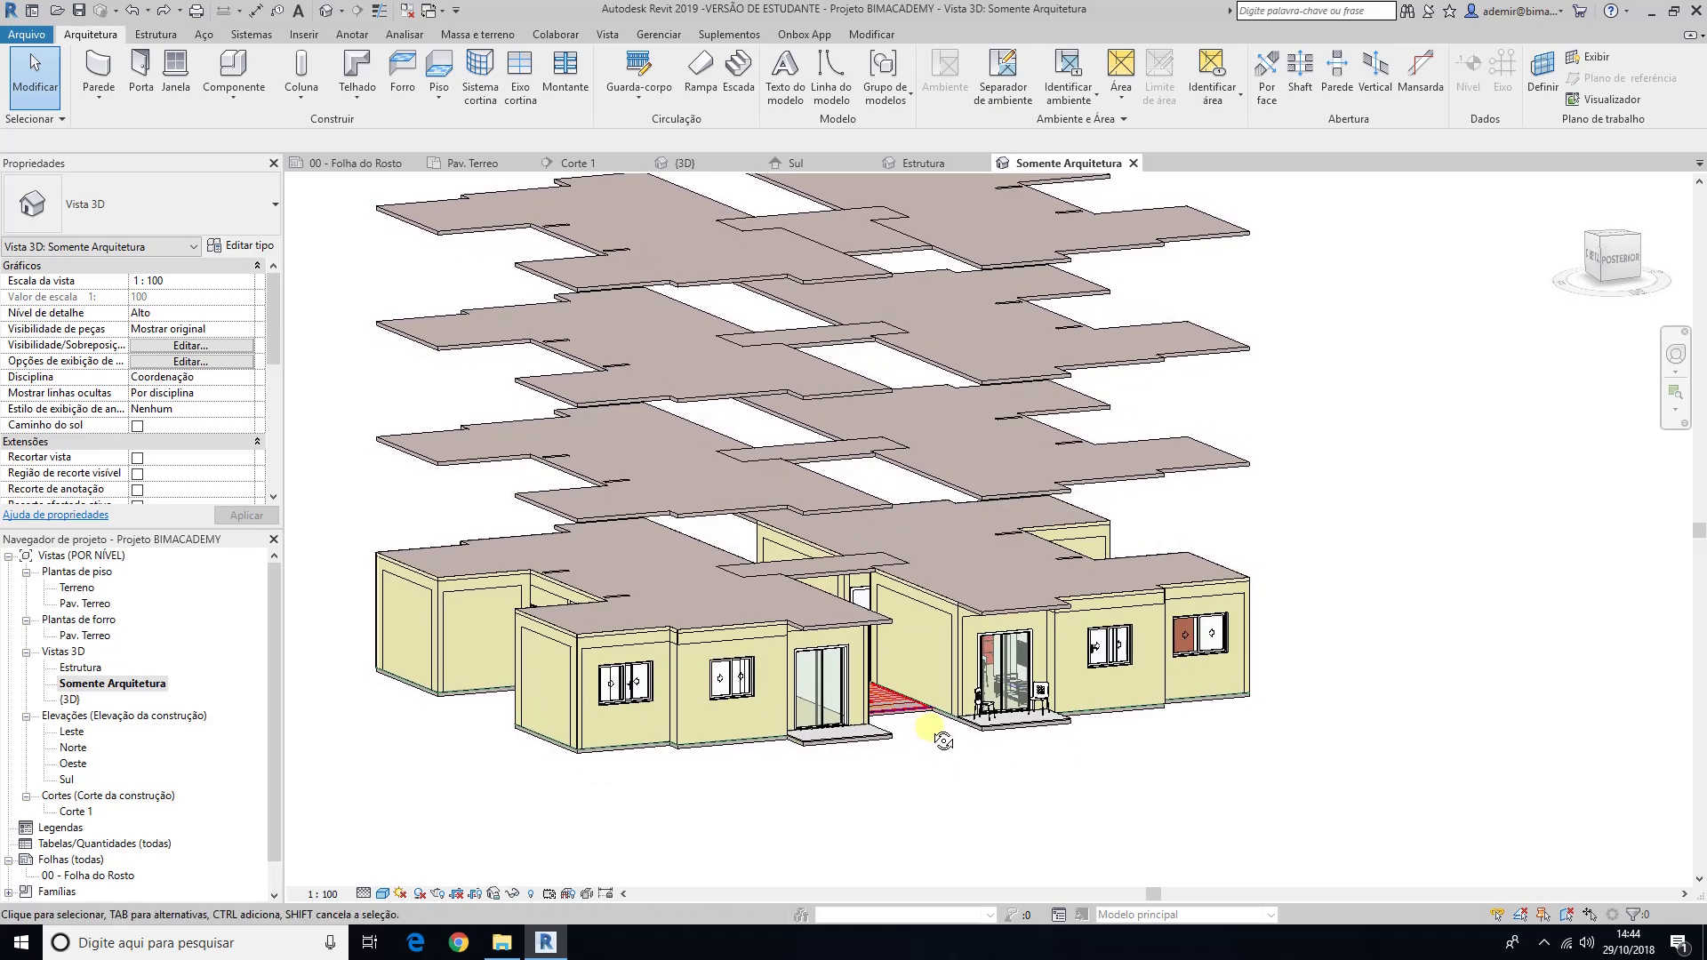
{"action": "scroll", "coordinate": [919, 714], "scroll_direction": "up", "scroll_amount": 1}
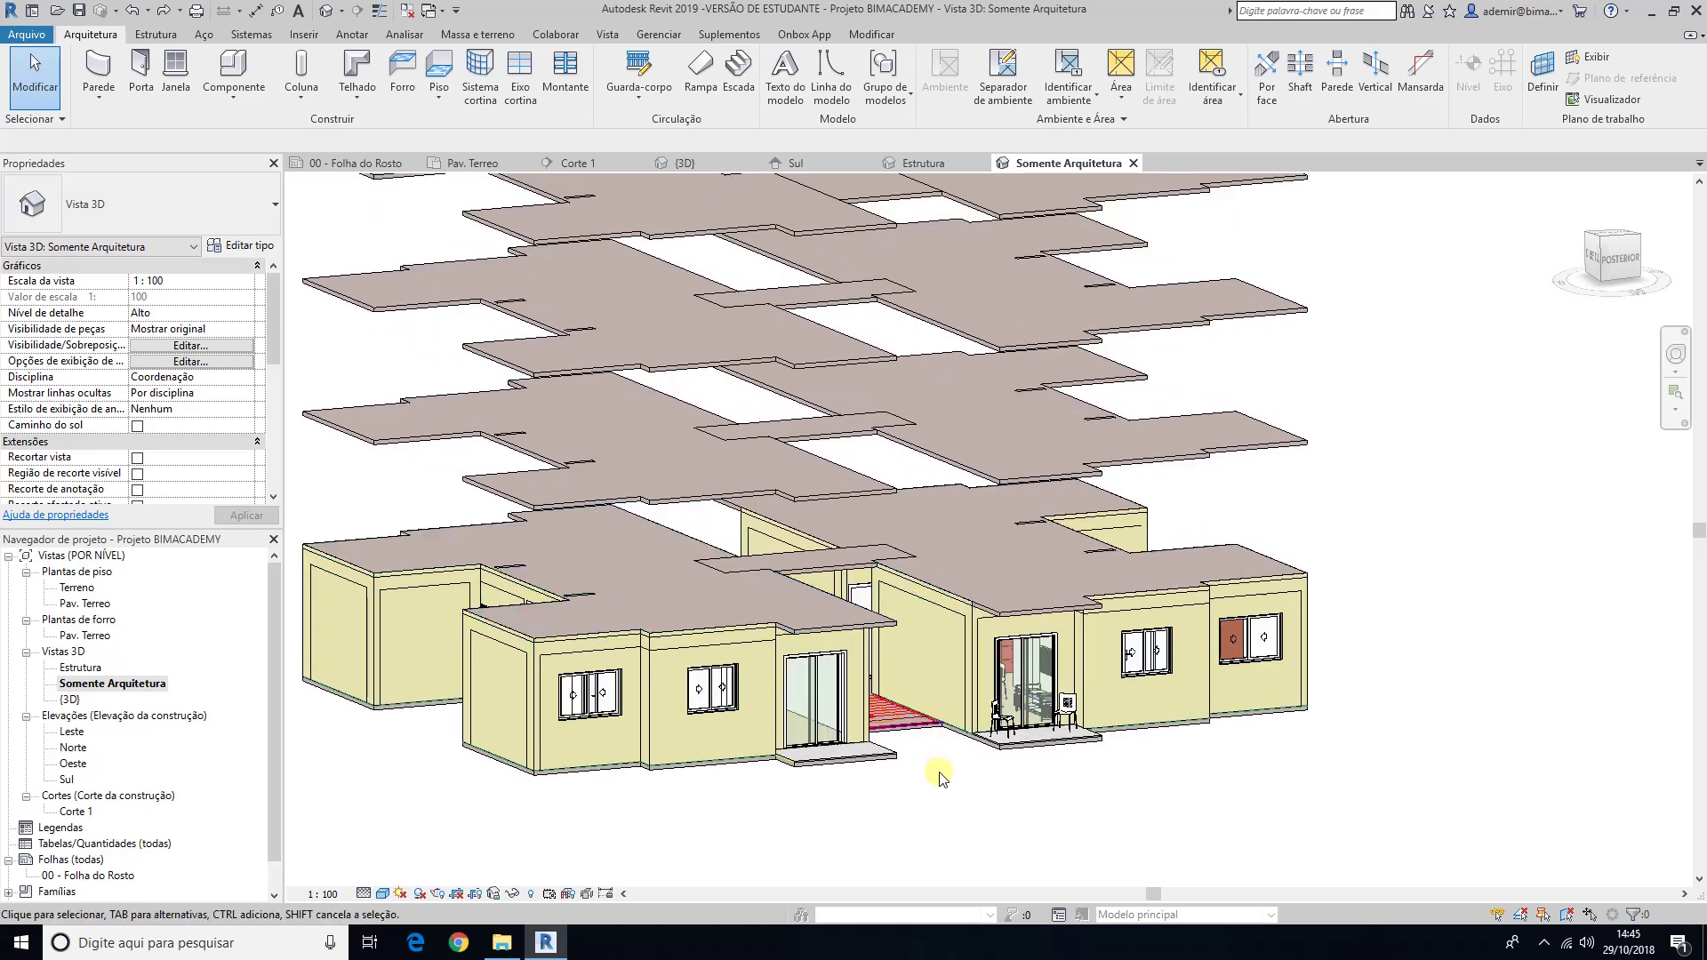
{"action": "middle_click_drag", "start_coordinate": [942, 780], "coordinate": [963, 825], "text": "shift"}
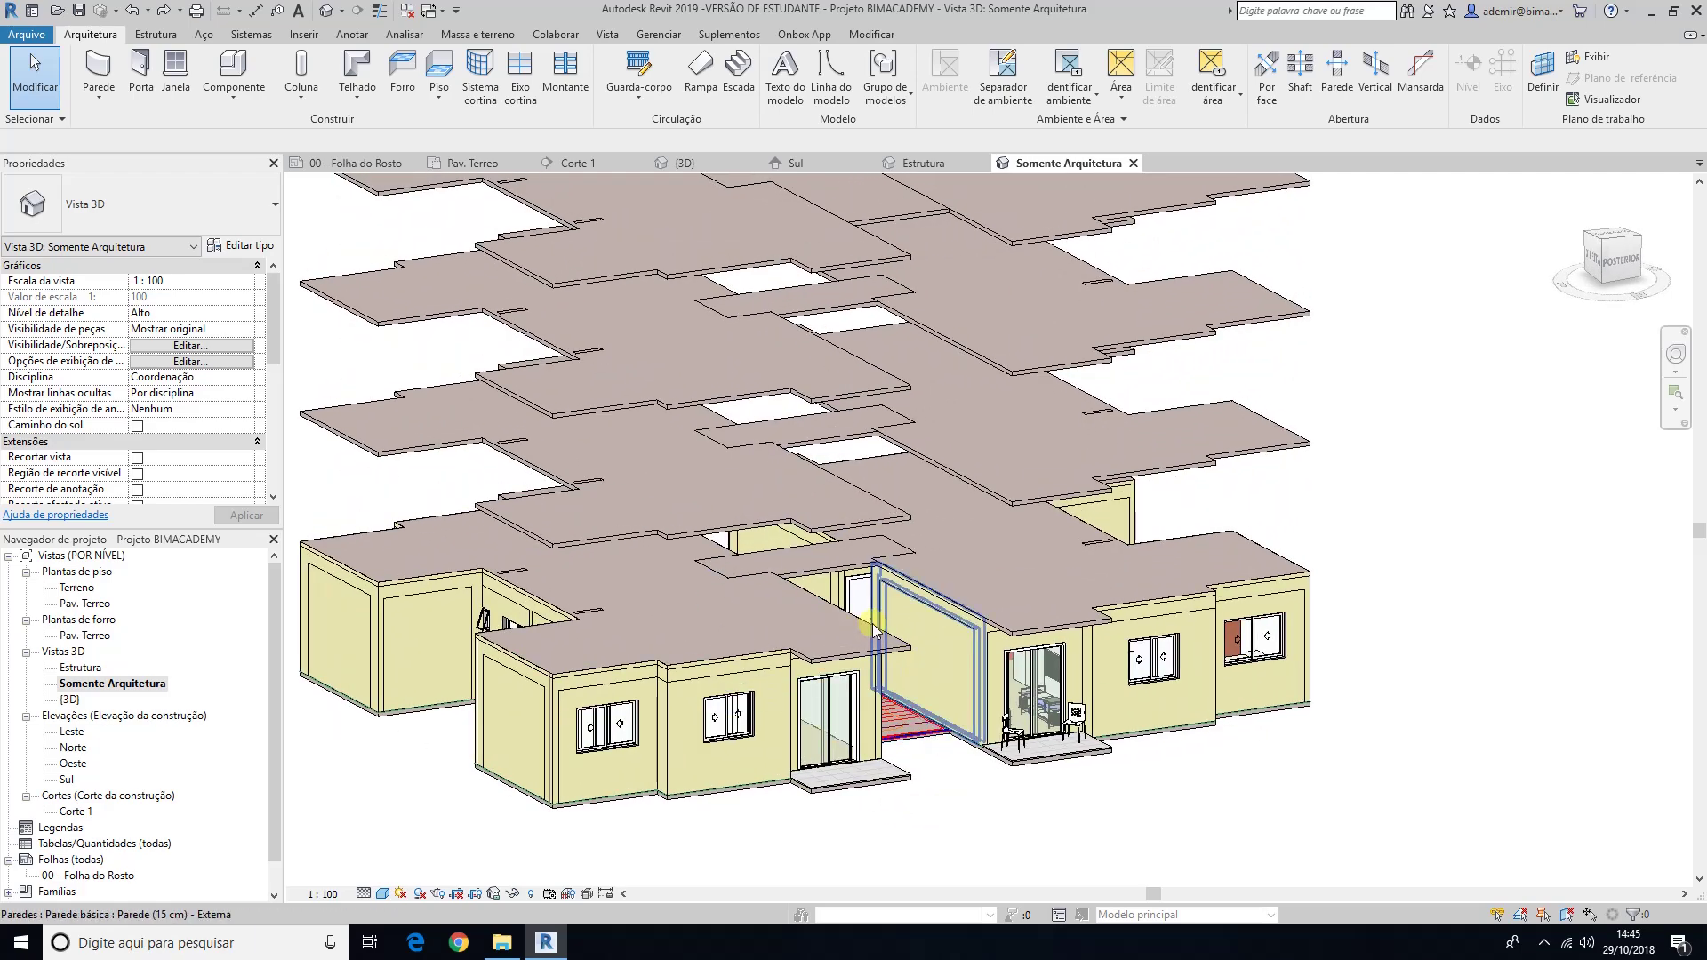
{"action": "scroll", "coordinate": [942, 795], "scroll_direction": "up", "scroll_amount": 4}
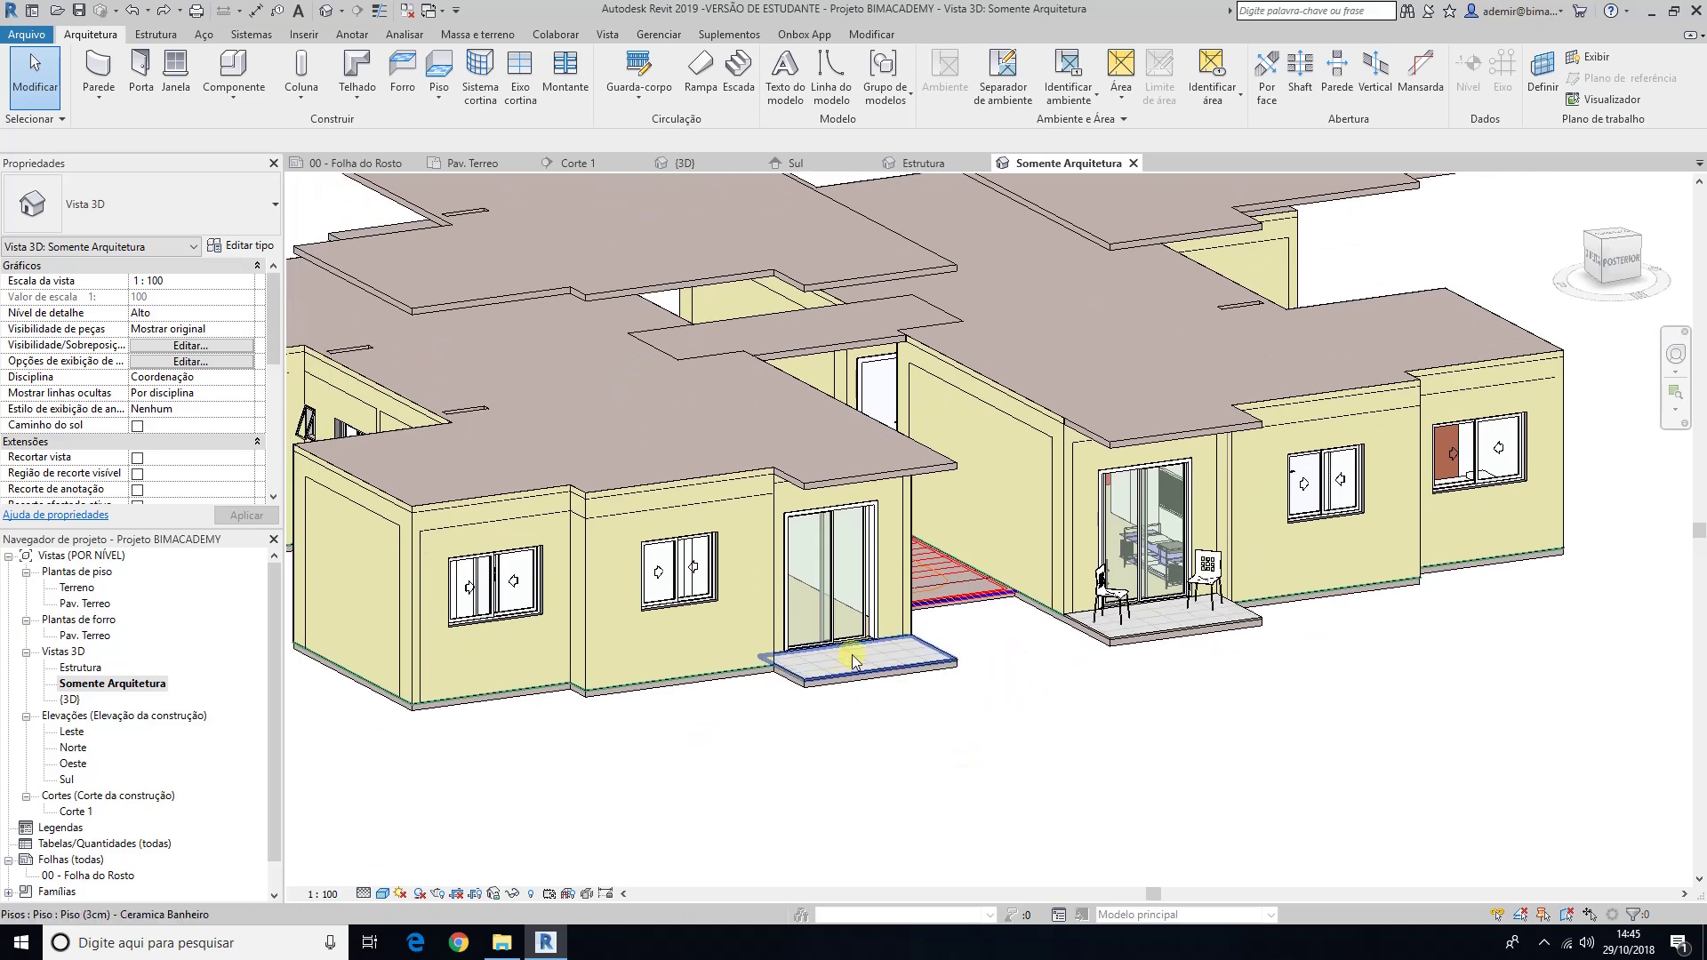
{"action": "scroll", "coordinate": [1022, 667], "scroll_direction": "down", "scroll_amount": 5}
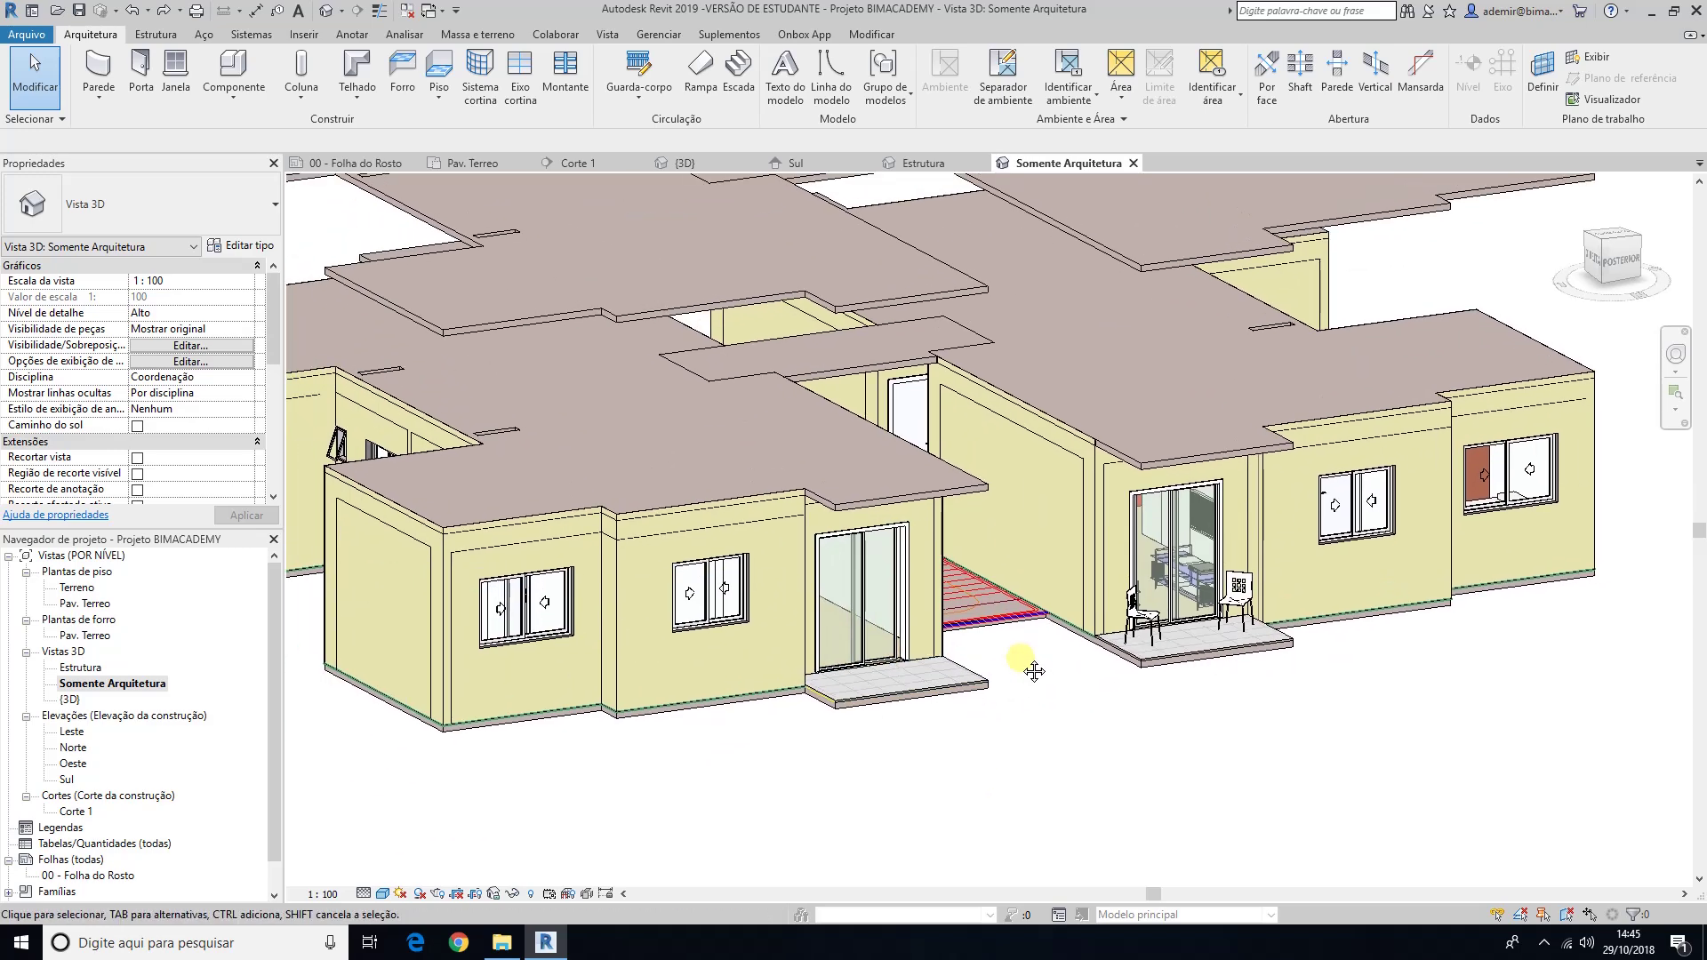
{"action": "middle_click_drag", "start_coordinate": [1027, 668], "coordinate": [862, 754]}
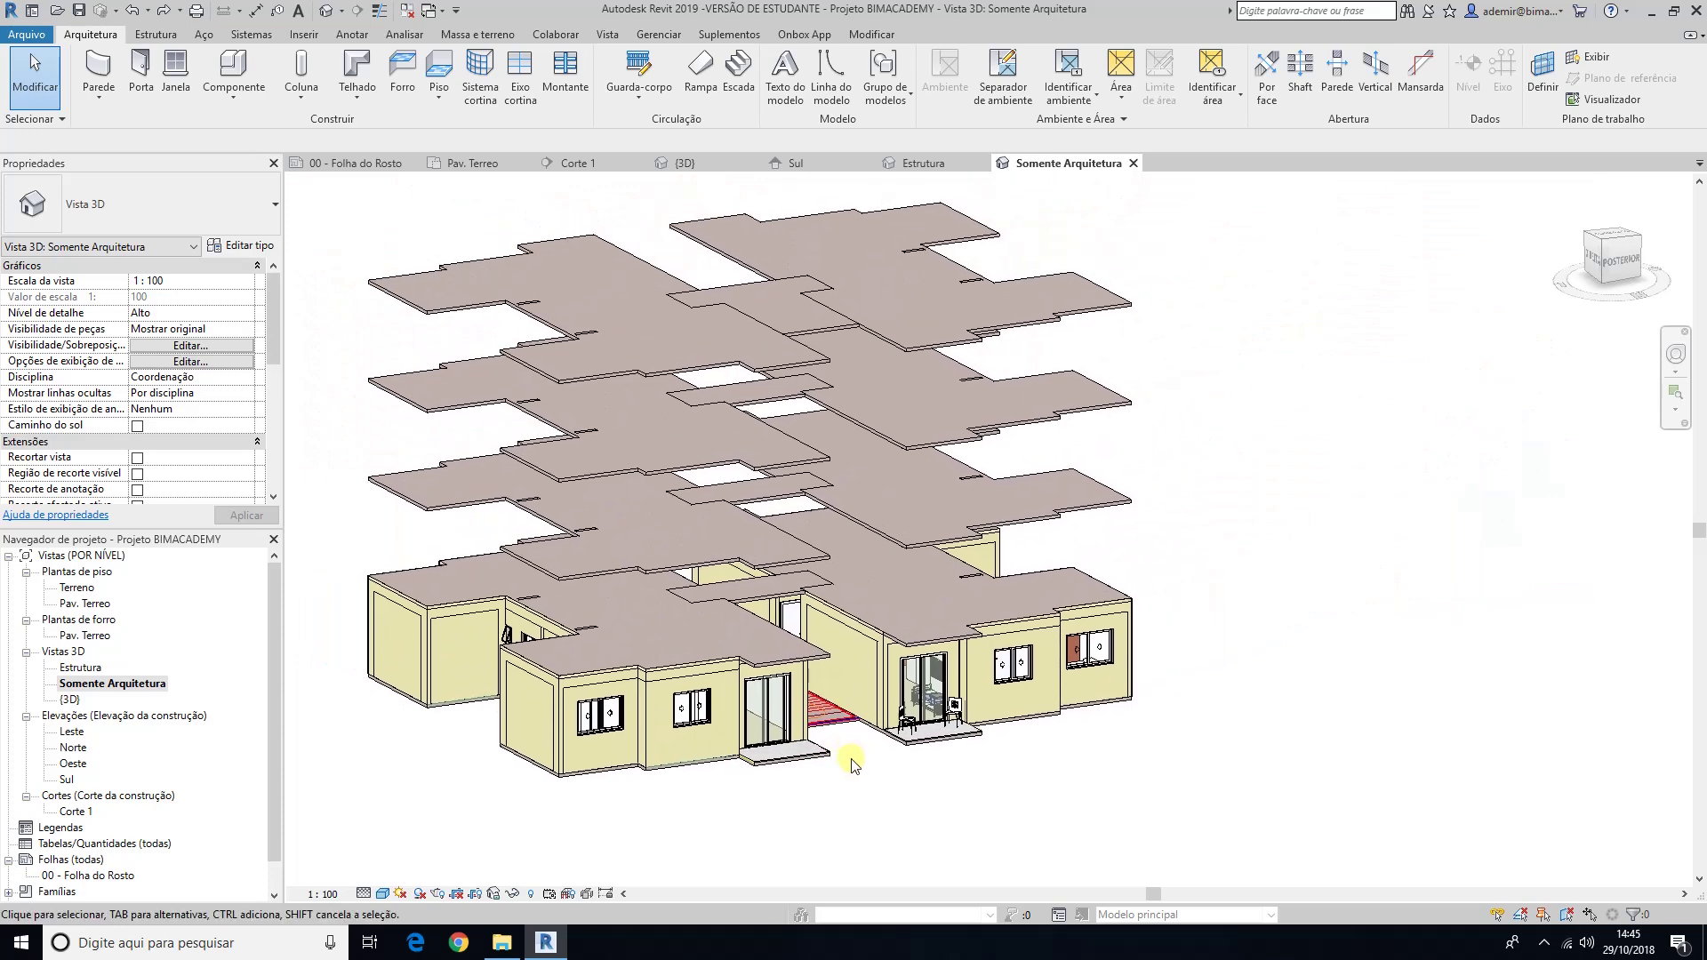
{"action": "scroll", "coordinate": [852, 760], "scroll_direction": "up", "scroll_amount": 3}
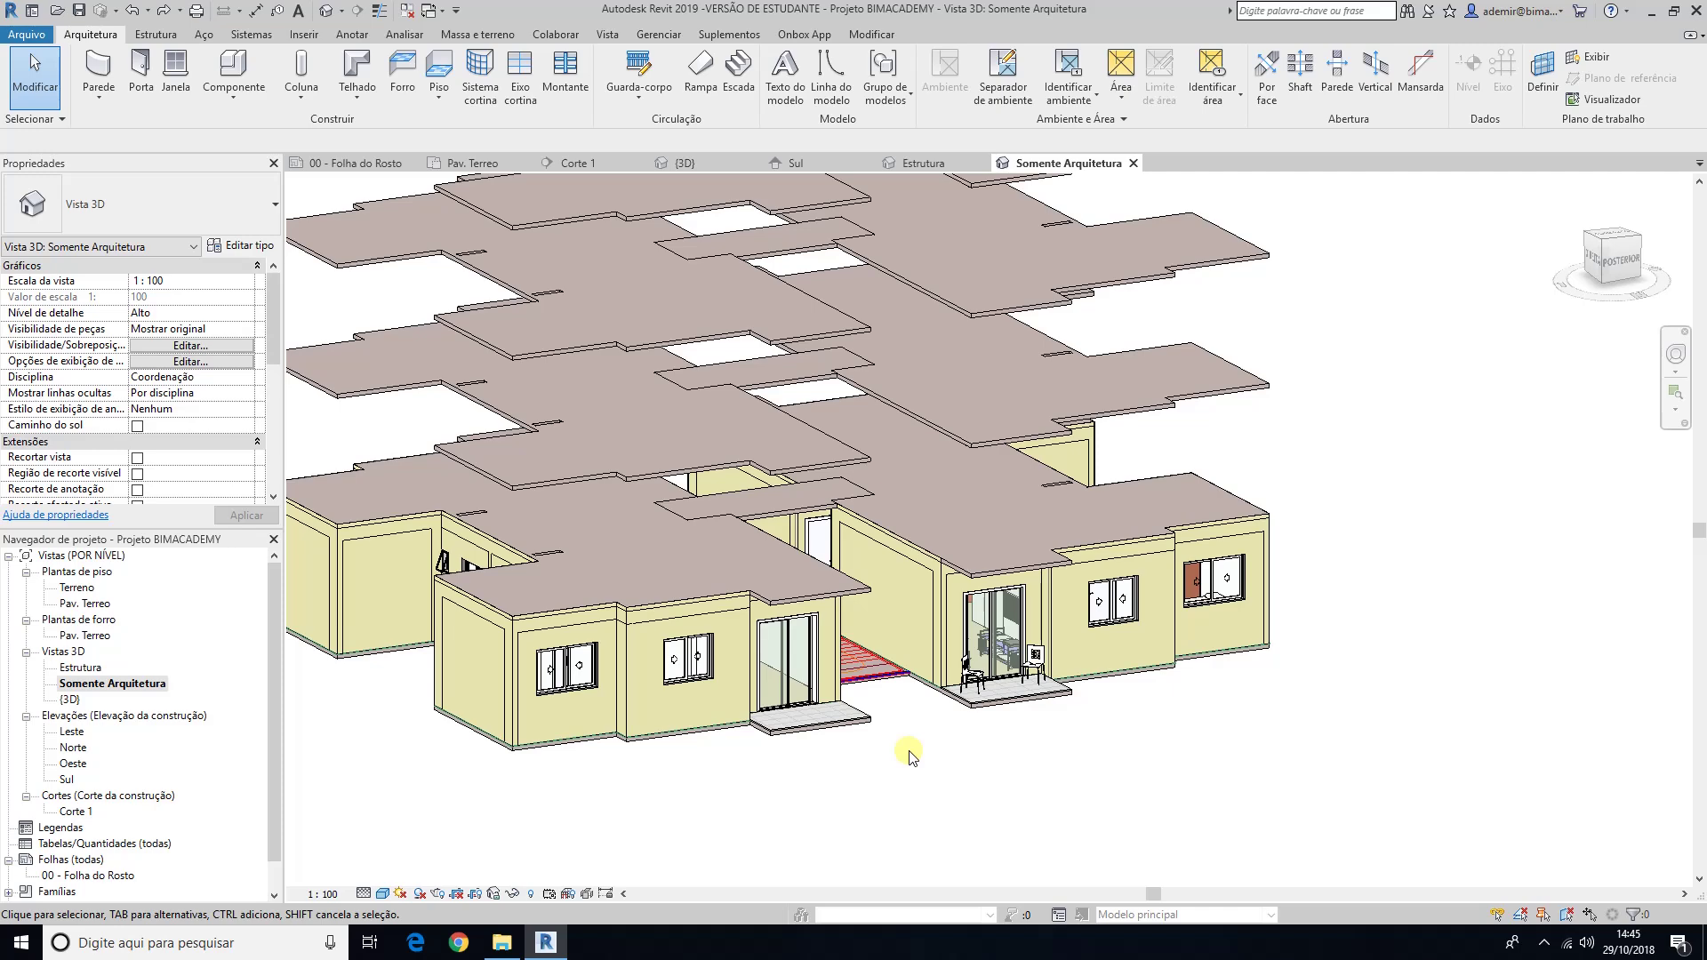
{"action": "mouse_move", "coordinate": [910, 755]}
{"action": "middle_mouse_down", "text": "shift"}
{"action": "mouse_move", "coordinate": [930, 720]}
{"action": "mouse_move", "coordinate": [941, 741]}
{"action": "middle_mouse_up", "text": "shift"}
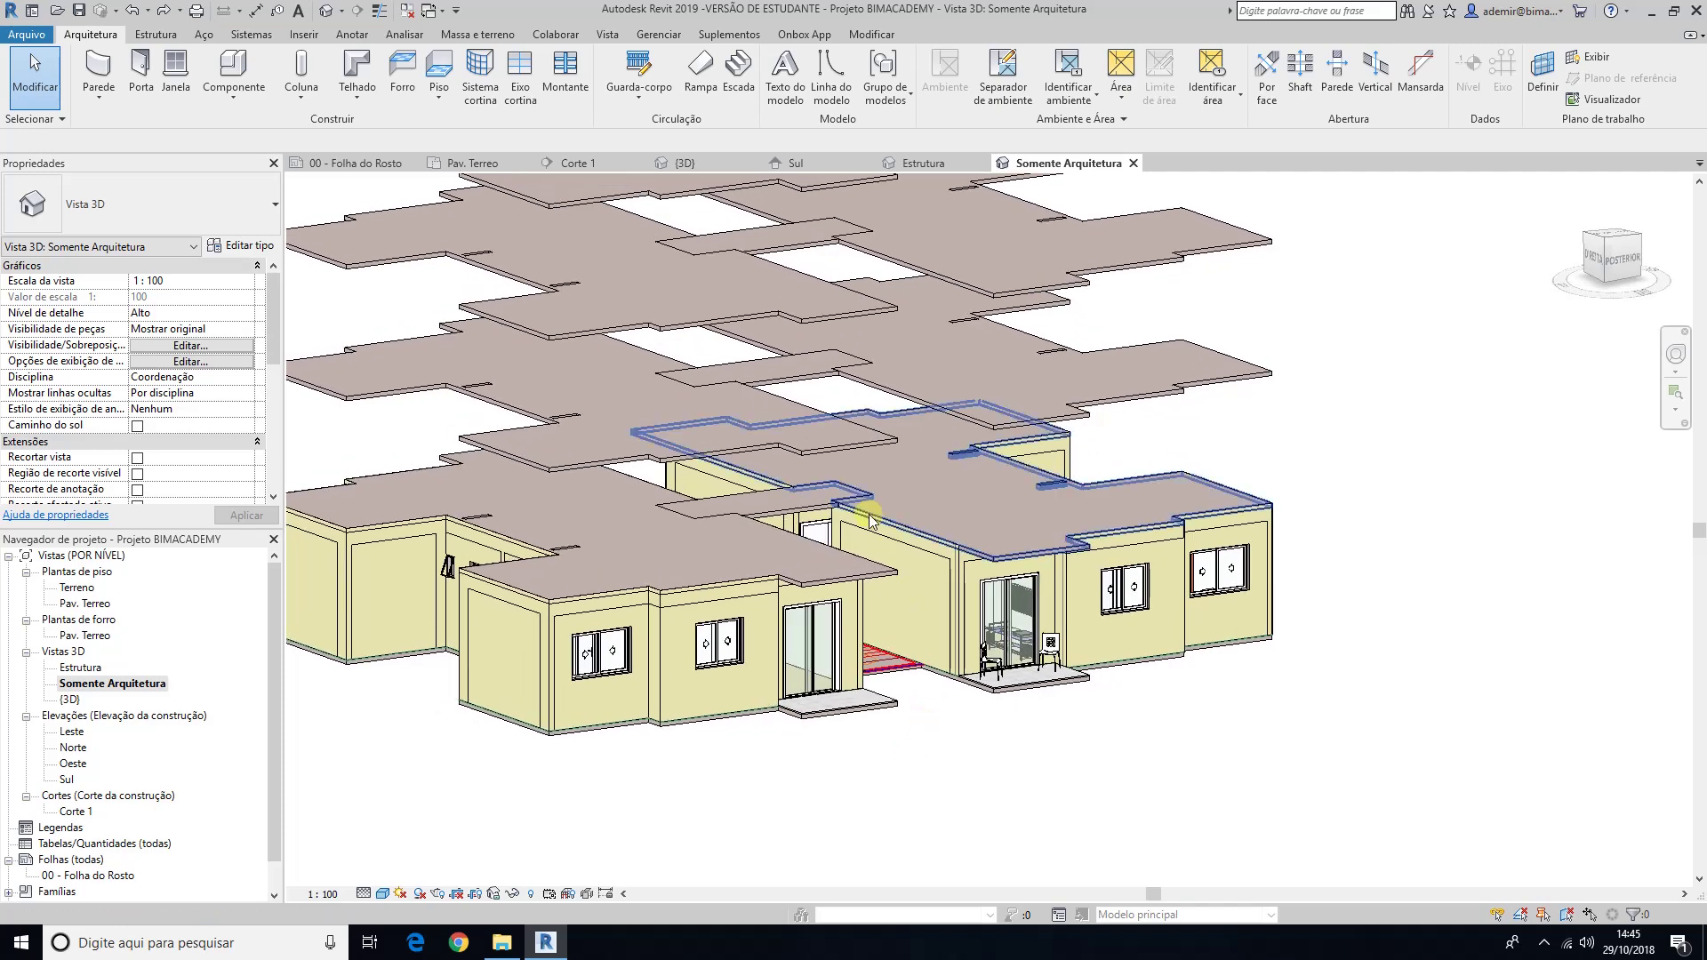
{"action": "left_click", "coordinate": [818, 450]}
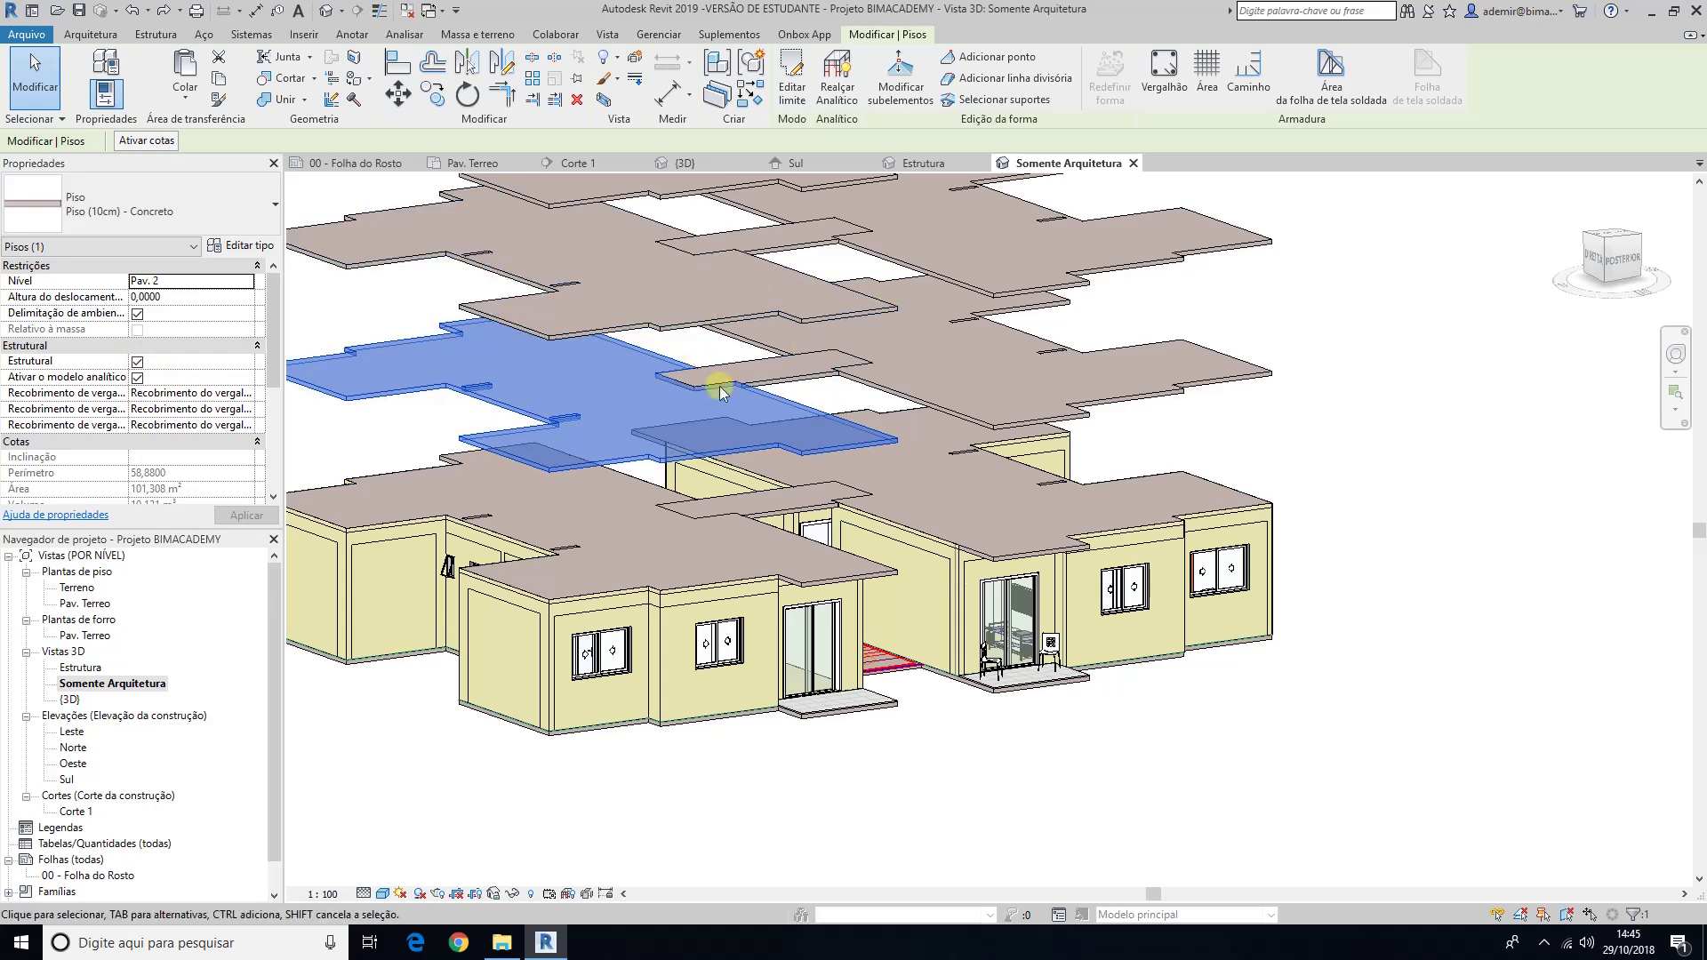
{"action": "left_click", "coordinate": [887, 774]}
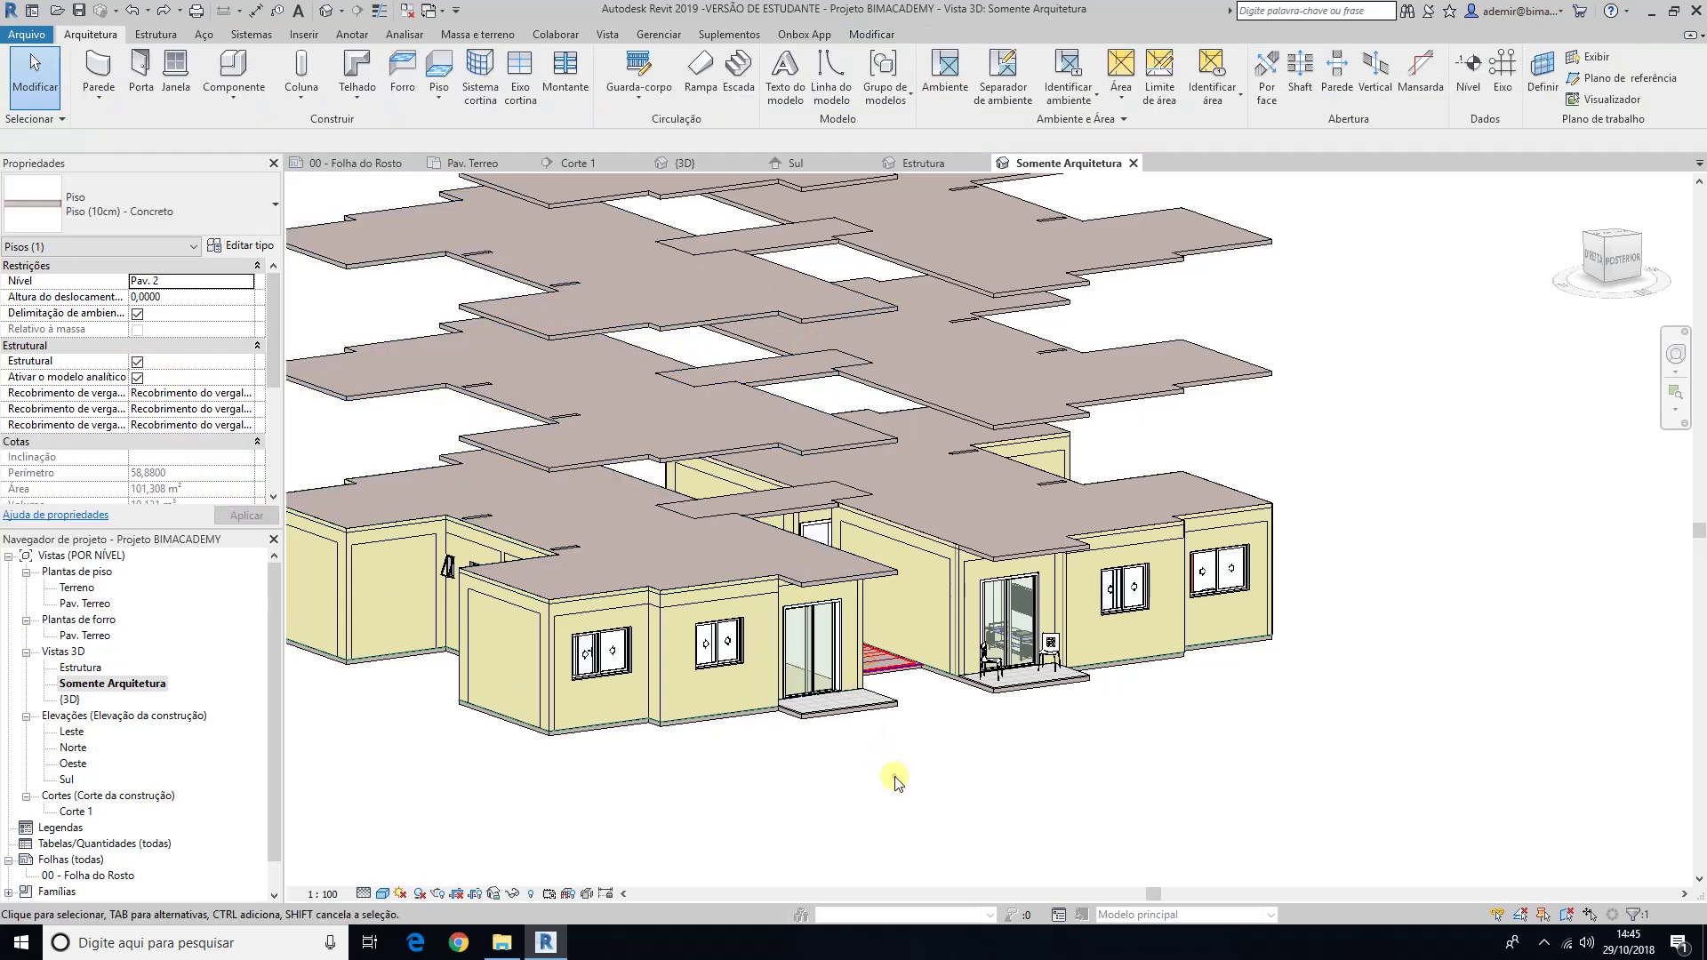
{"action": "left_click", "coordinate": [867, 698]}
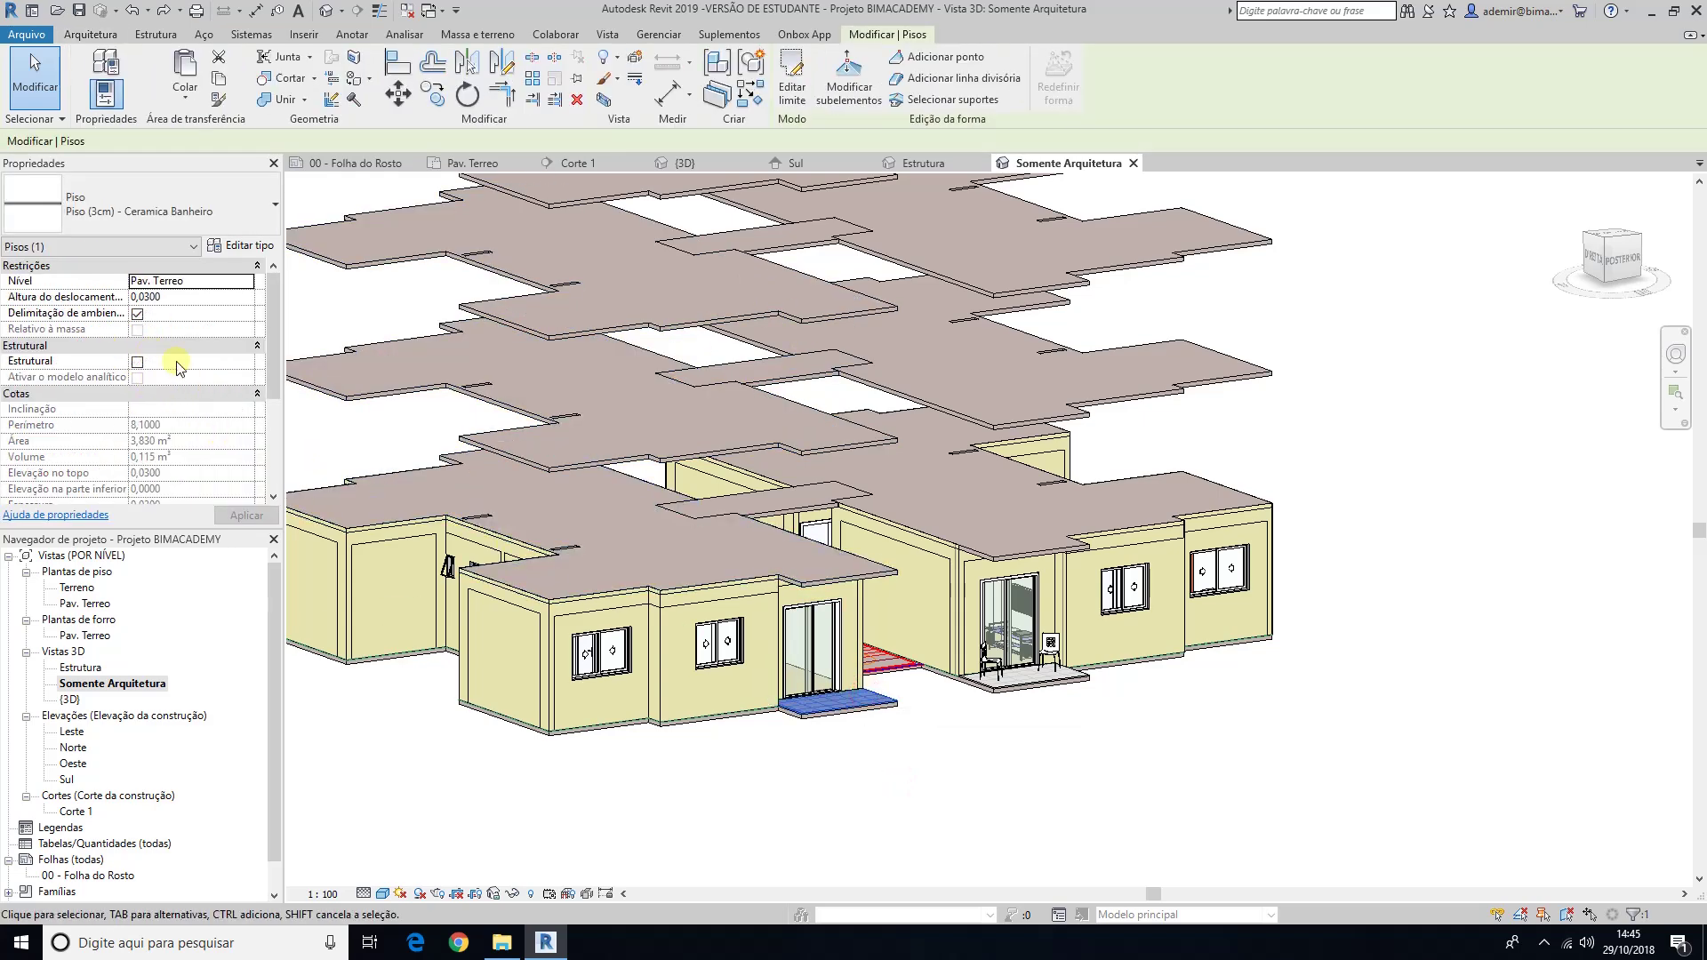
{"action": "left_click", "coordinate": [945, 766]}
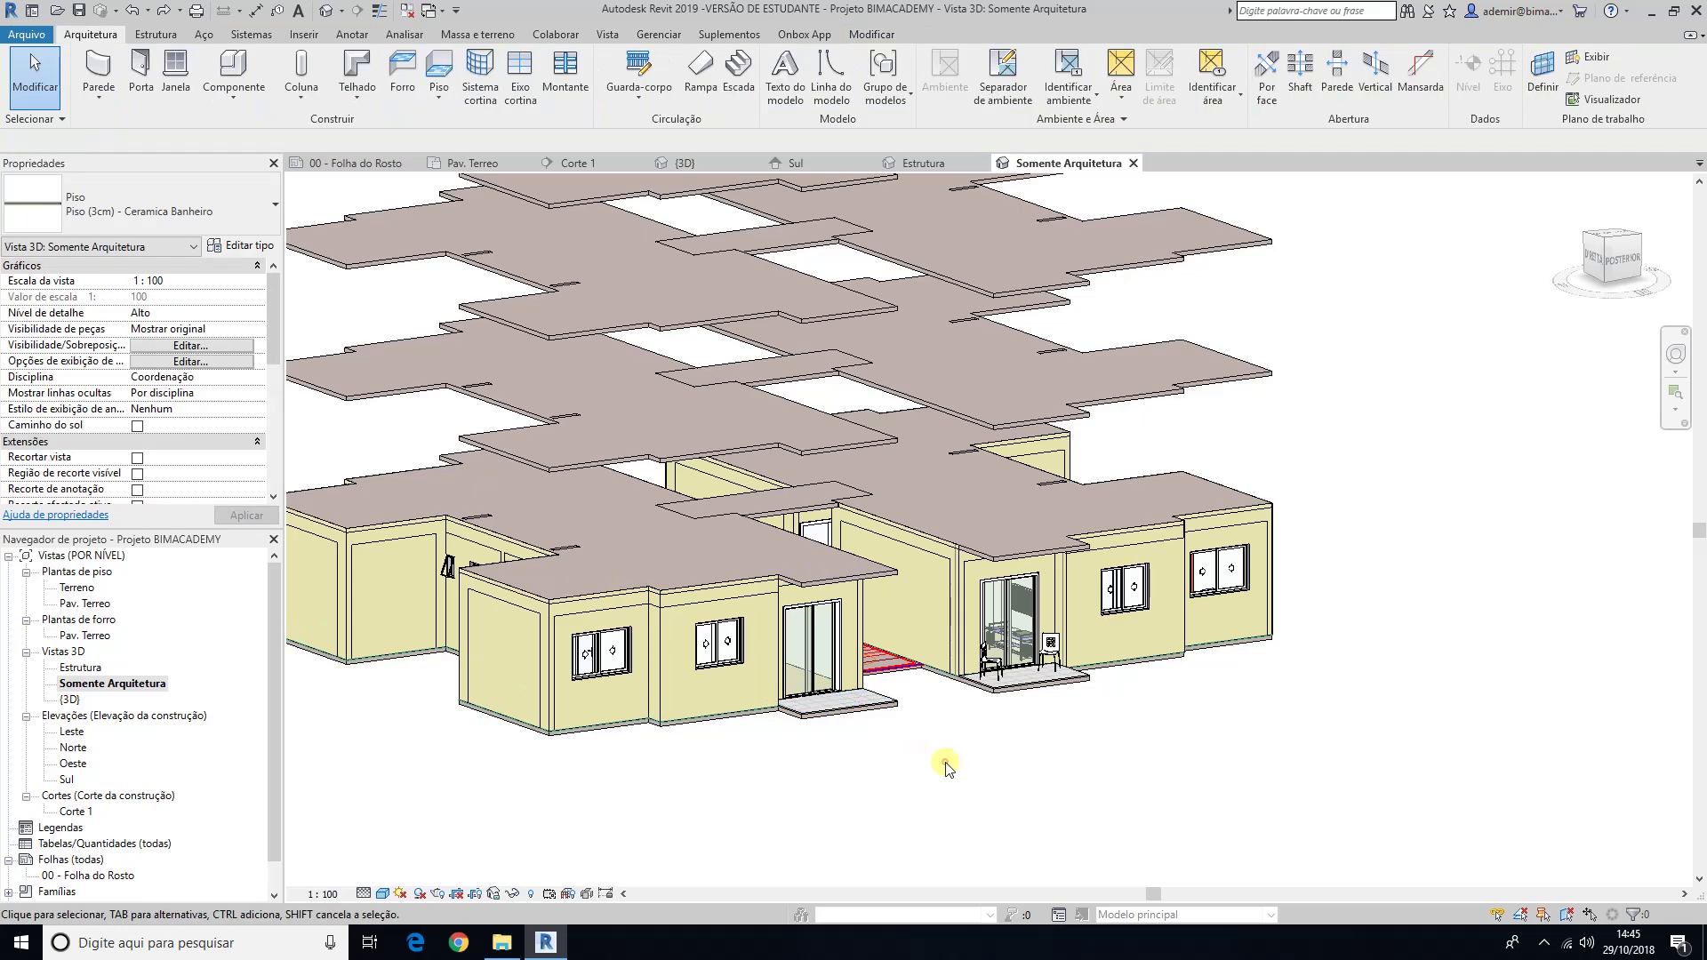
Step: Create a new rule-based view filter named Pisos Estruturais from the visibility settings of the Somente Arquitetura view
{"action": "left_click", "coordinate": [215, 347]}
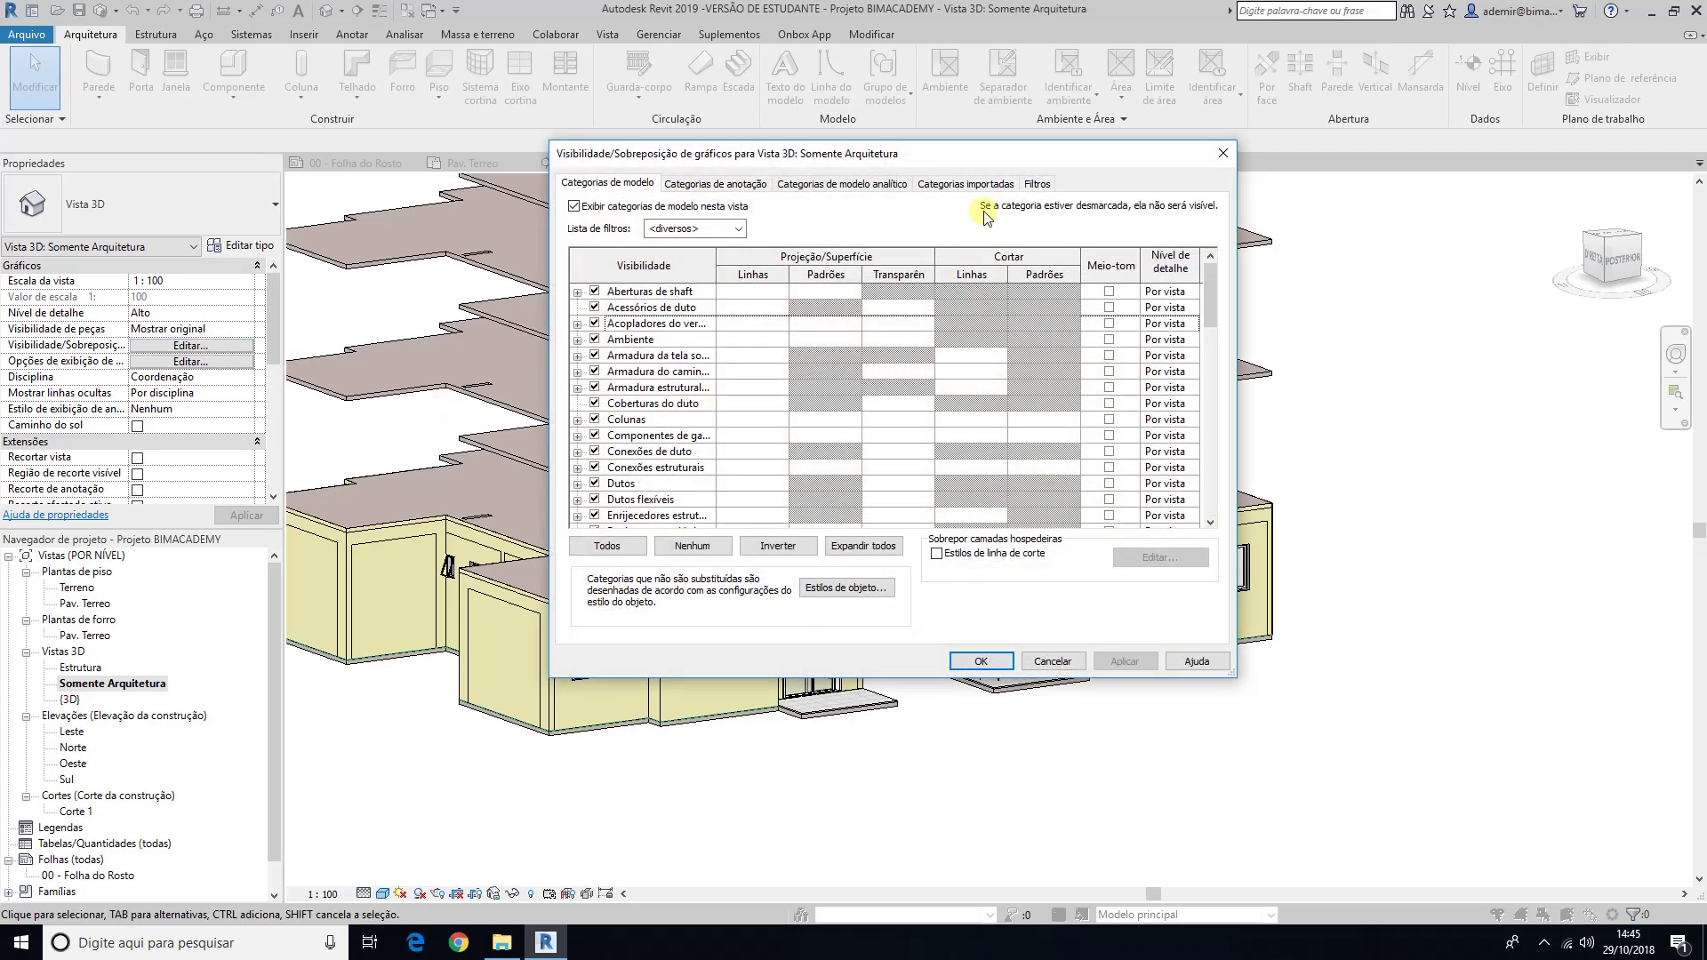
{"action": "left_click", "coordinate": [1036, 184]}
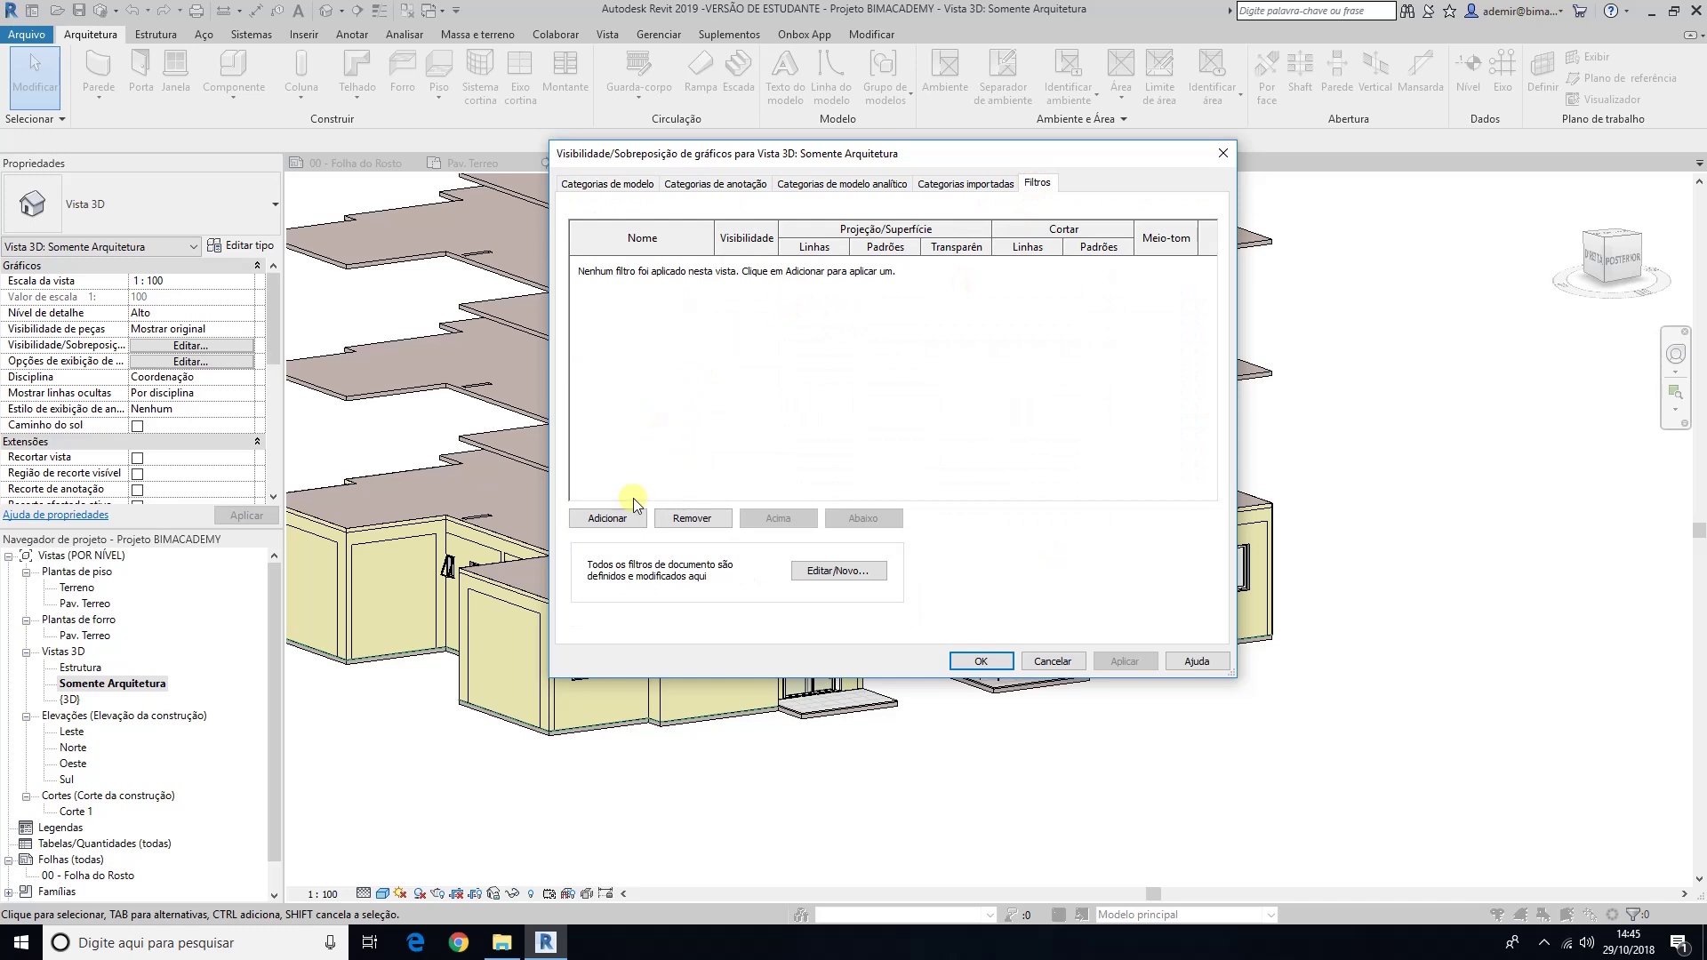
{"action": "left_click", "coordinate": [610, 519]}
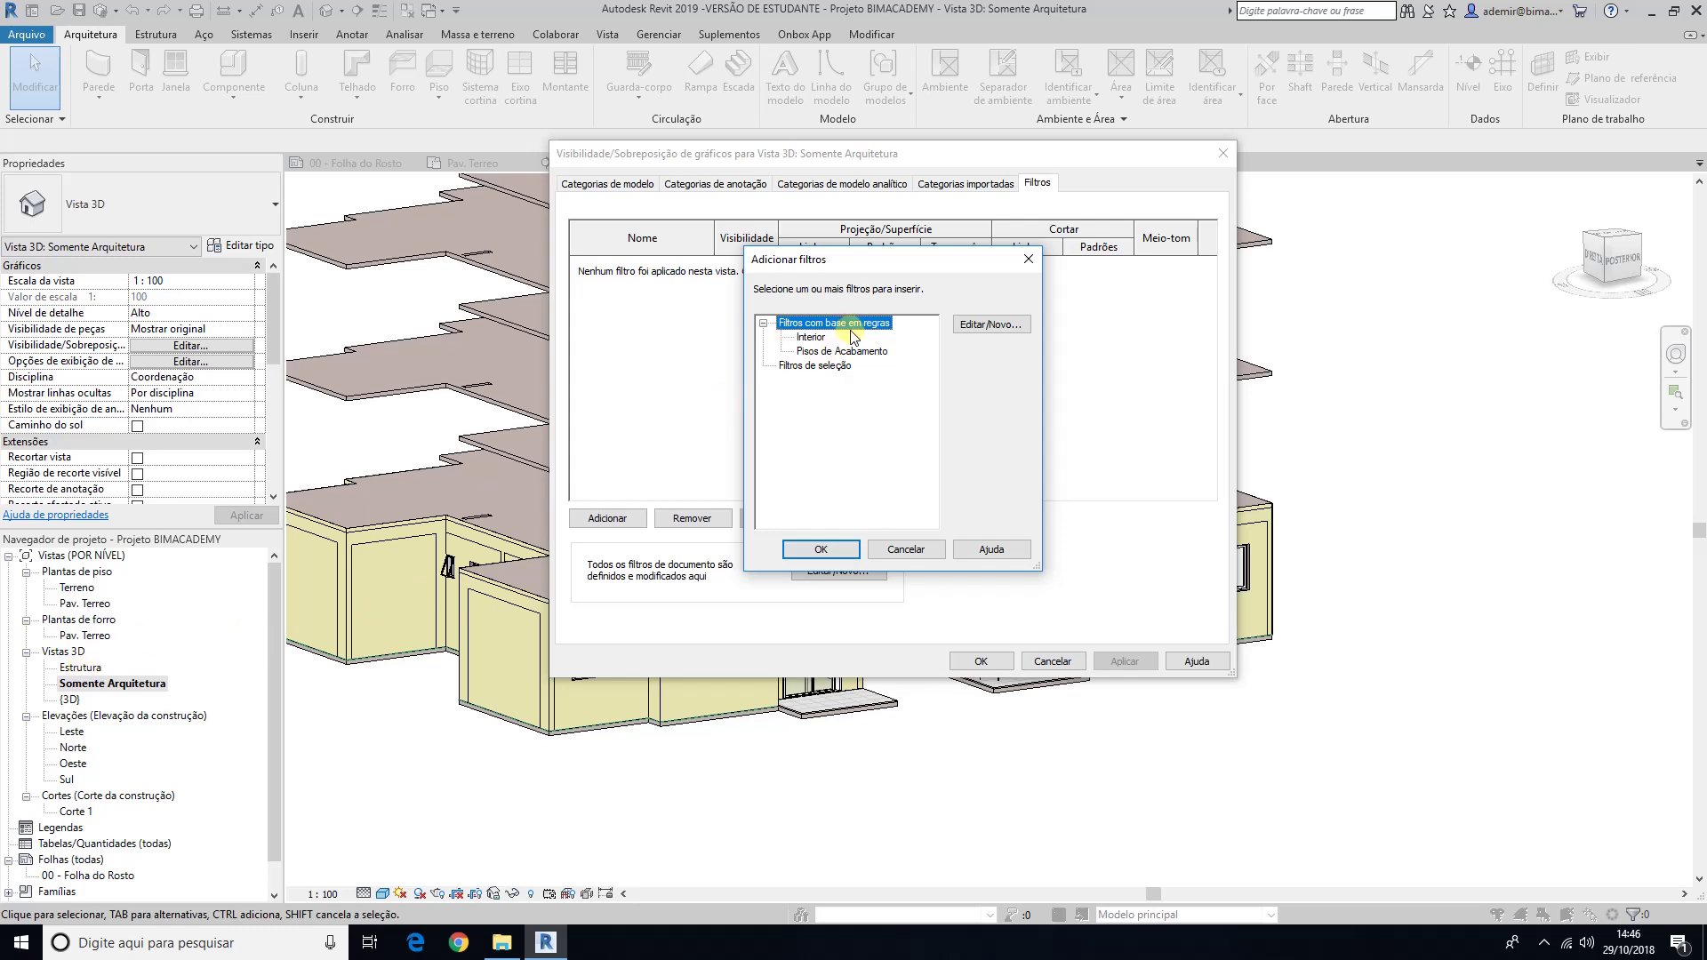
{"action": "left_click", "coordinate": [1003, 324]}
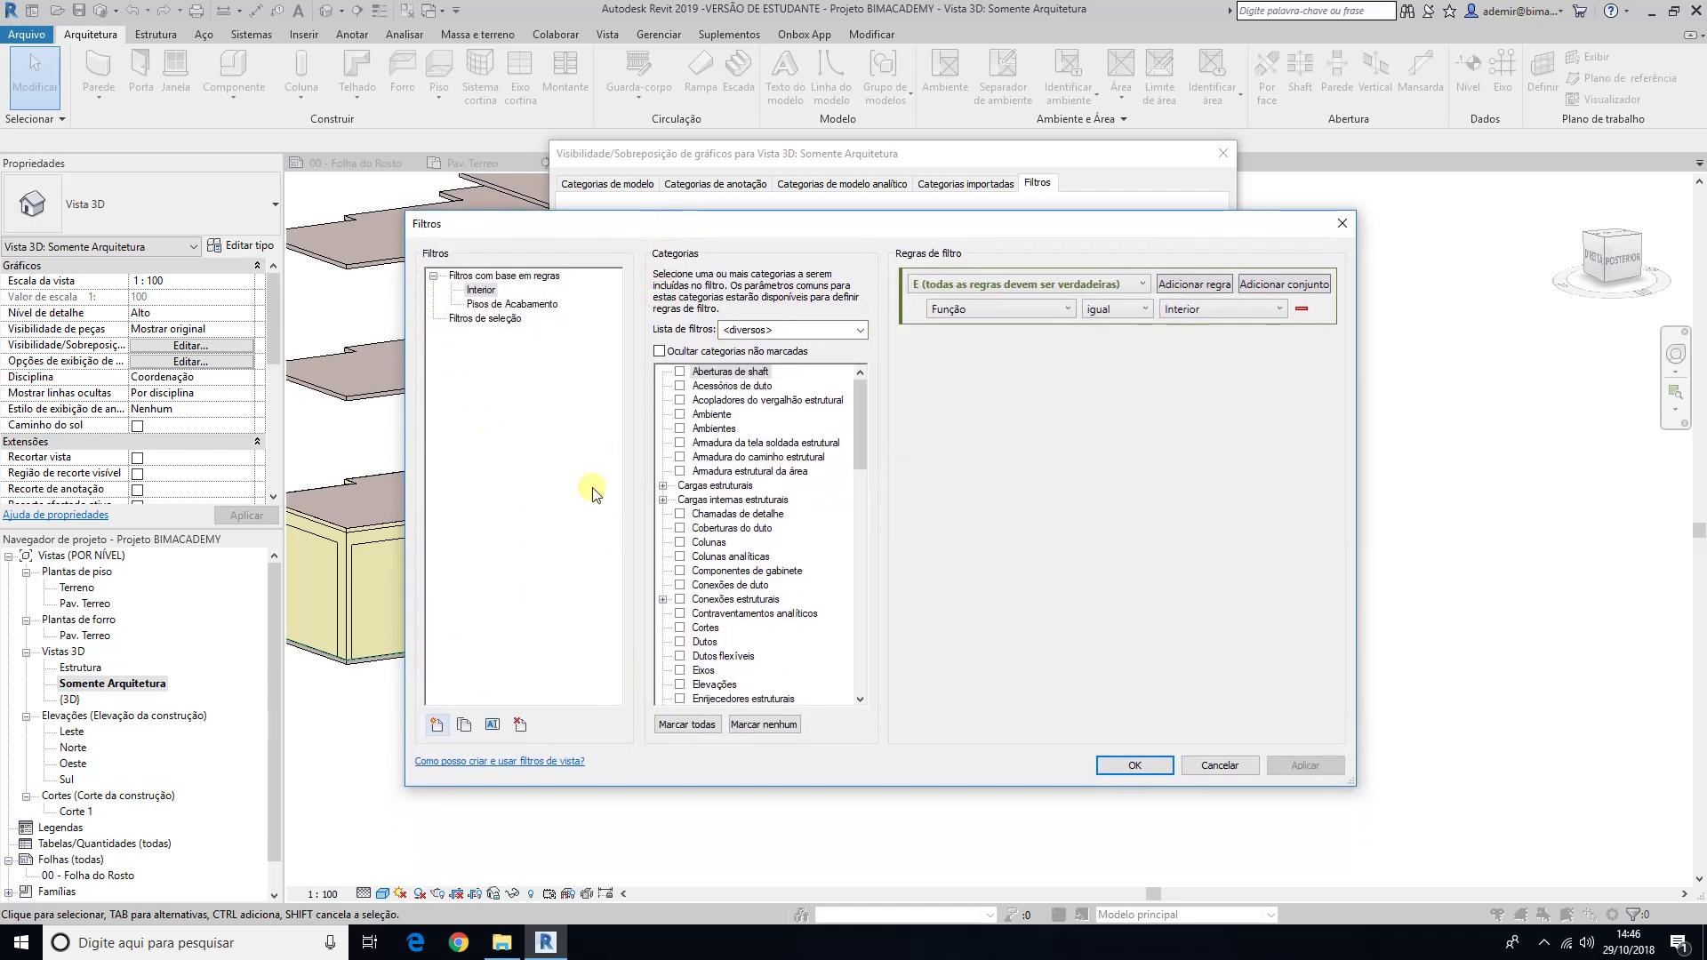
{"action": "left_click", "coordinate": [436, 726]}
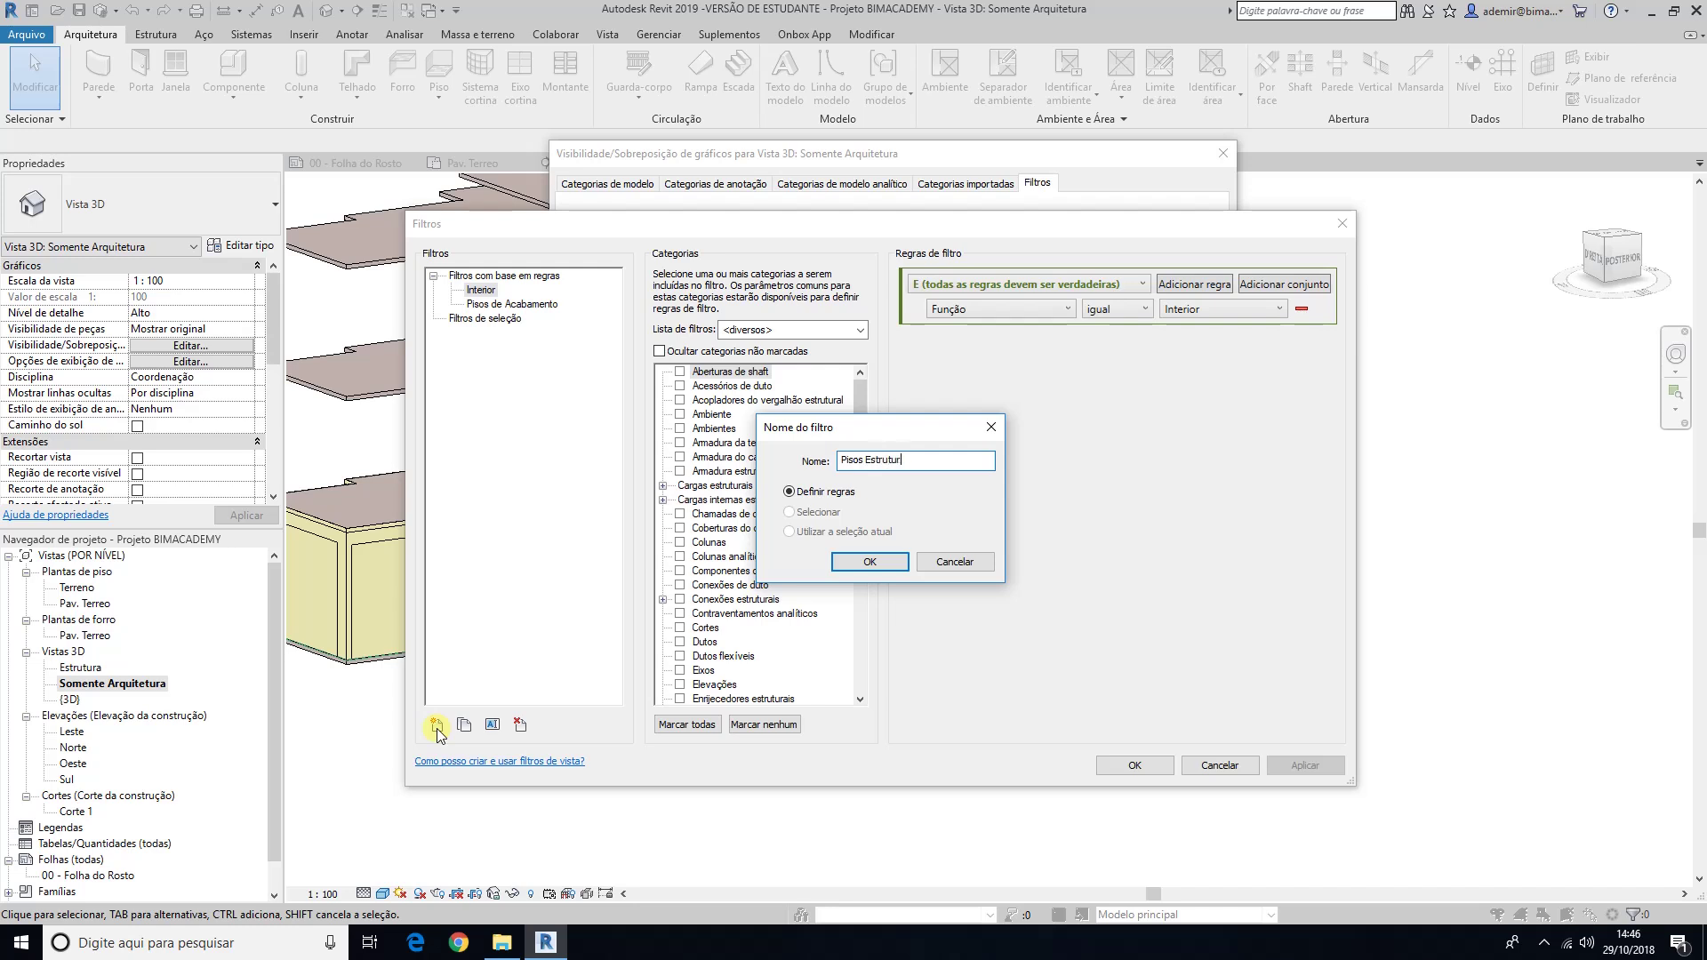
{"action": "left_click", "coordinate": [871, 562]}
Step: Assign the Pisos category to the Pisos Estruturais filter
{"action": "left_click", "coordinate": [526, 319]}
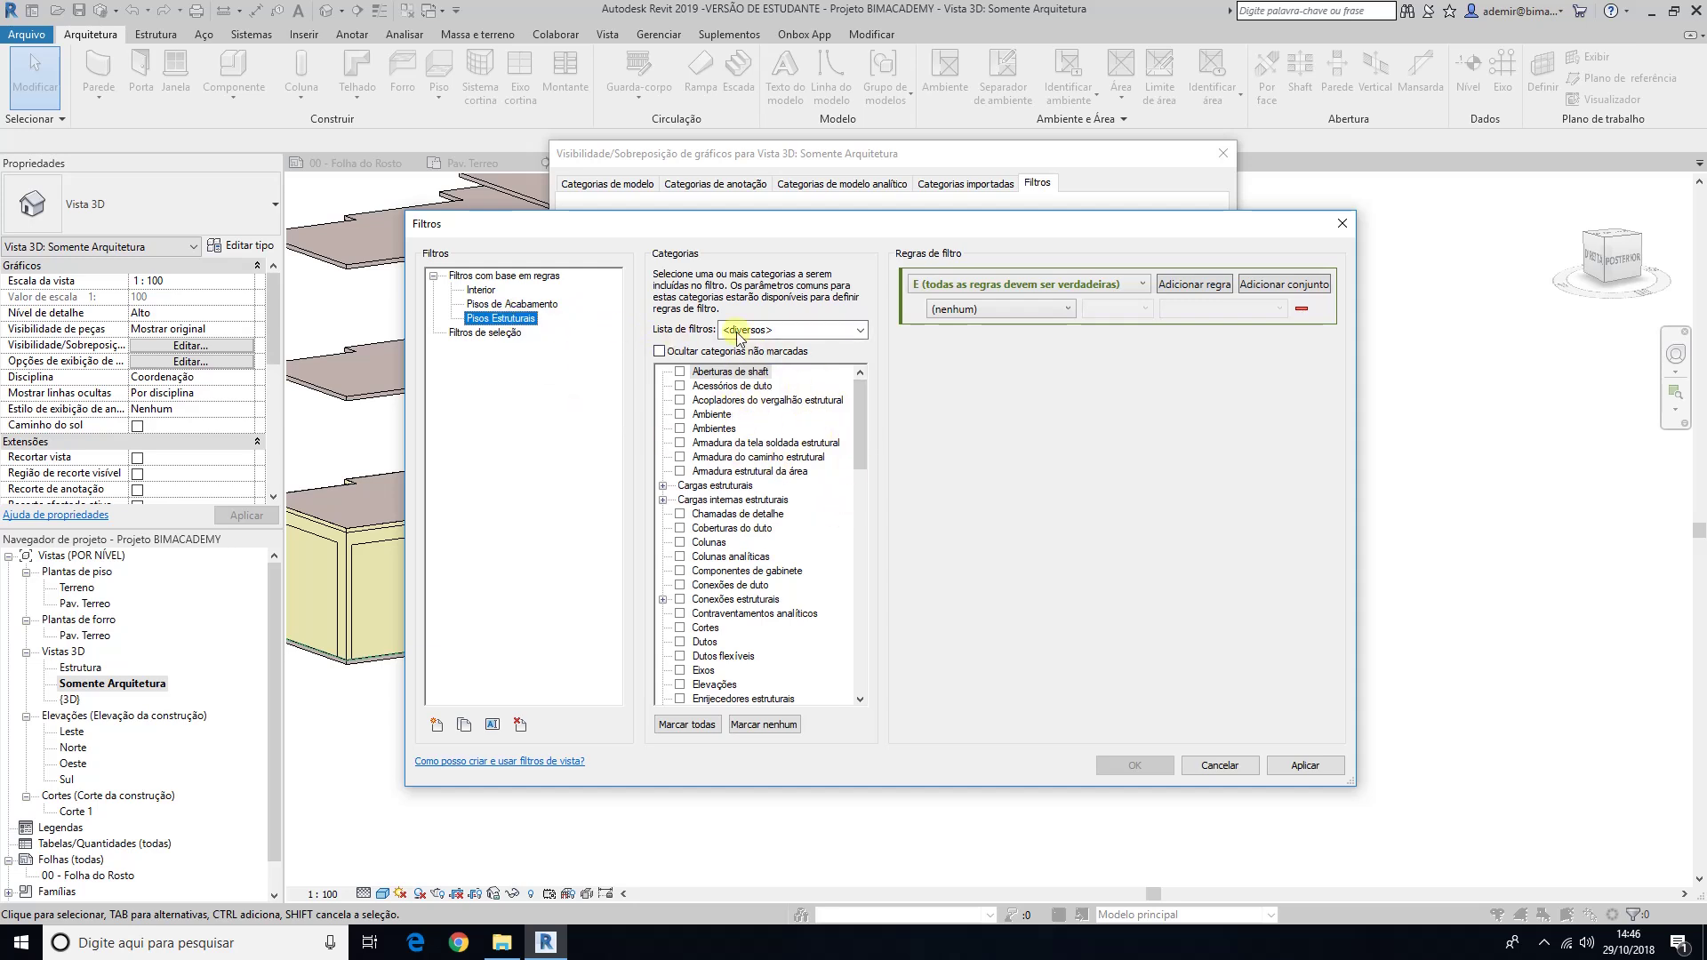
{"action": "left_click_drag", "start_coordinate": [859, 419], "coordinate": [871, 594]}
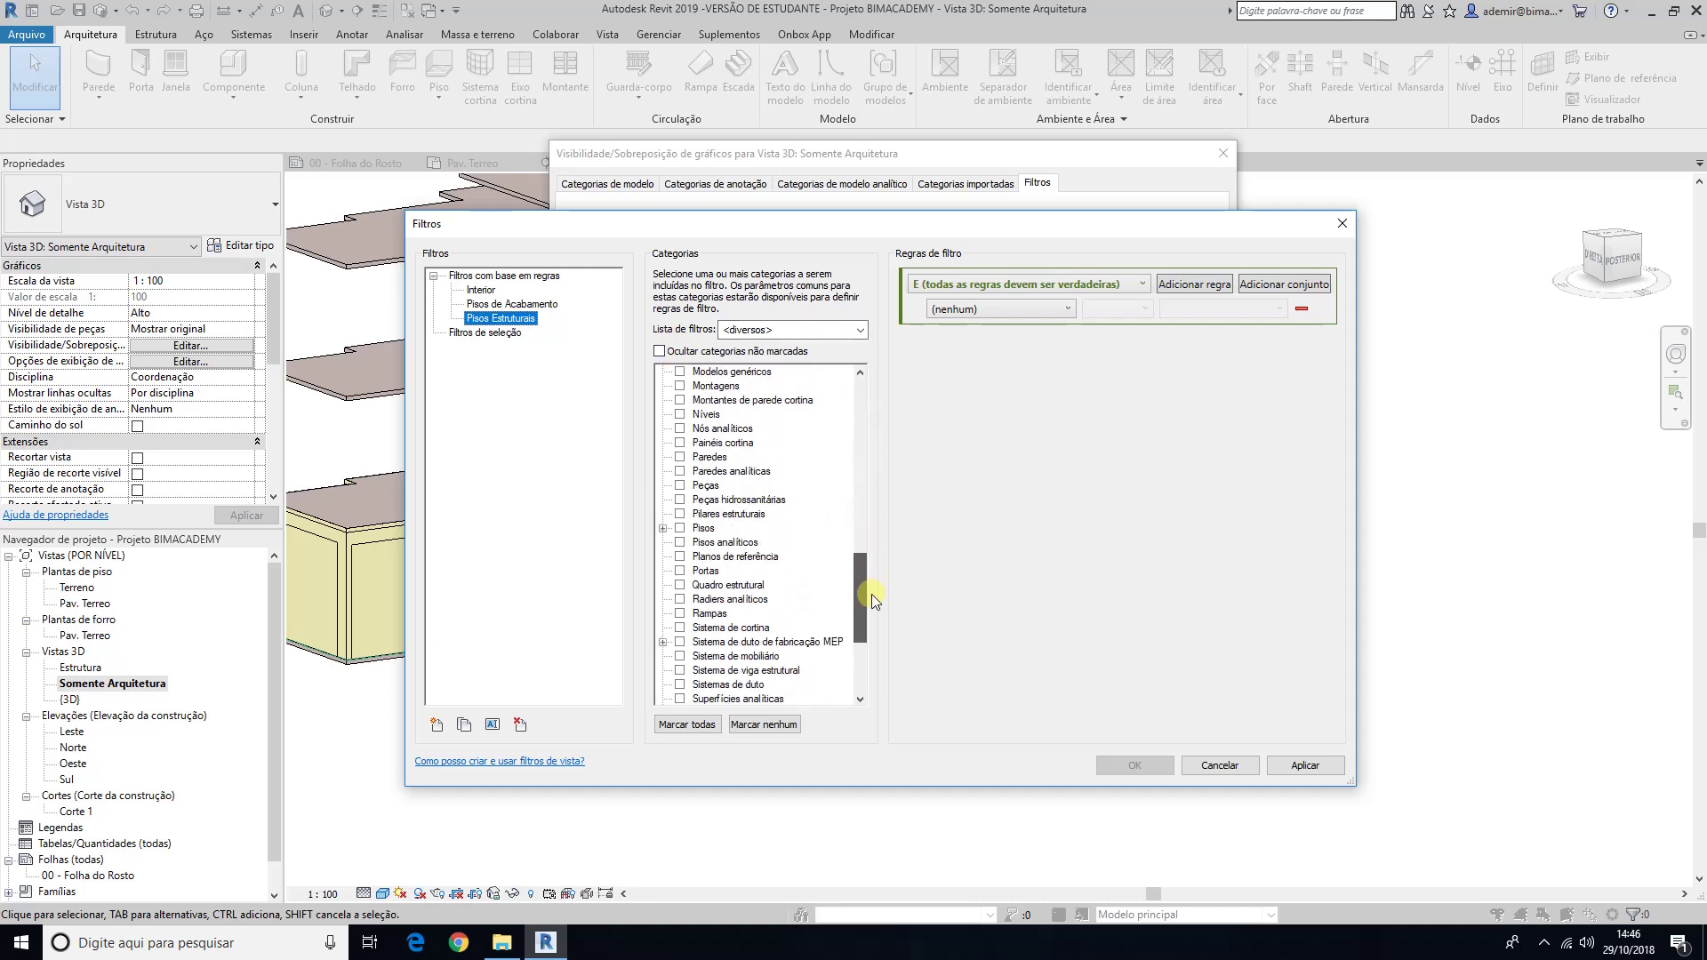
{"action": "left_click", "coordinate": [681, 529]}
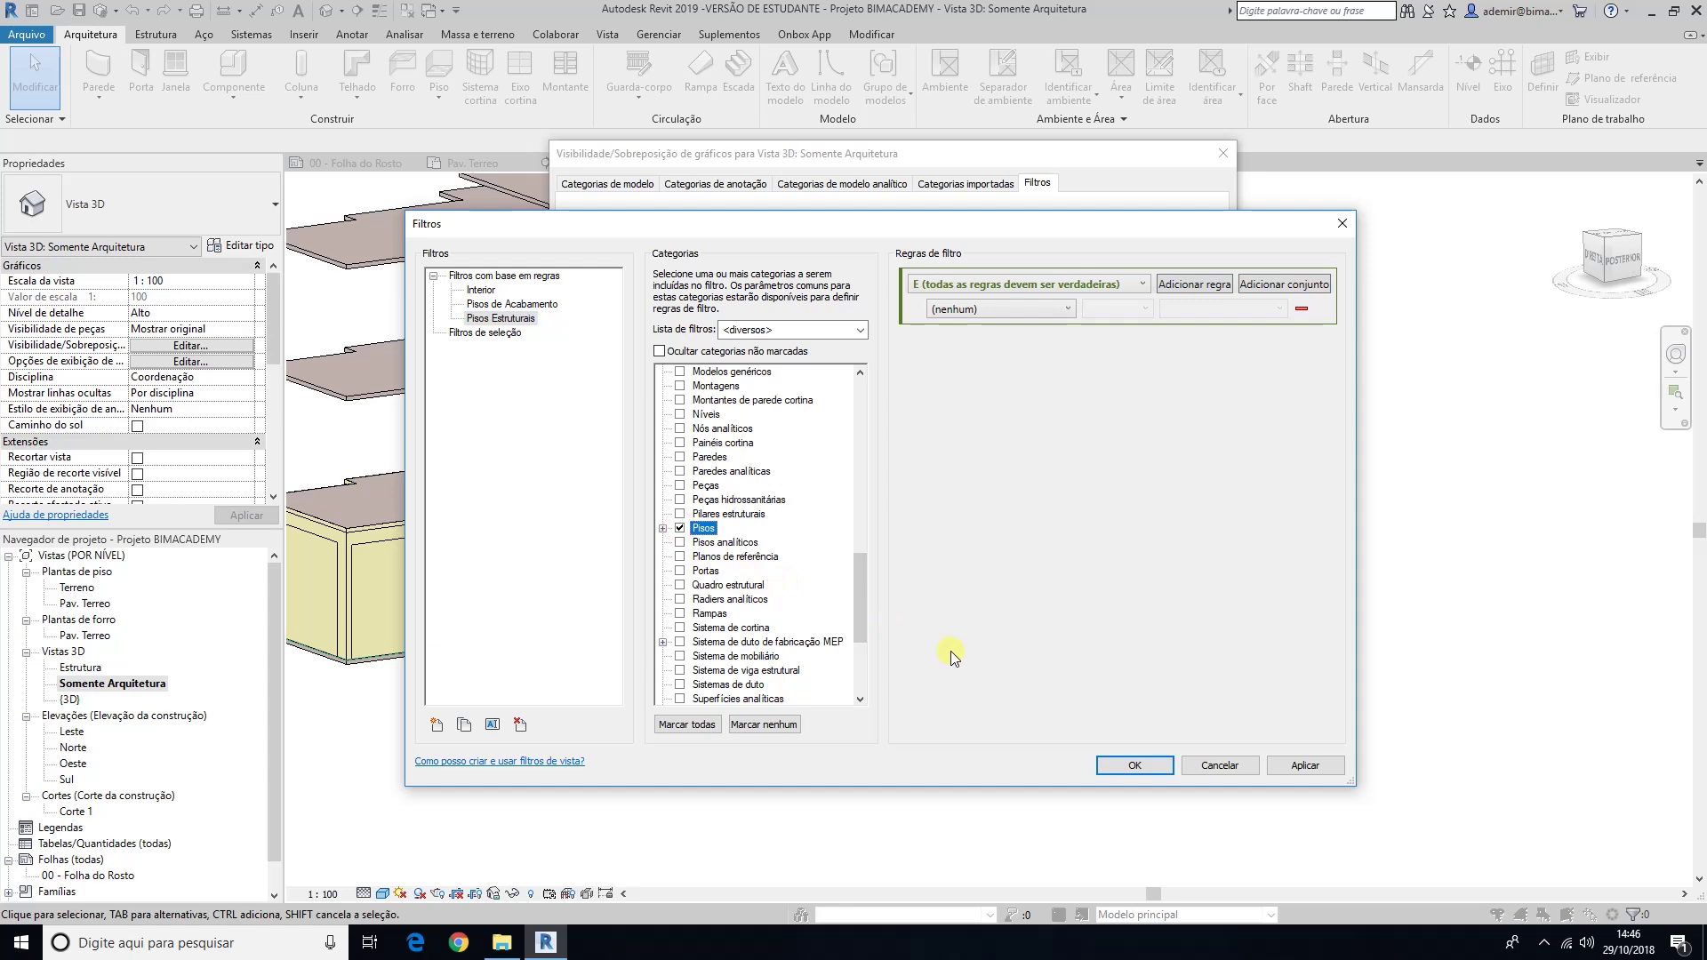
{"action": "left_click", "coordinate": [681, 529]}
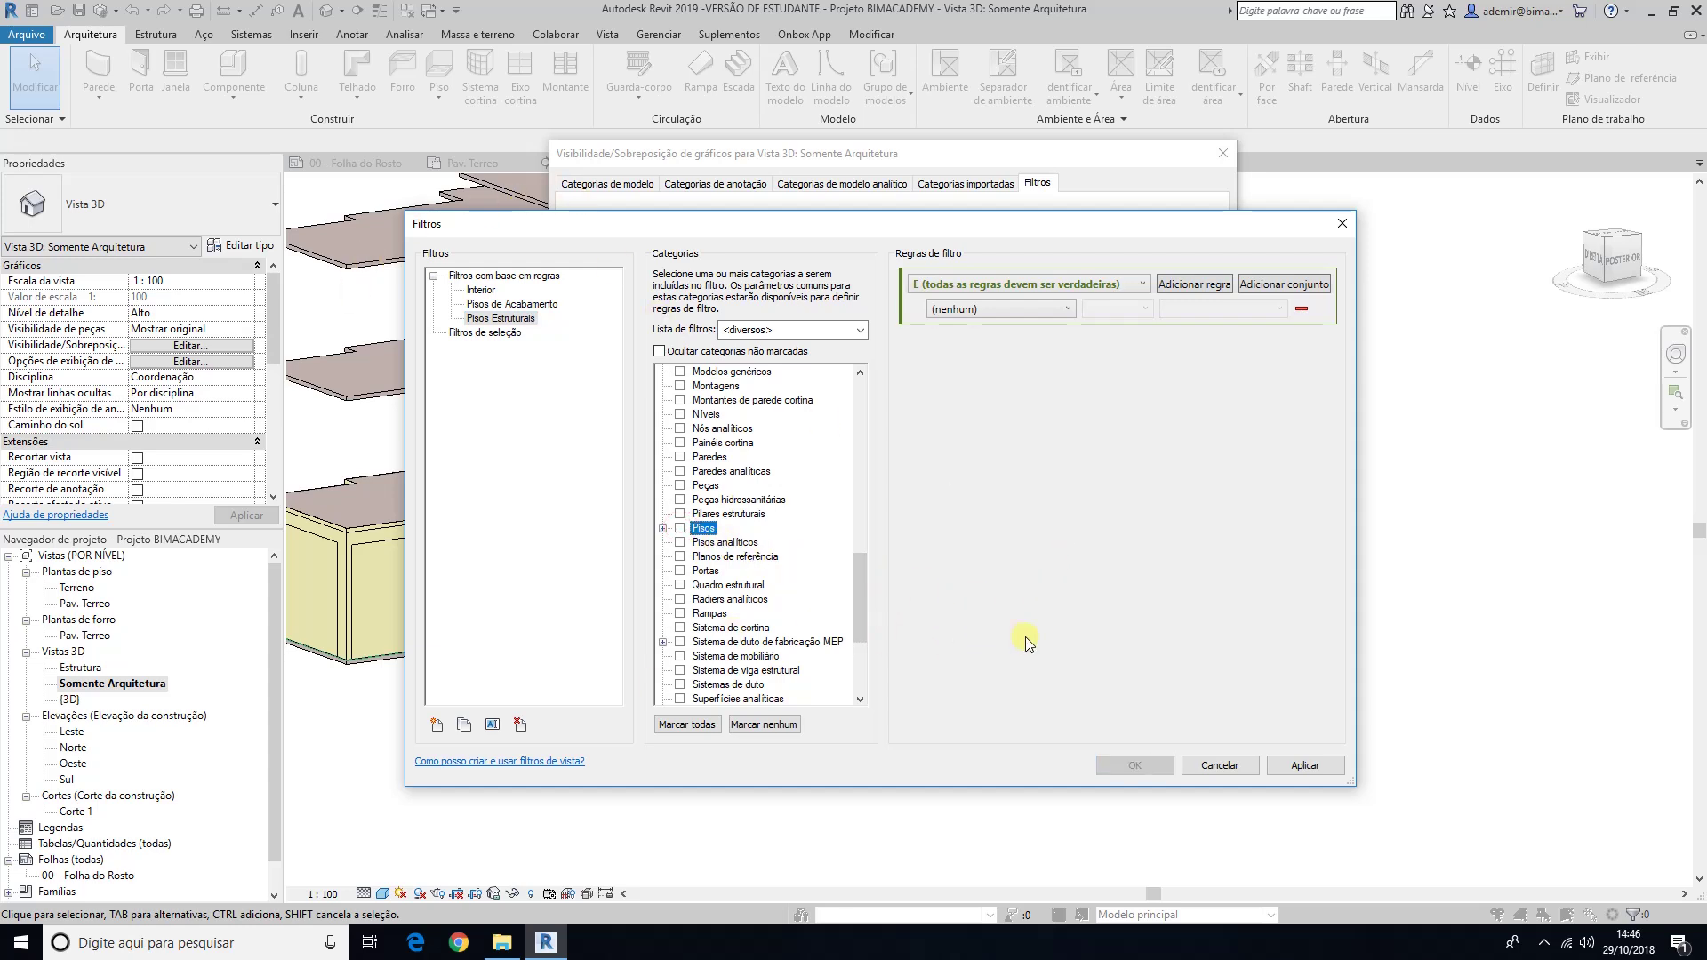
{"action": "left_click", "coordinate": [681, 529]}
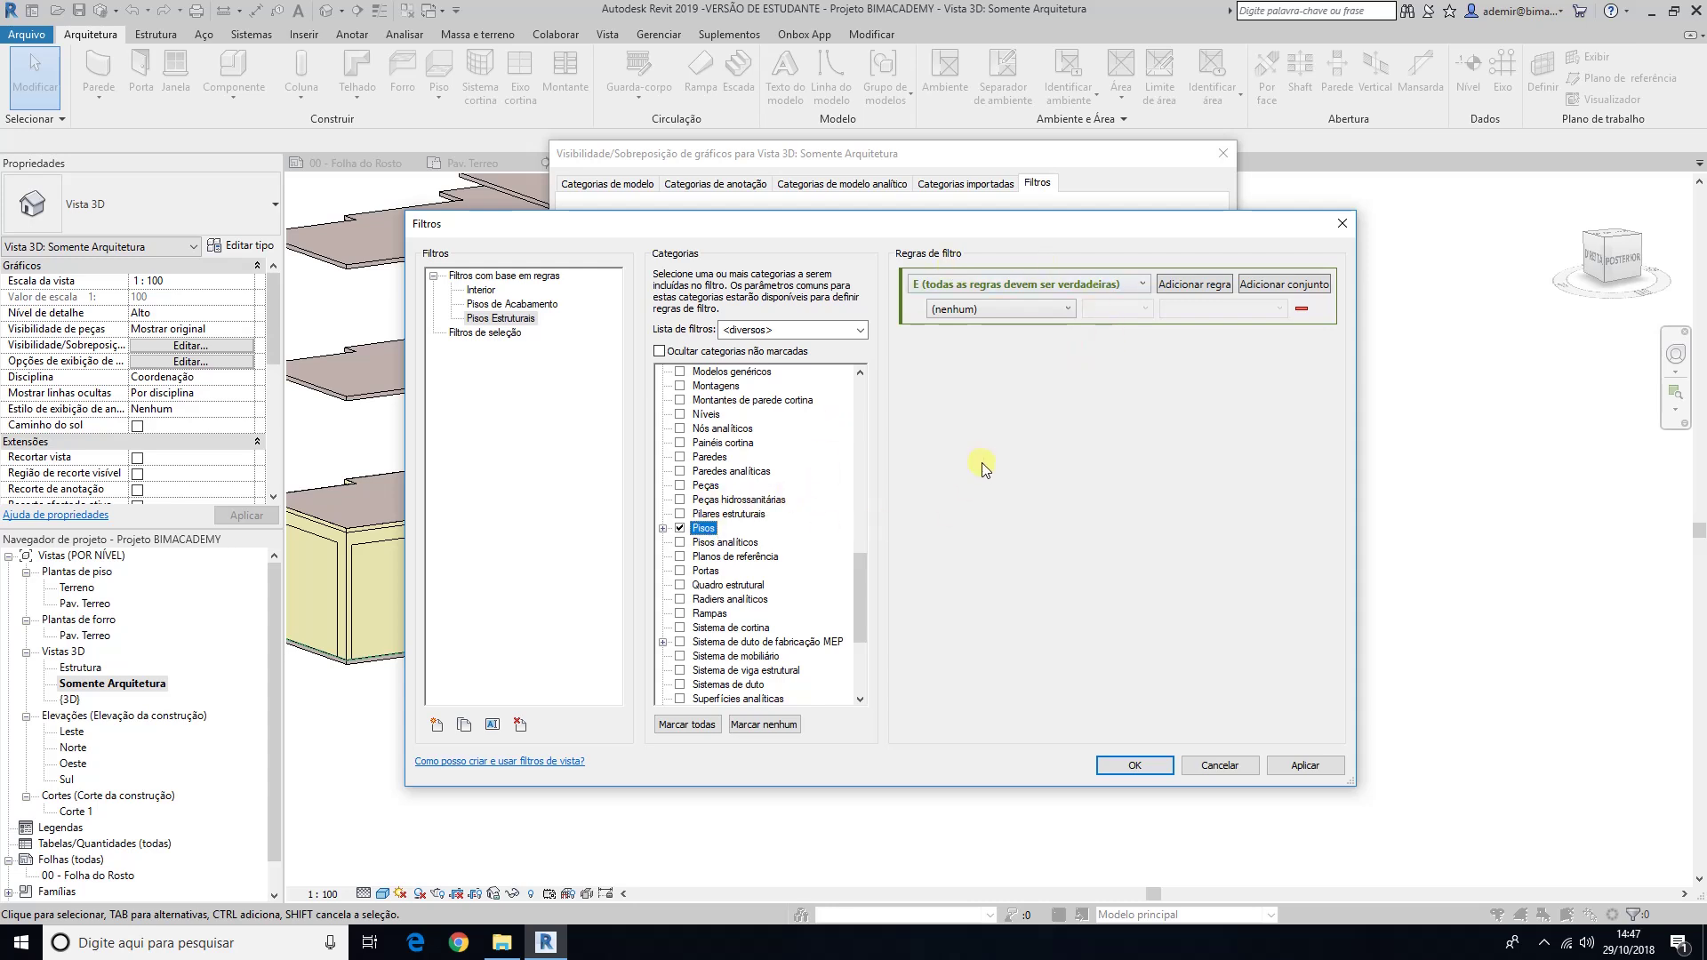
Step: Define the Pisos Estruturais filter rule as Estrutural igual Sim
{"action": "left_click", "coordinate": [1057, 311]}
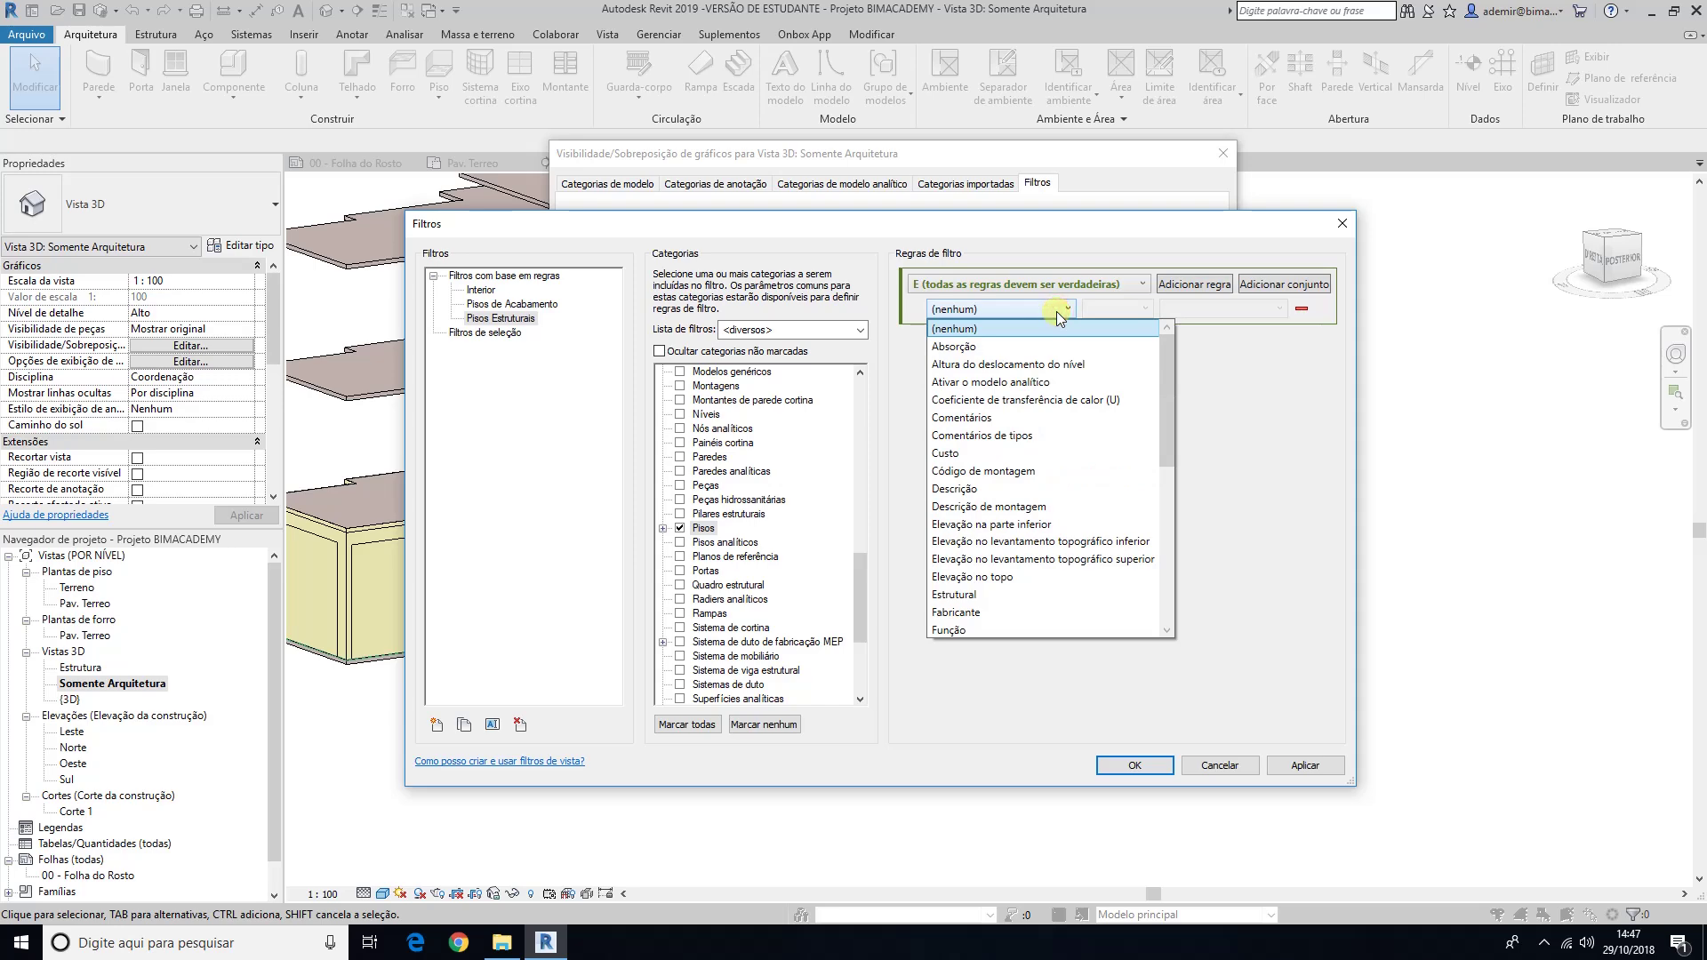
{"action": "left_click", "coordinate": [1056, 309]}
{"action": "left_click", "coordinate": [1056, 307]}
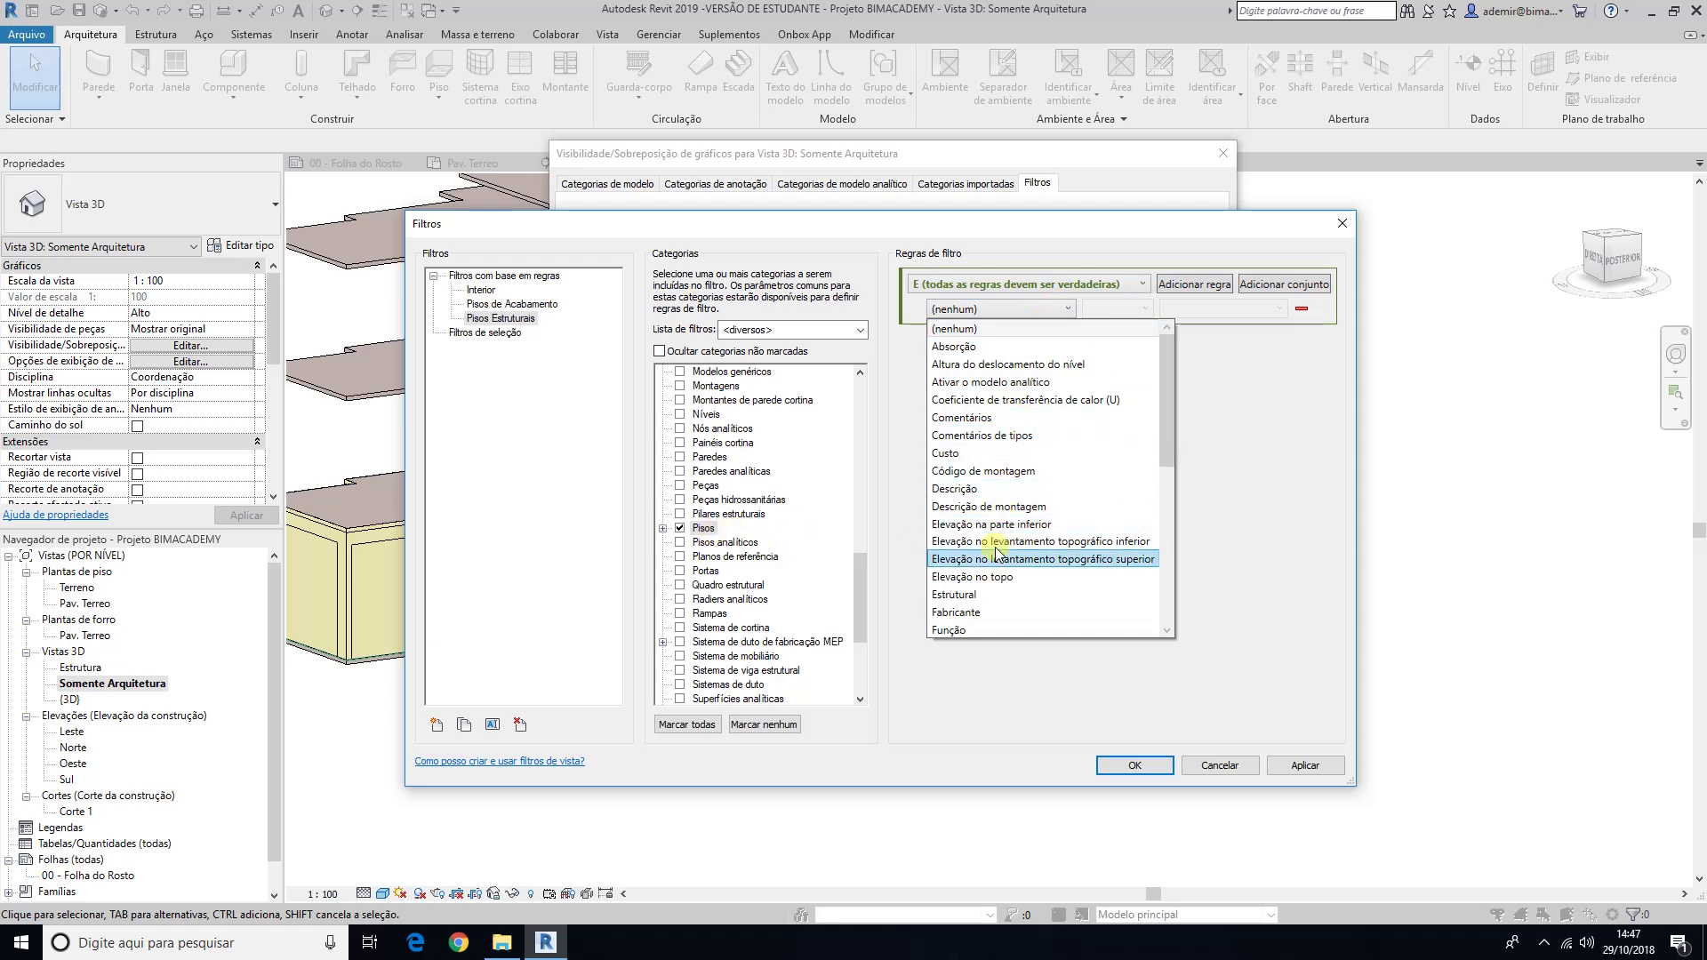
{"action": "left_click", "coordinate": [974, 594]}
{"action": "left_click", "coordinate": [1142, 310]}
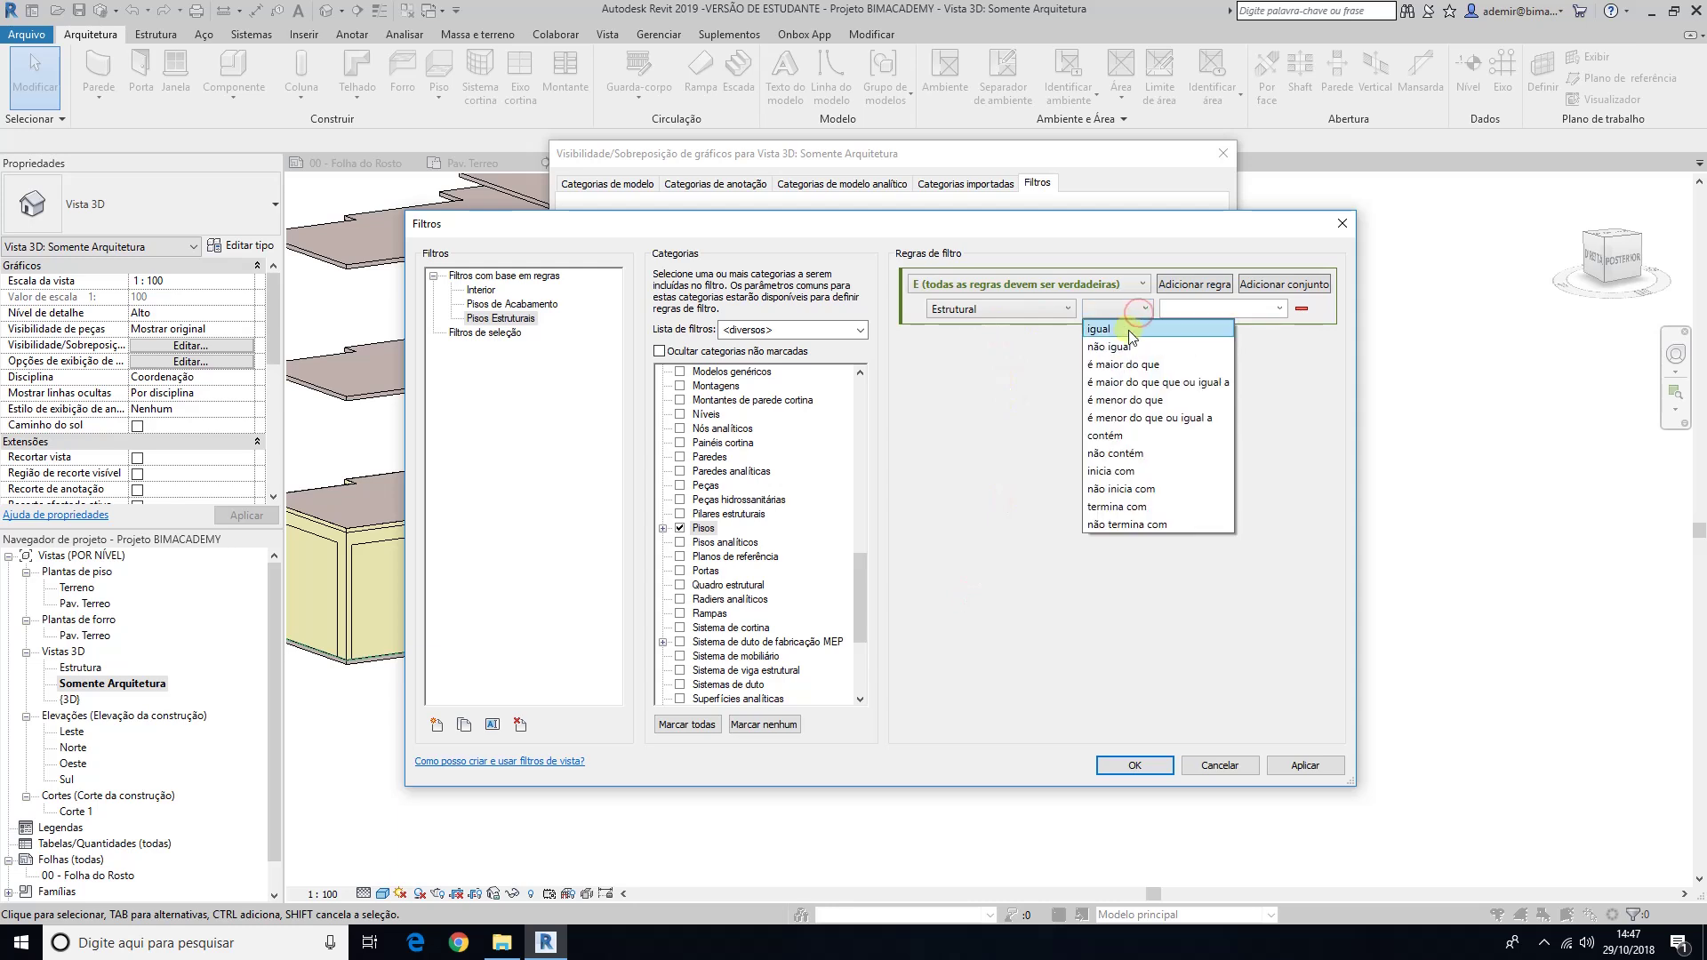
{"action": "left_click", "coordinate": [1114, 329]}
{"action": "left_click", "coordinate": [1263, 311]}
{"action": "left_click", "coordinate": [1193, 346]}
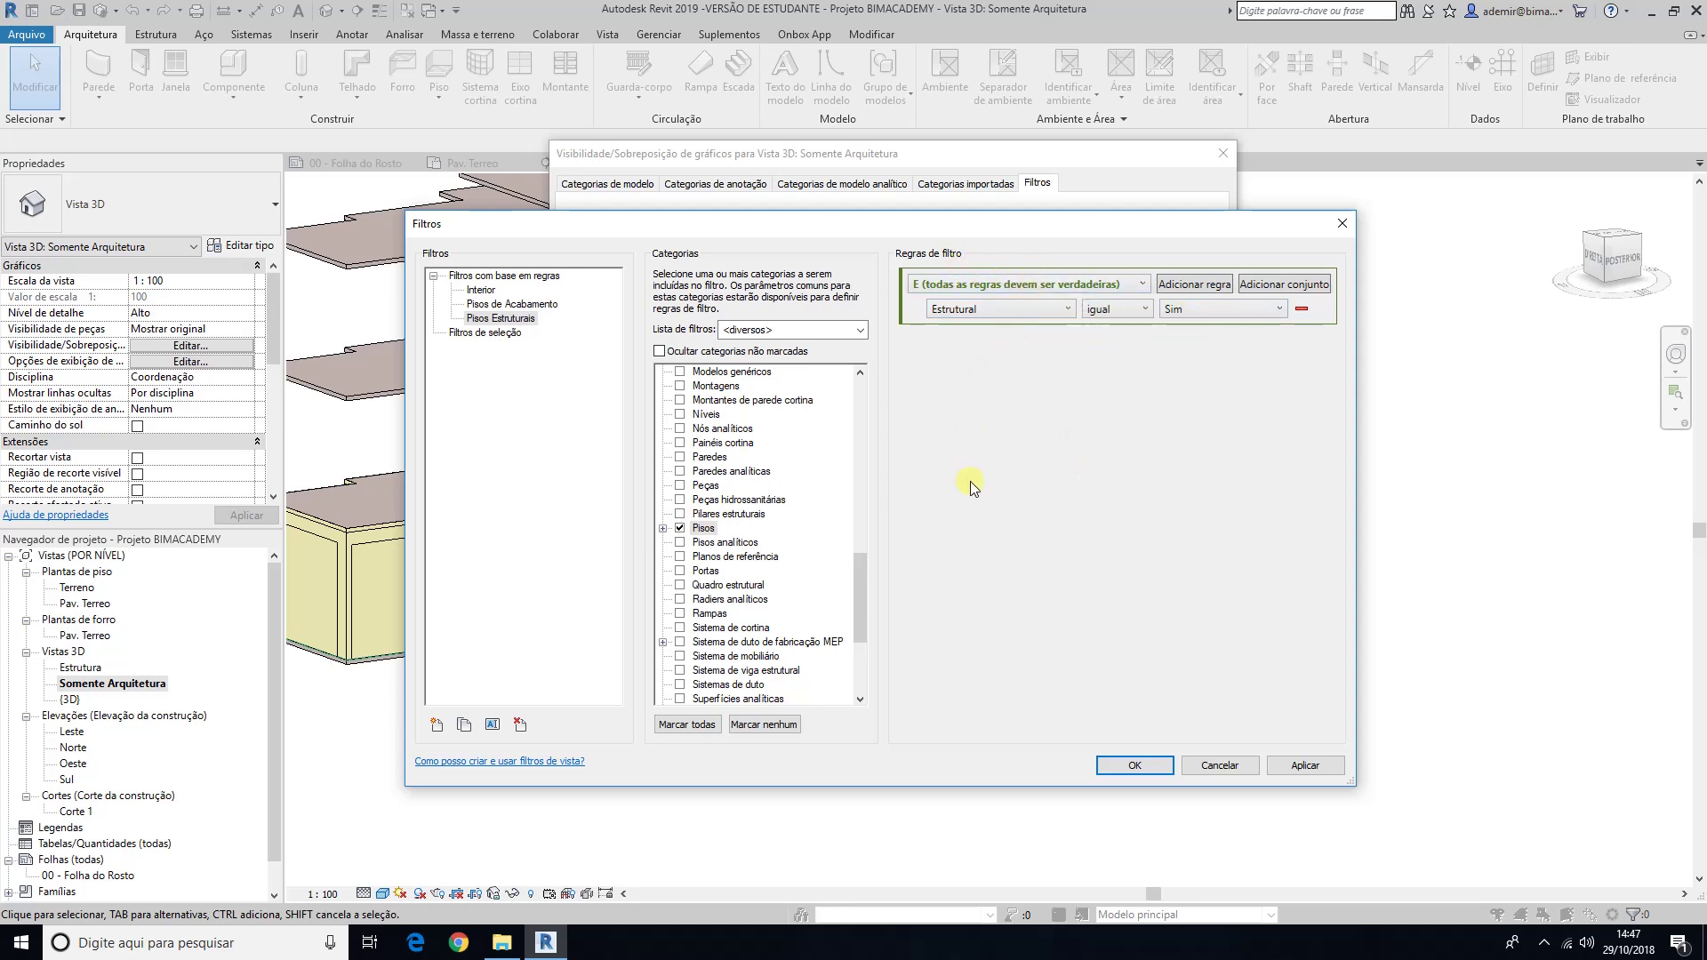
Step: Review the rule condition options, keep E (todas as regras devem ser verdadeiras), and save the filter definition
{"action": "left_click", "coordinate": [993, 285]}
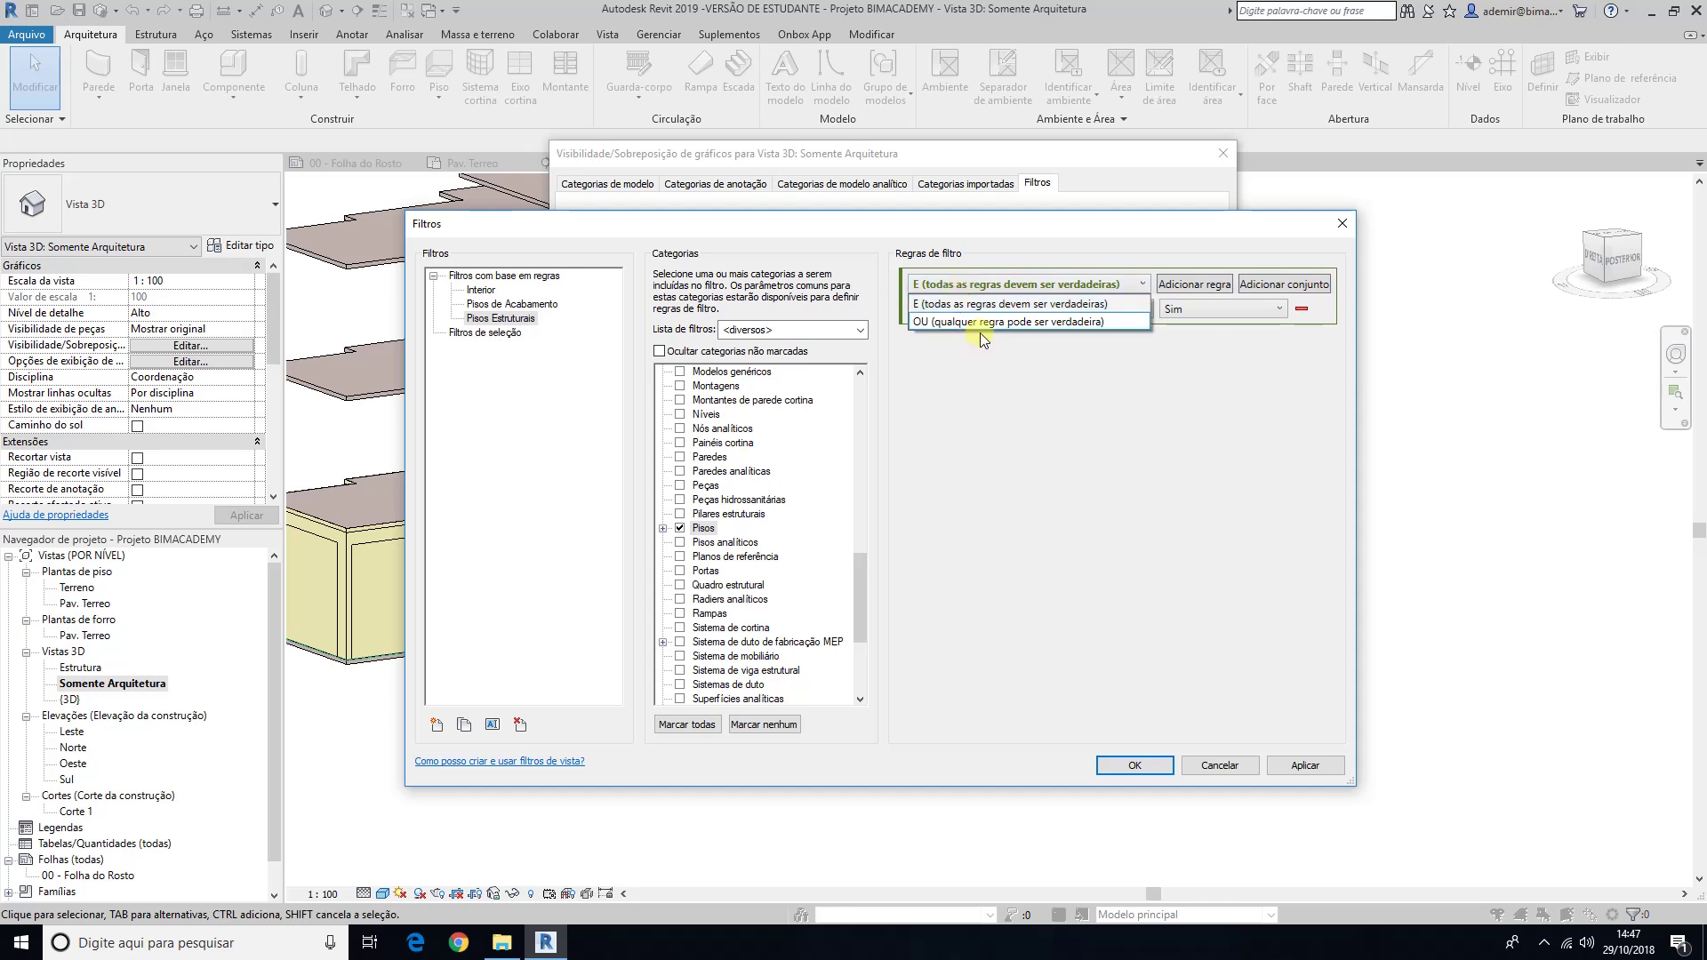
{"action": "left_click", "coordinate": [980, 284]}
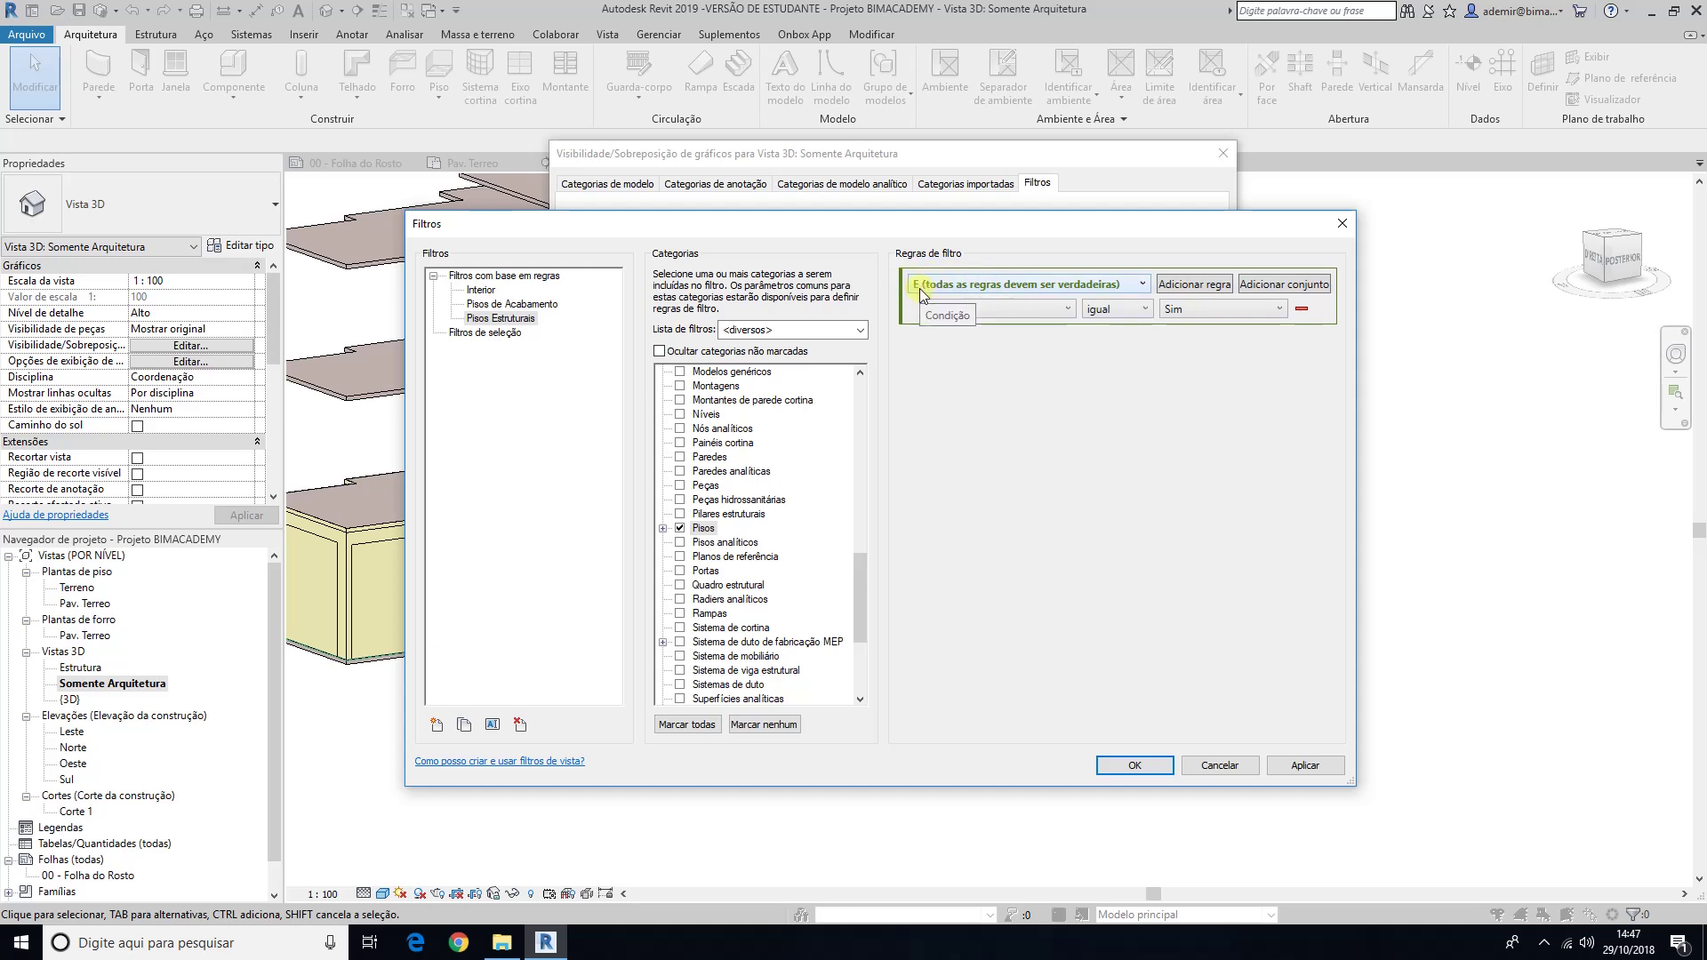
{"action": "left_click", "coordinate": [957, 286]}
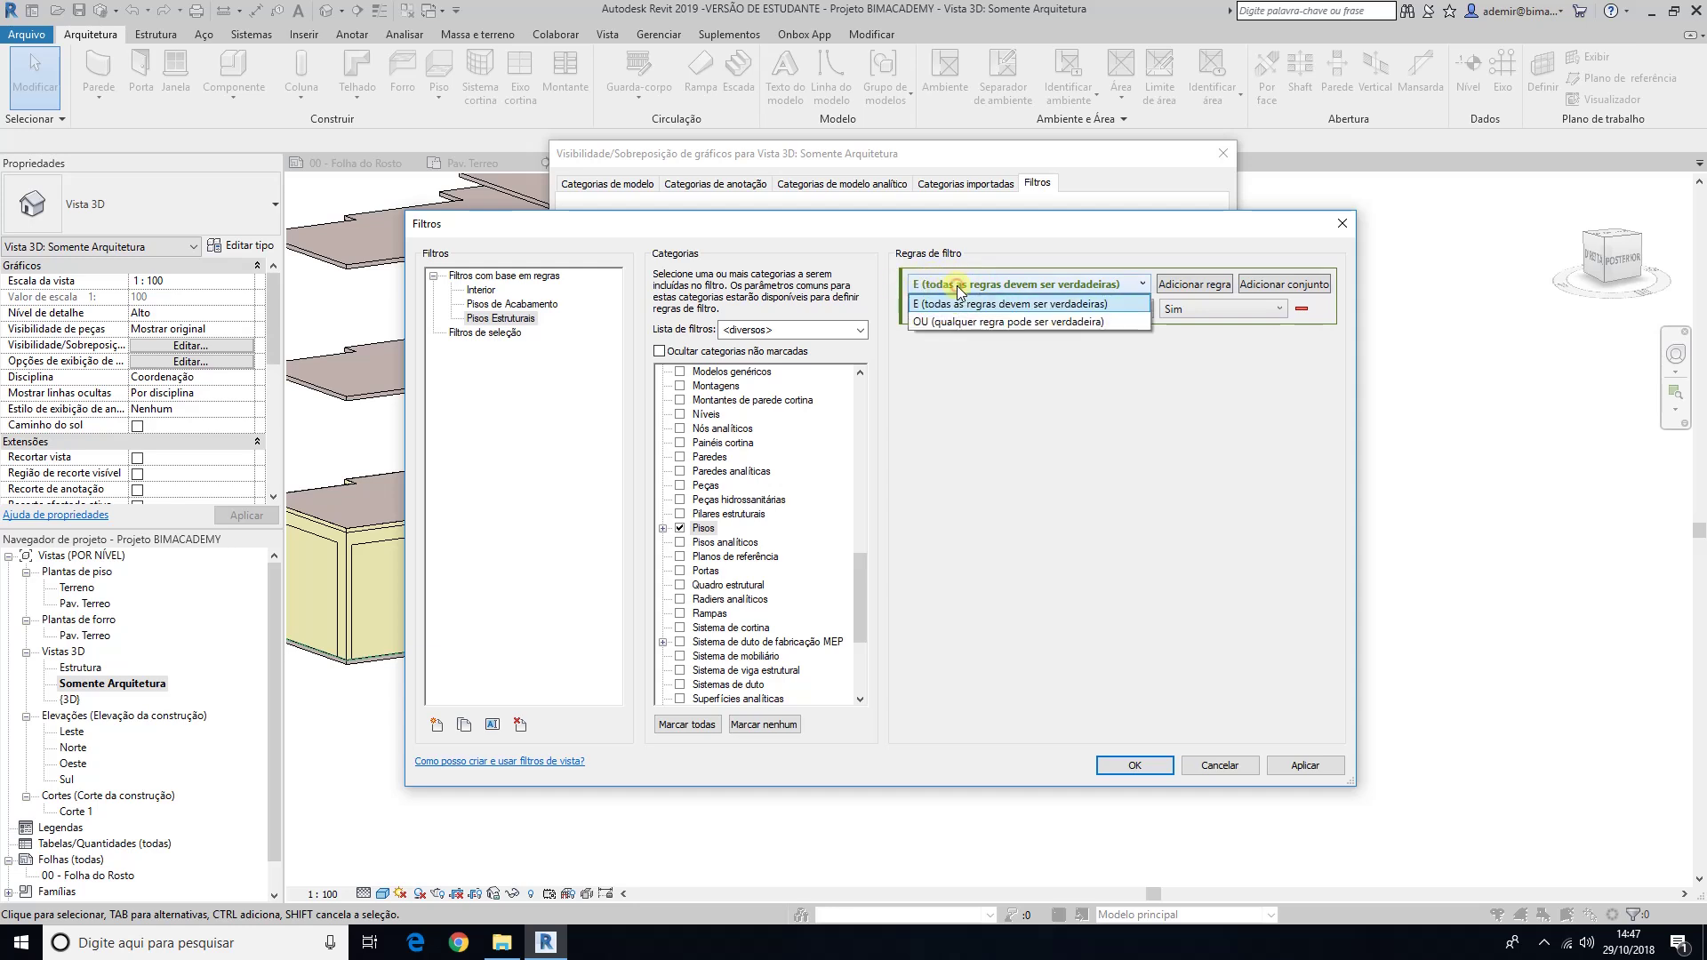
{"action": "left_click", "coordinate": [963, 280]}
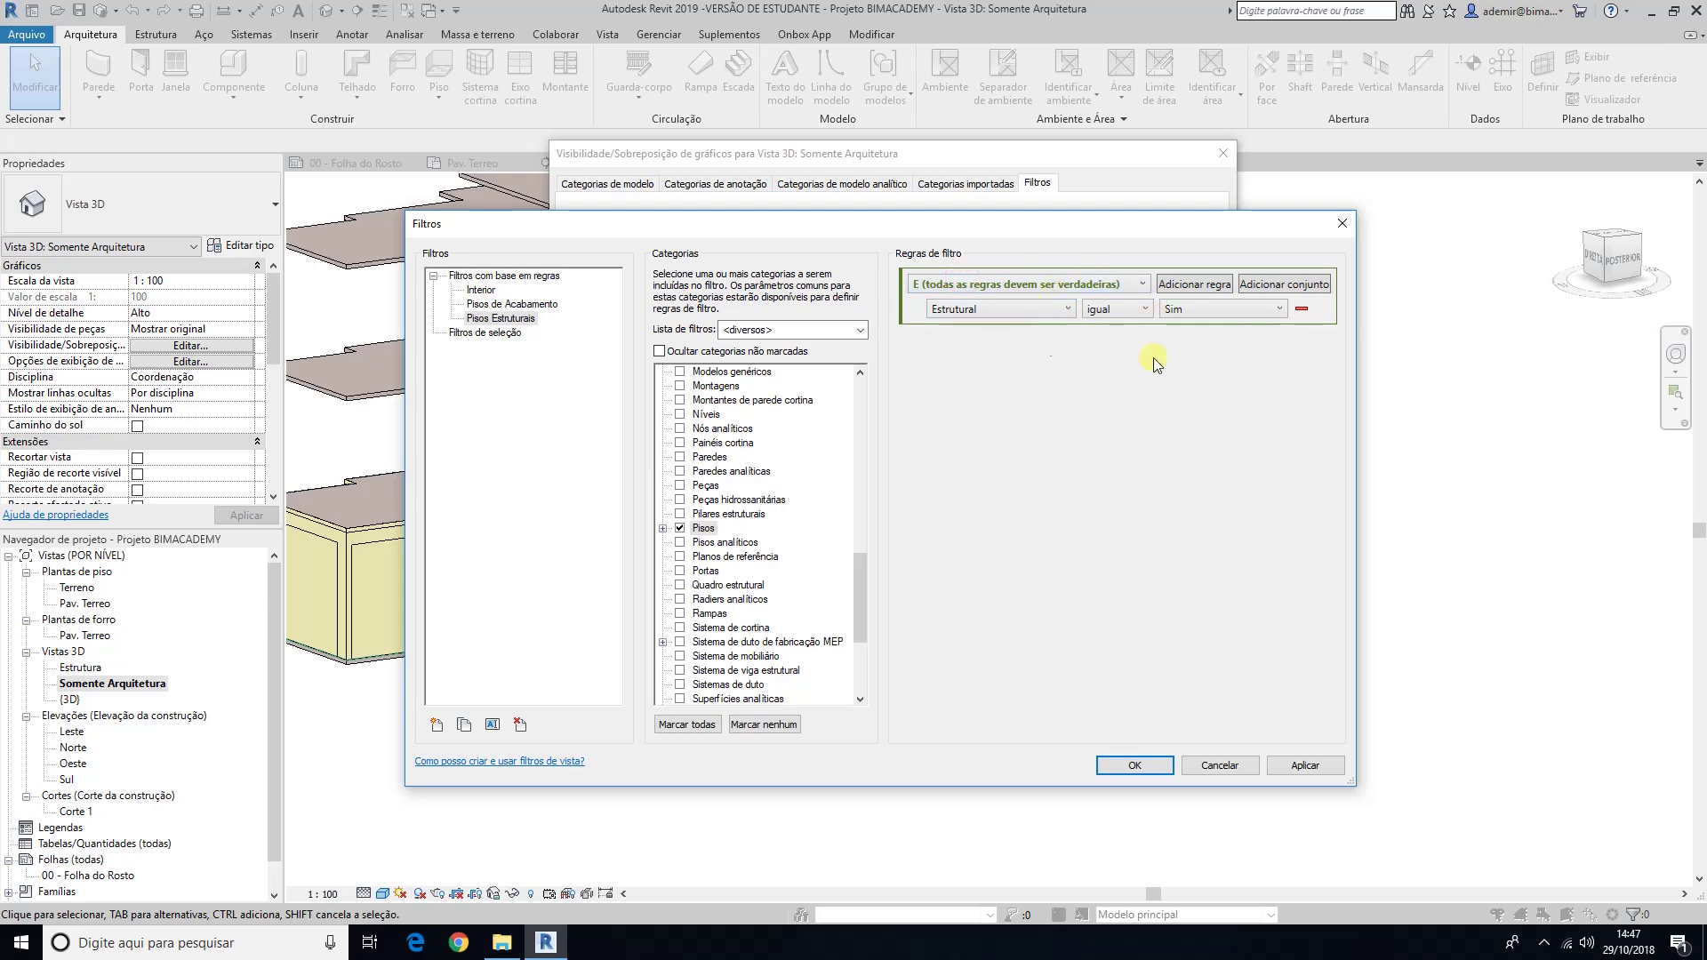
{"action": "left_click", "coordinate": [1137, 765]}
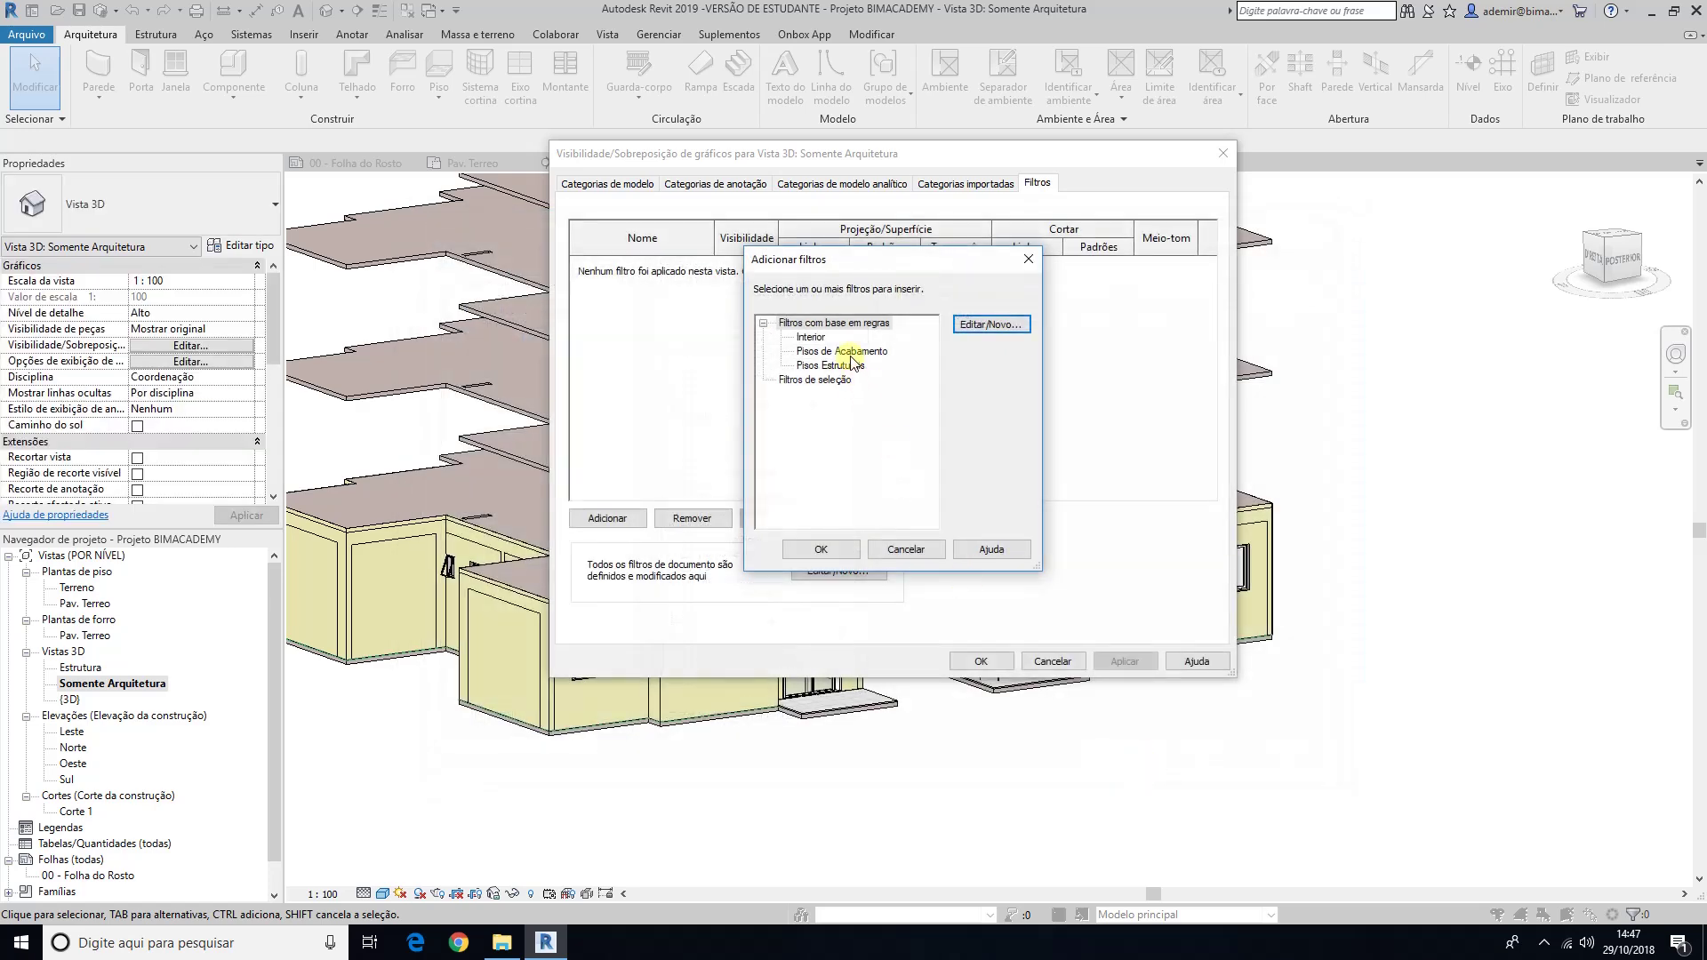
Step: Add the Pisos Estruturais filter to the Somente Arquitetura view and turn off its visibility
{"action": "left_click", "coordinate": [840, 365]}
{"action": "left_click", "coordinate": [825, 548]}
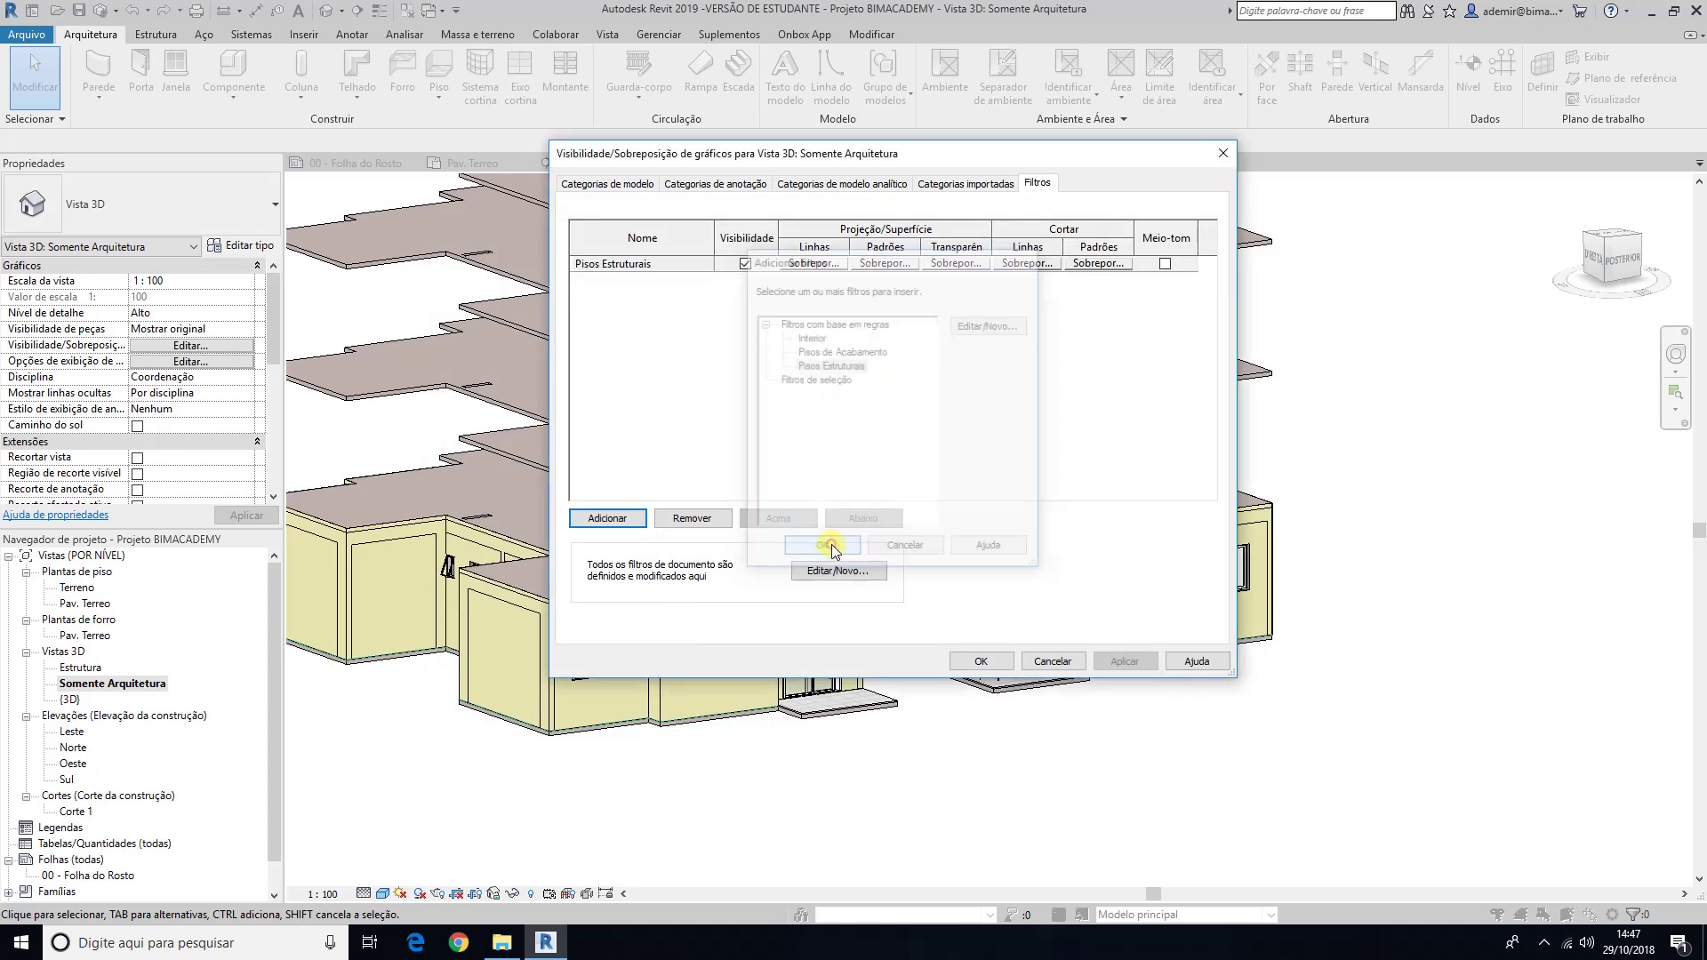
{"action": "left_click", "coordinate": [745, 265]}
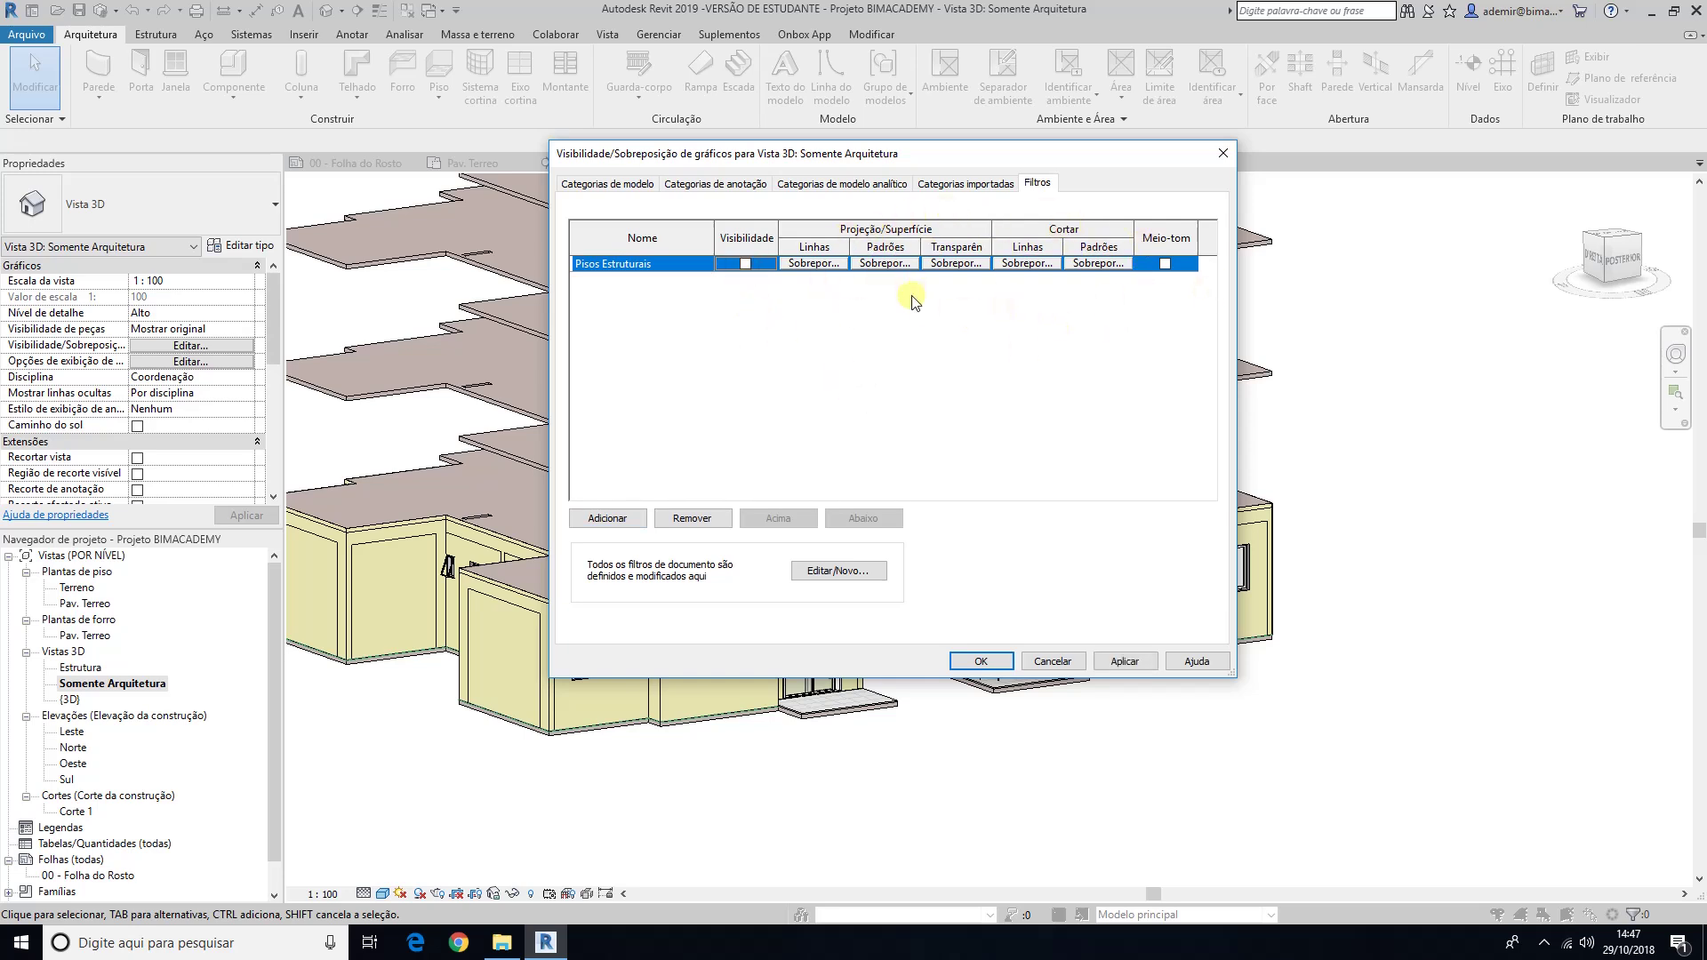
{"action": "left_click", "coordinate": [747, 261]}
{"action": "left_click", "coordinate": [986, 663]}
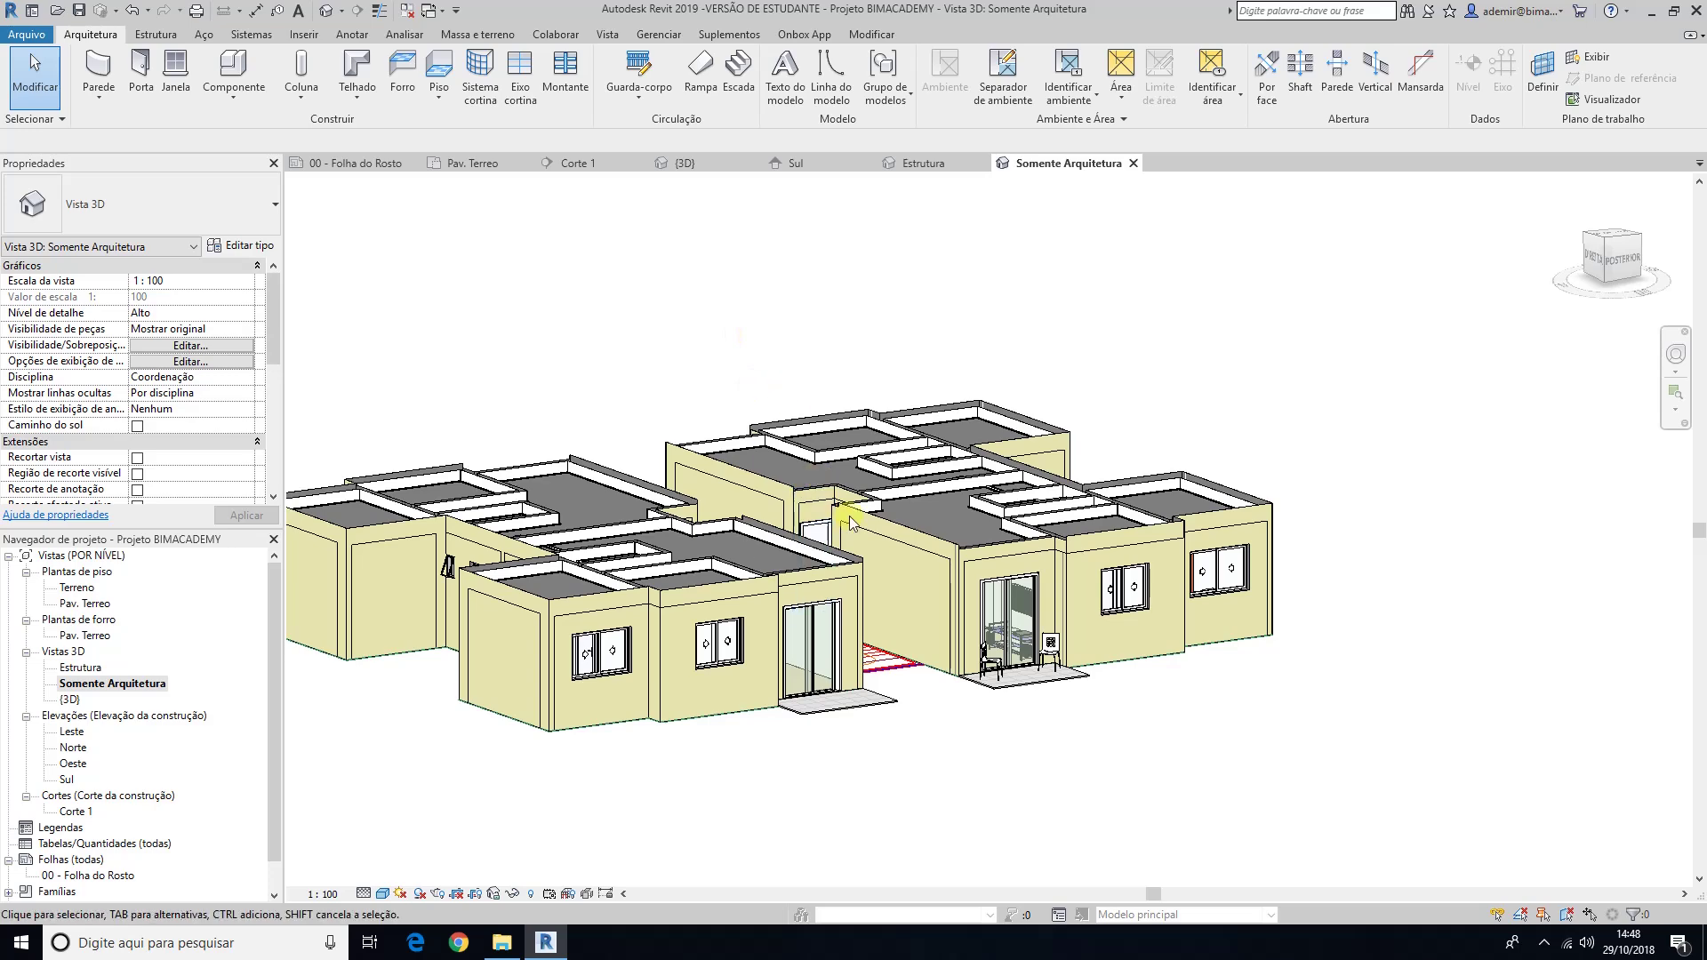
Step: Orient the 3D view to Posterior and select all visible elements of the ground-floor building
{"action": "scroll", "coordinate": [849, 522], "scroll_direction": "down", "scroll_amount": 2}
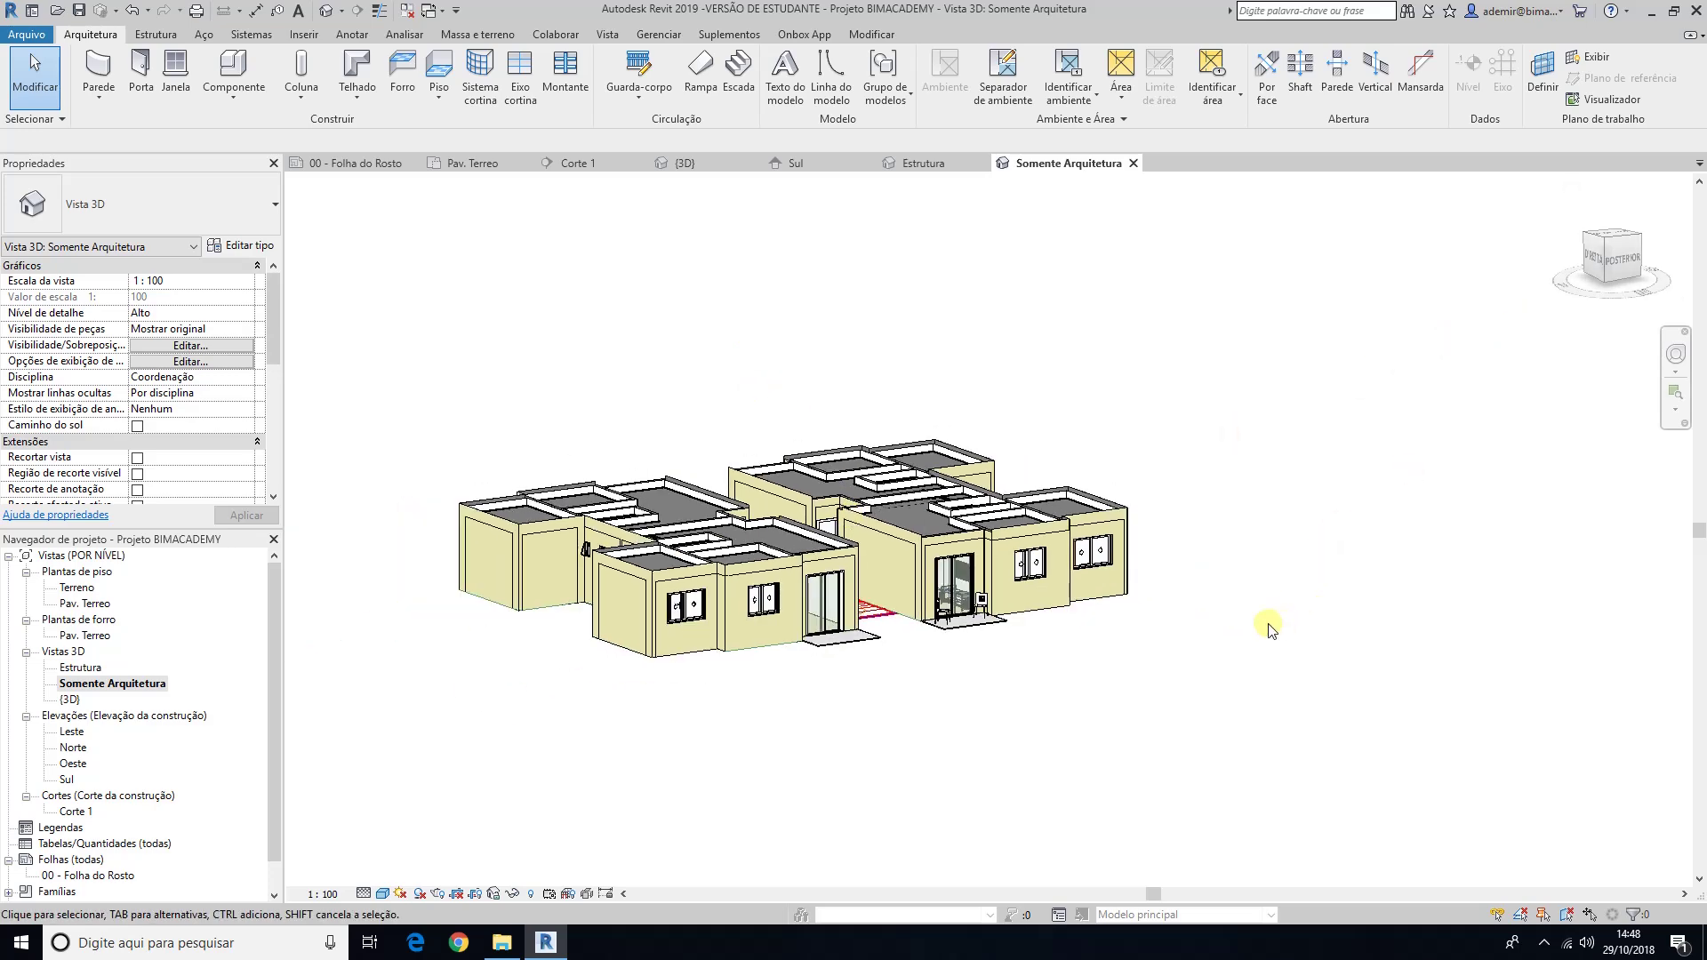
{"action": "left_click", "coordinate": [1618, 267]}
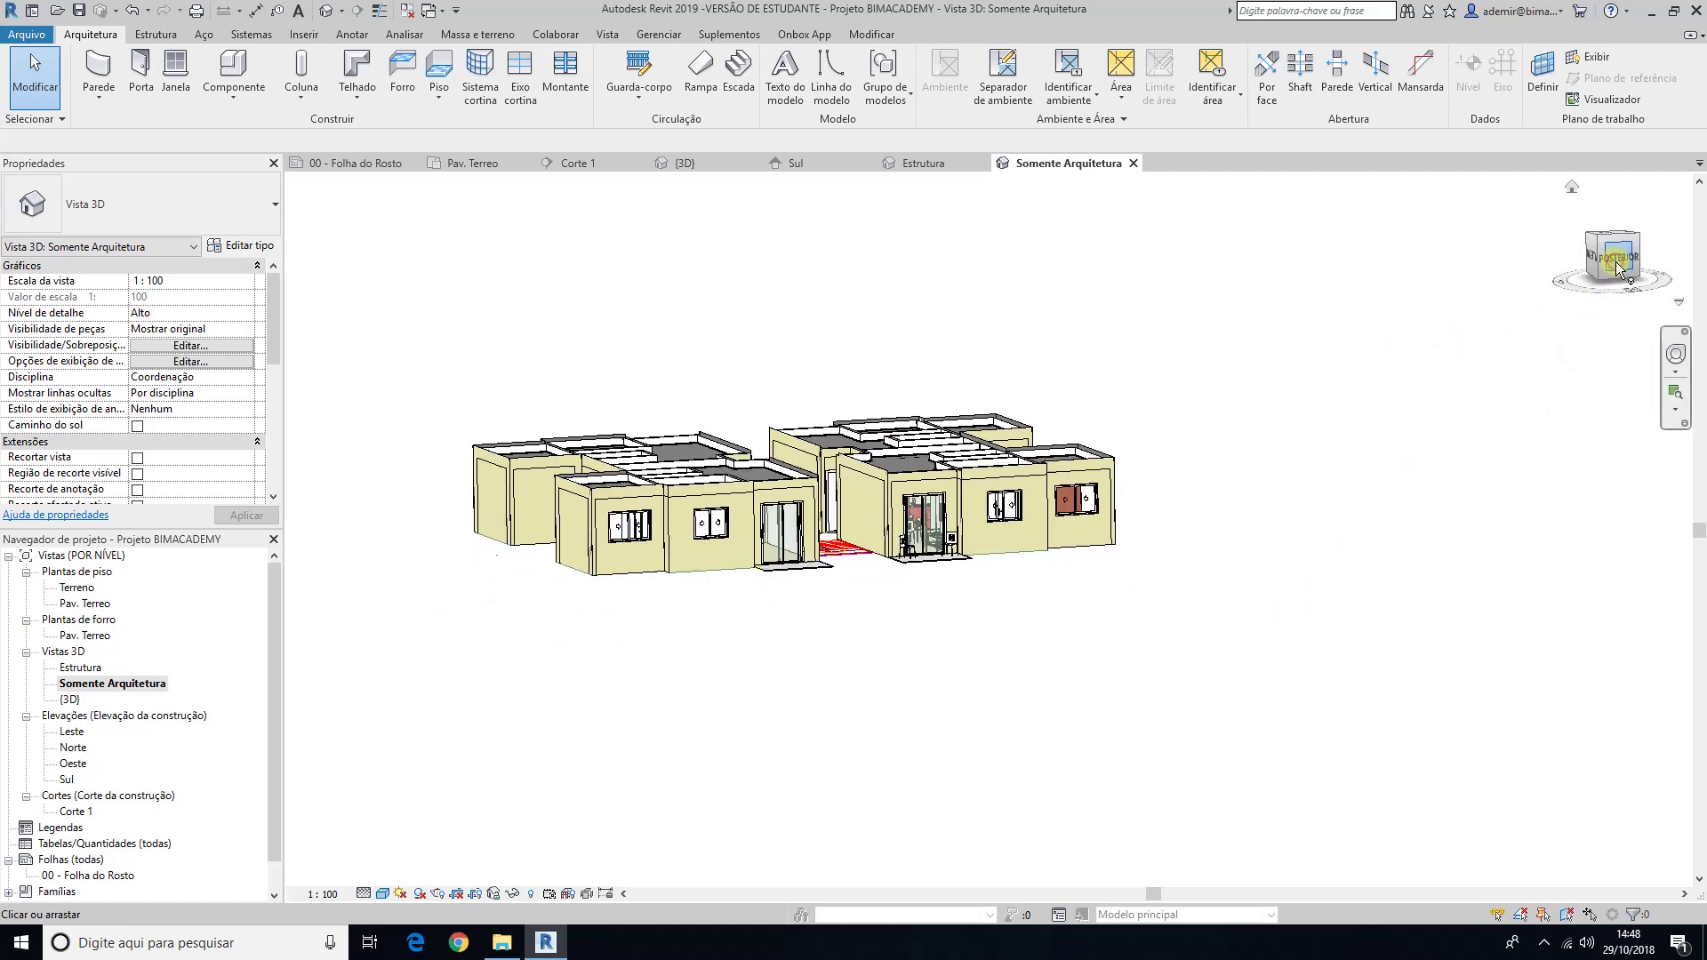
{"action": "middle_click_drag", "start_coordinate": [1144, 526], "coordinate": [1103, 649]}
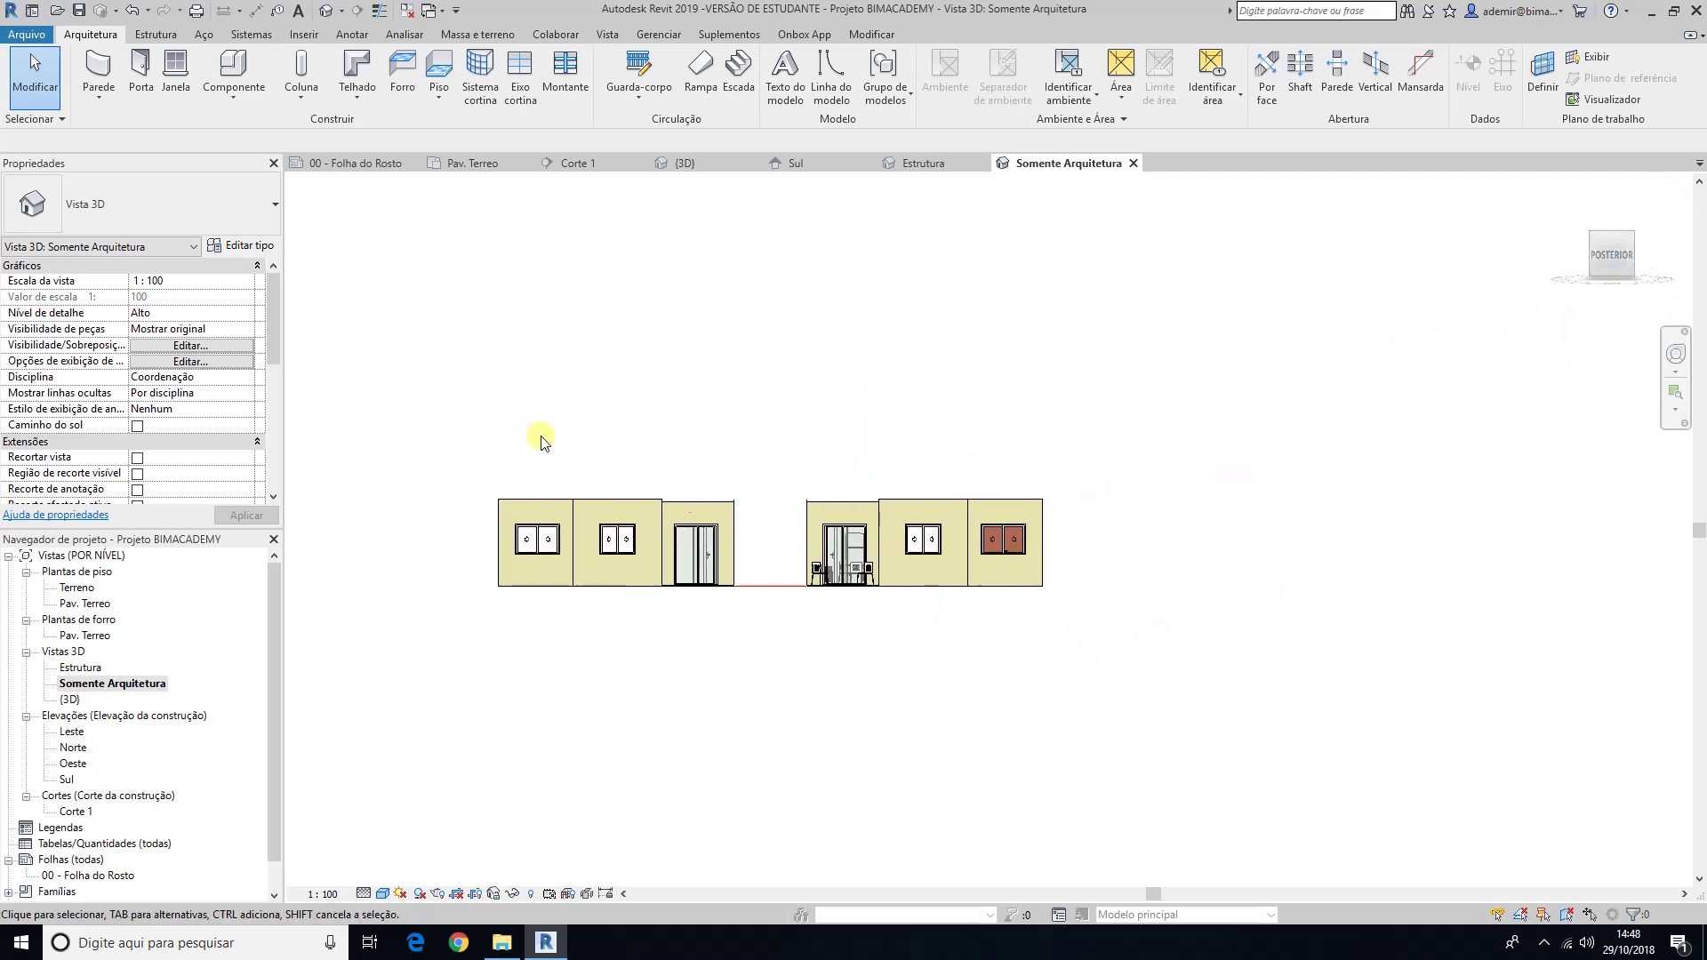
{"action": "left_click_drag", "start_coordinate": [346, 378], "coordinate": [1091, 678]}
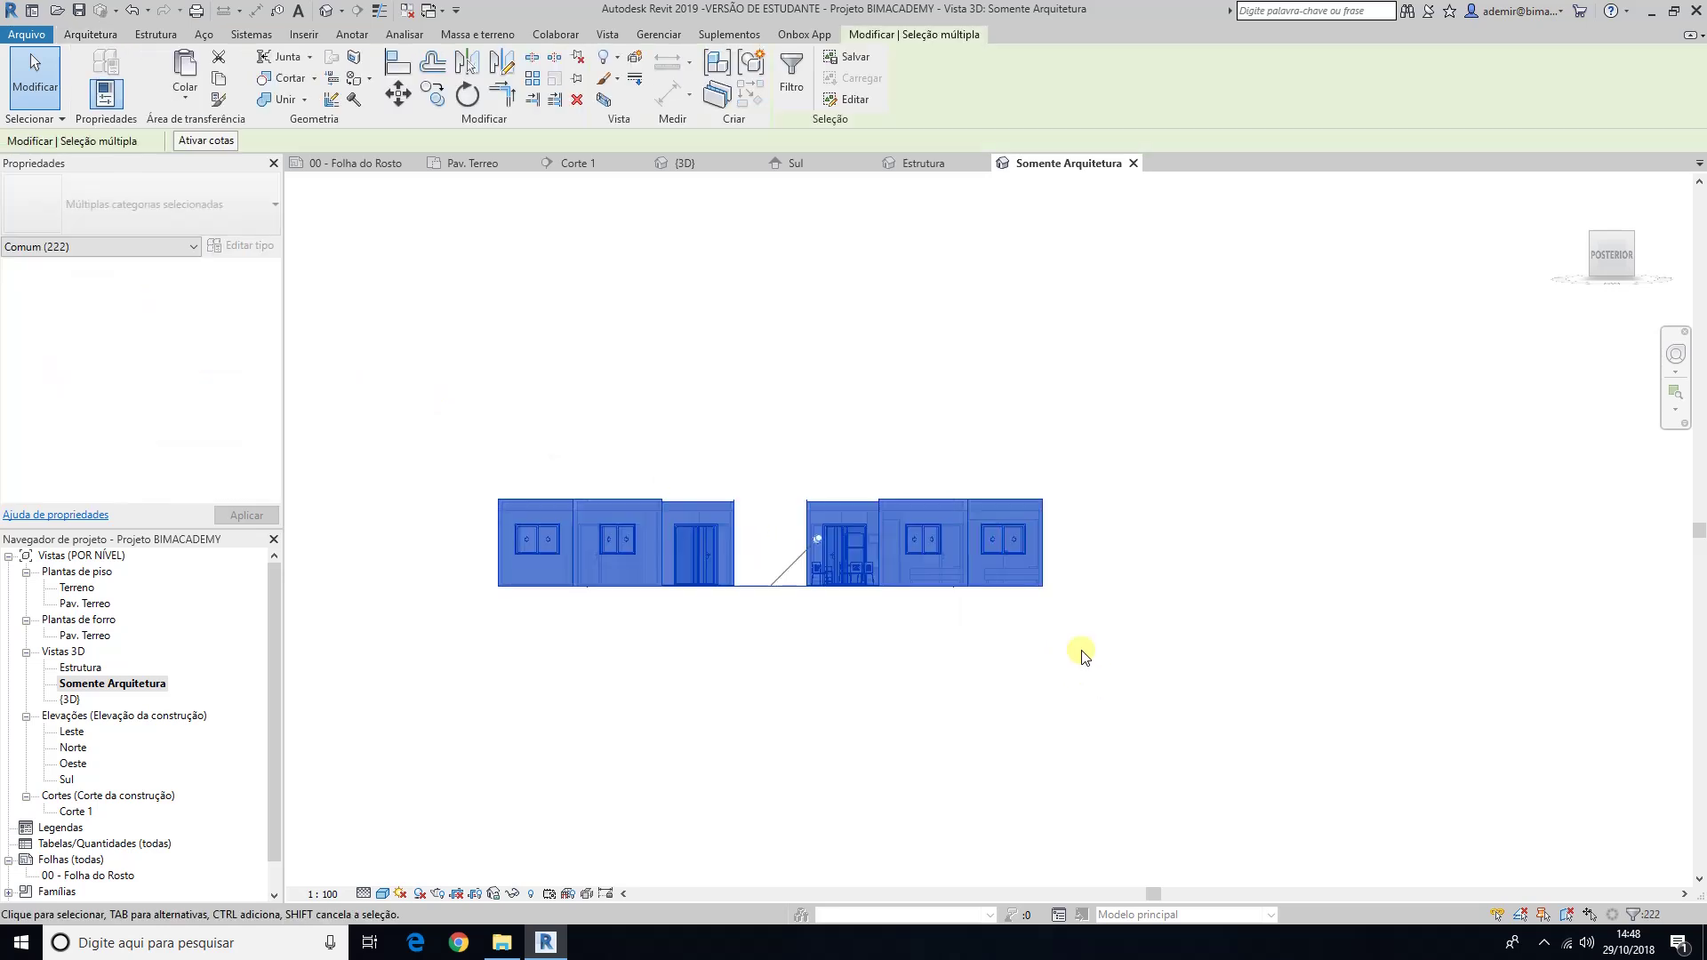
Step: Filter the selection down to the Forros, Janelas, Paredes, Pisos and Portas categories
{"action": "left_click", "coordinate": [790, 82]}
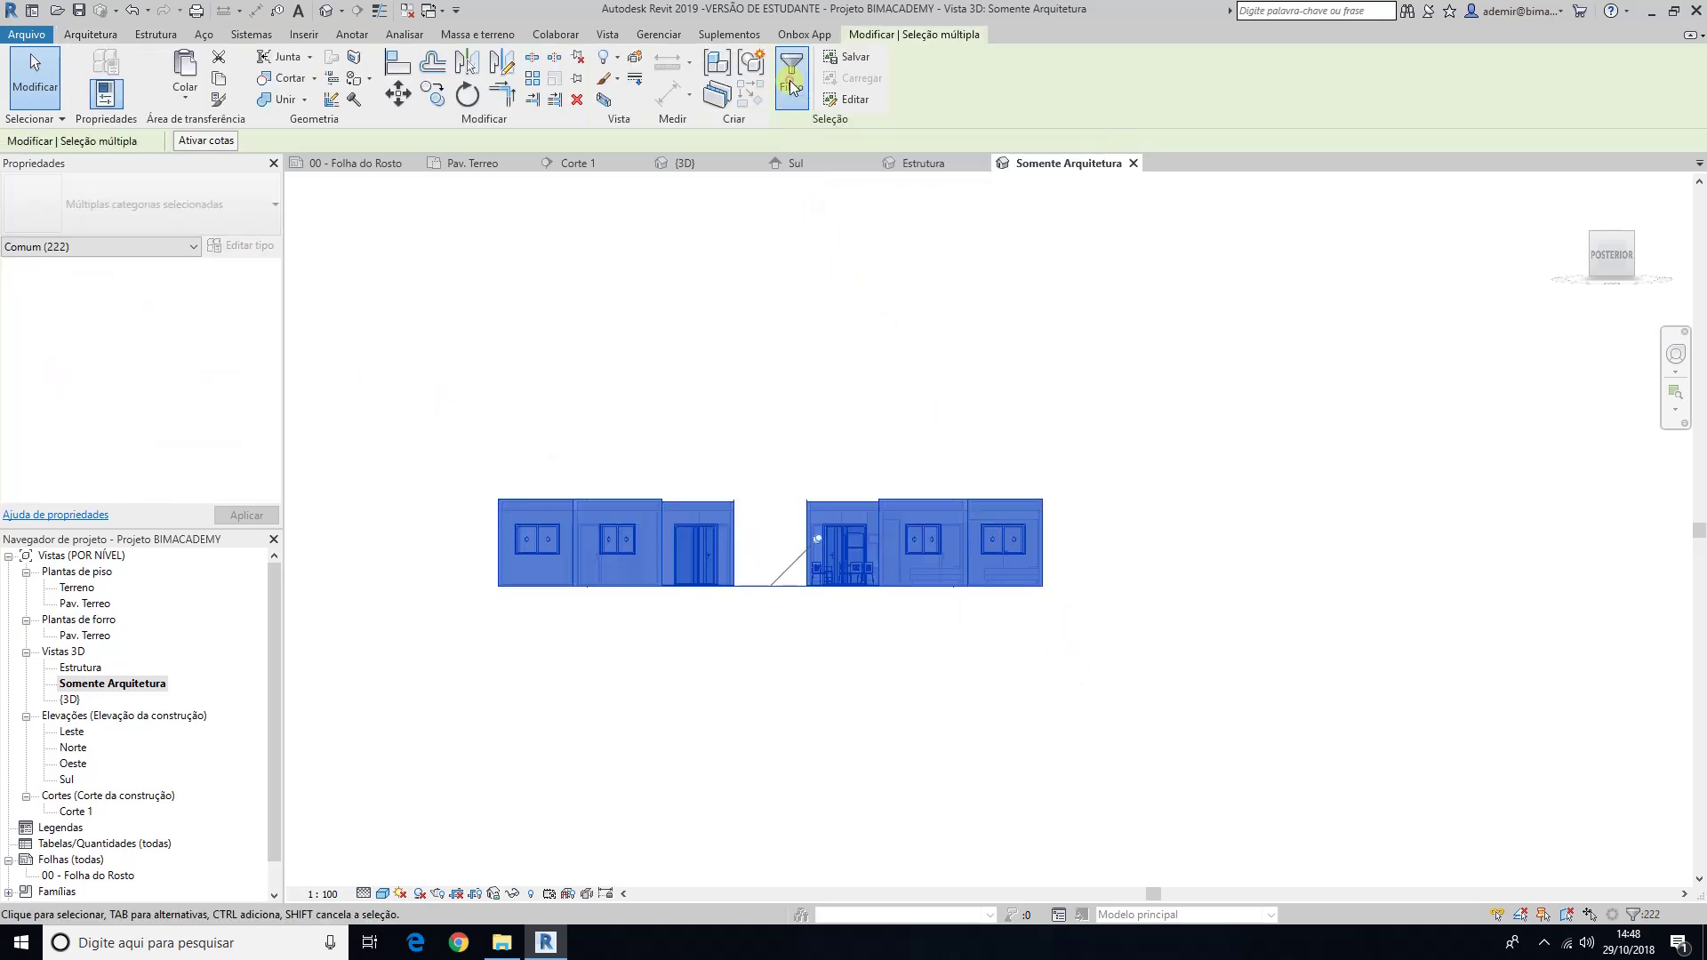
{"action": "left_click", "coordinate": [968, 384]}
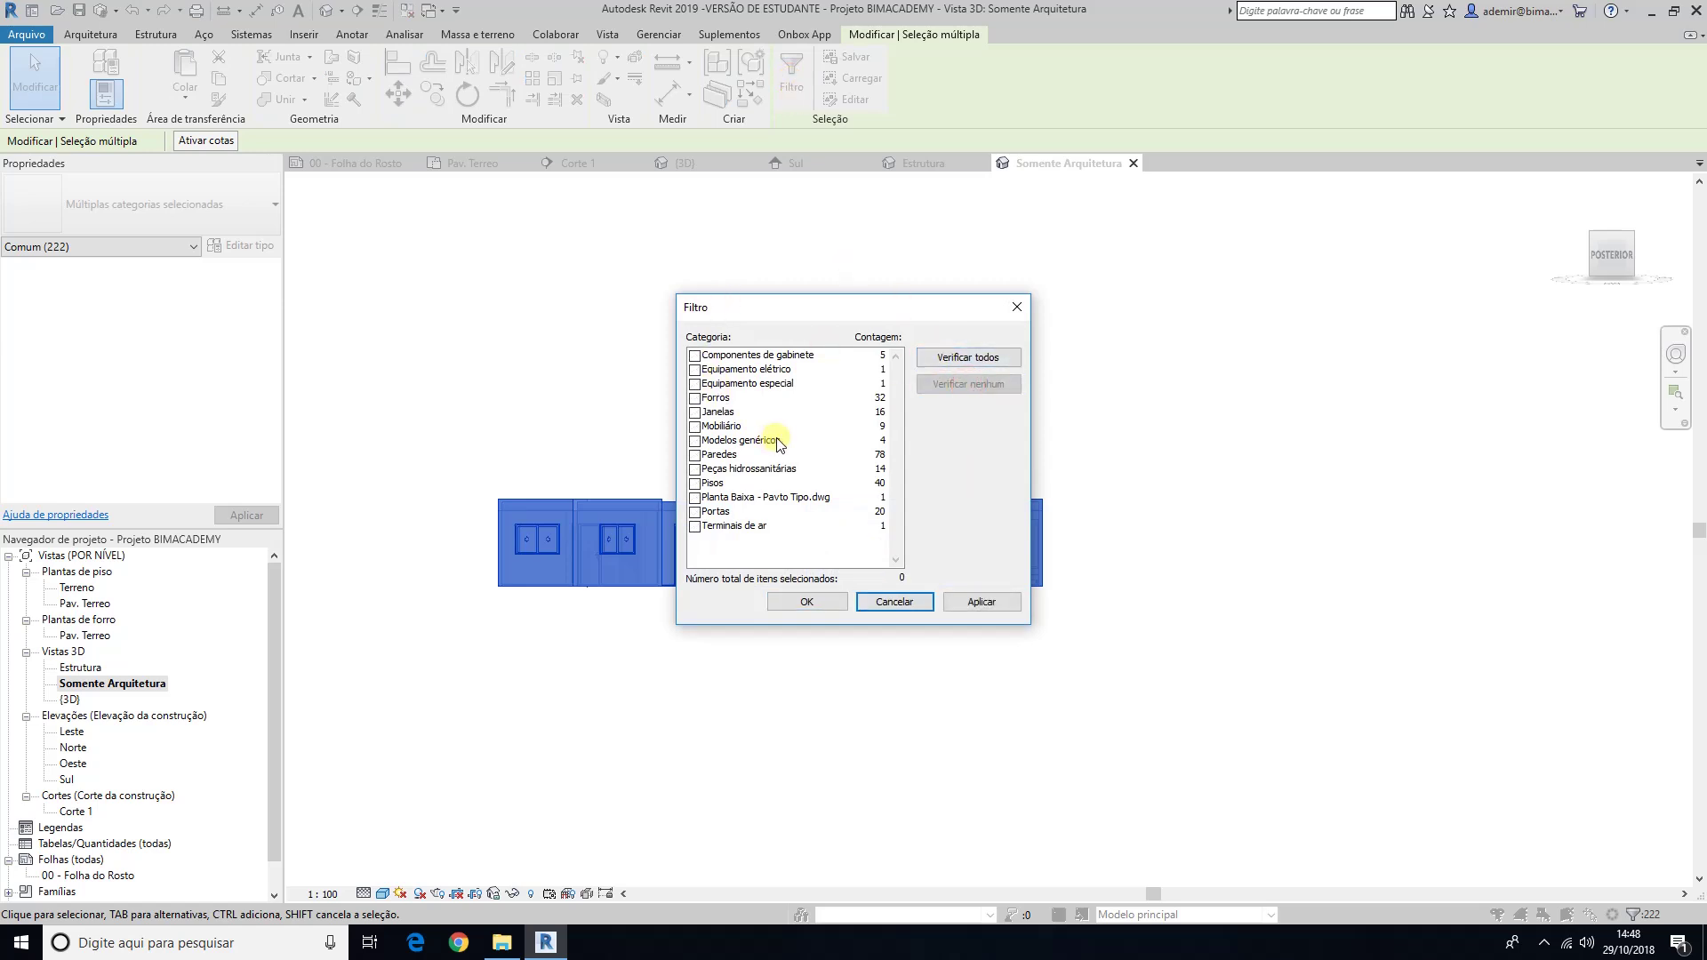
{"action": "left_click", "coordinate": [695, 398]}
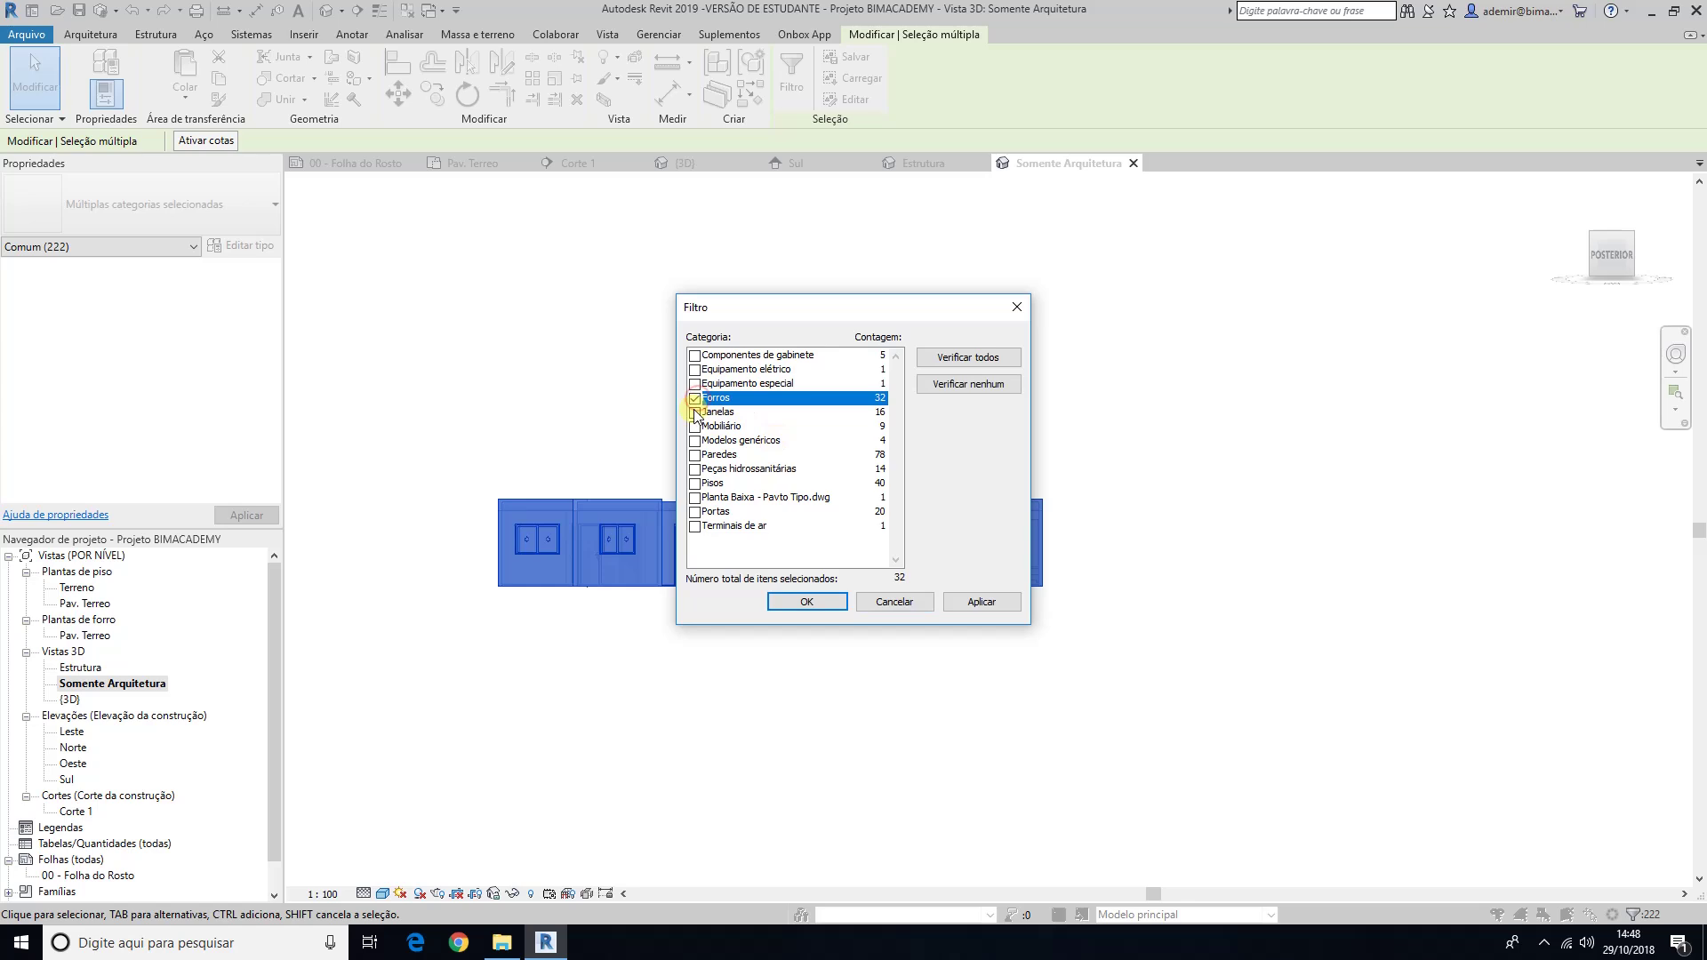
{"action": "left_click", "coordinate": [695, 412]}
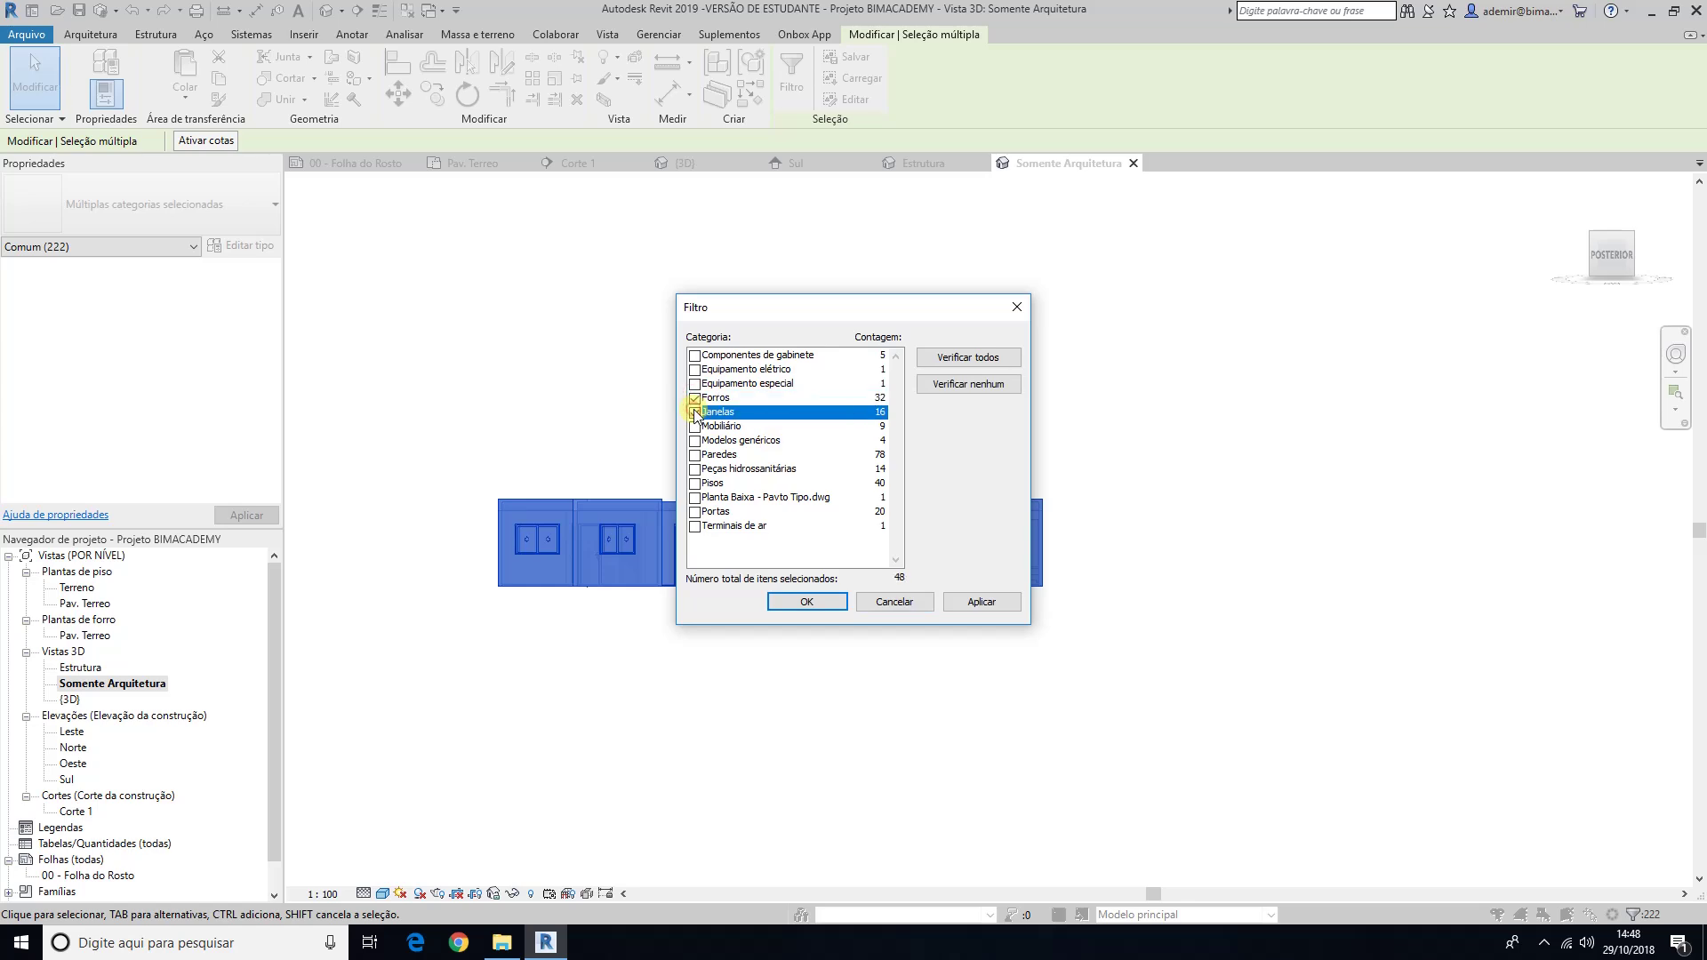
{"action": "left_click", "coordinate": [695, 455]}
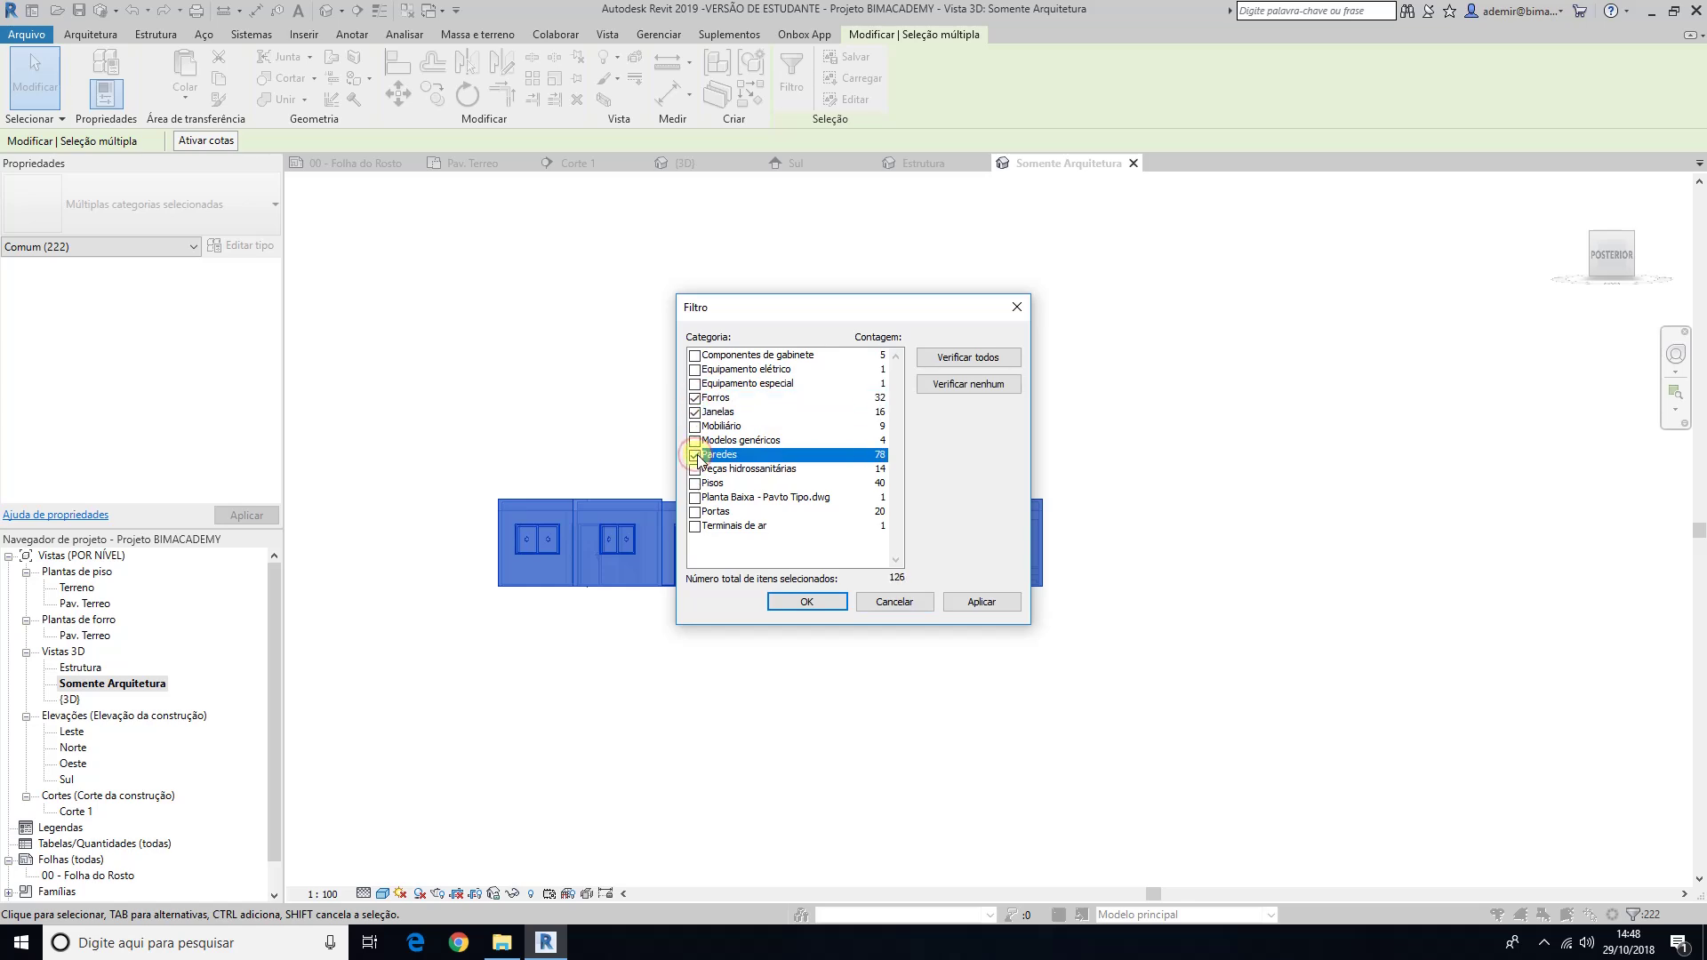
{"action": "left_click", "coordinate": [695, 484]}
{"action": "left_click", "coordinate": [695, 512]}
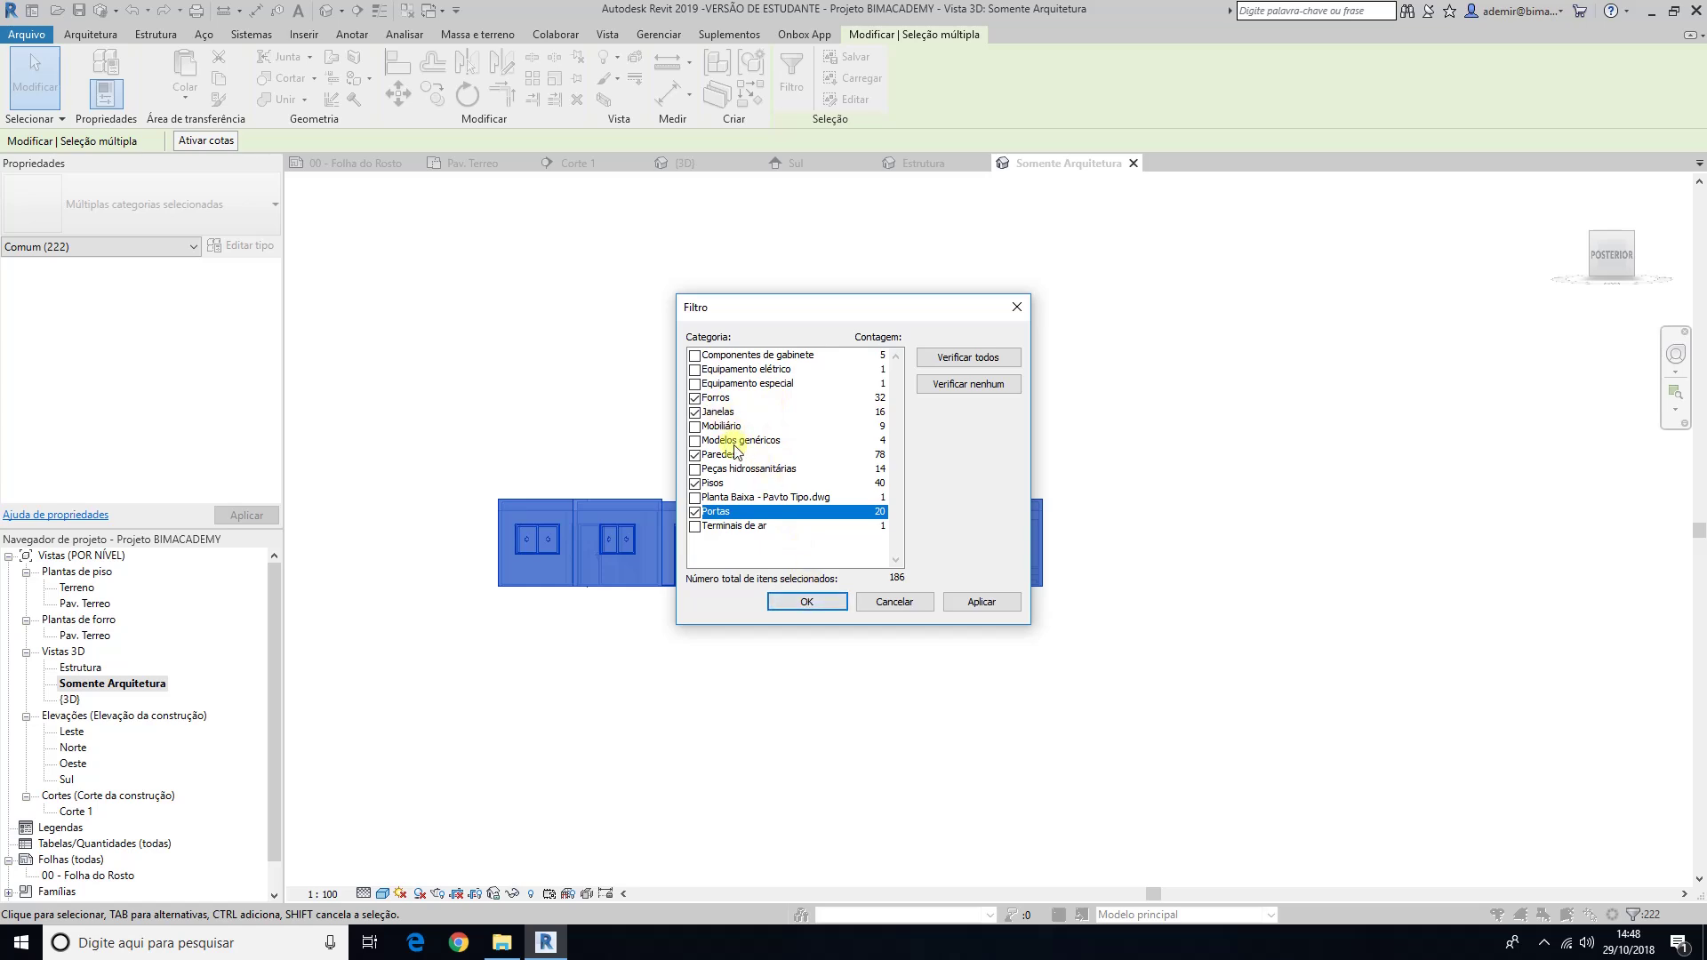
{"action": "left_click", "coordinate": [791, 602]}
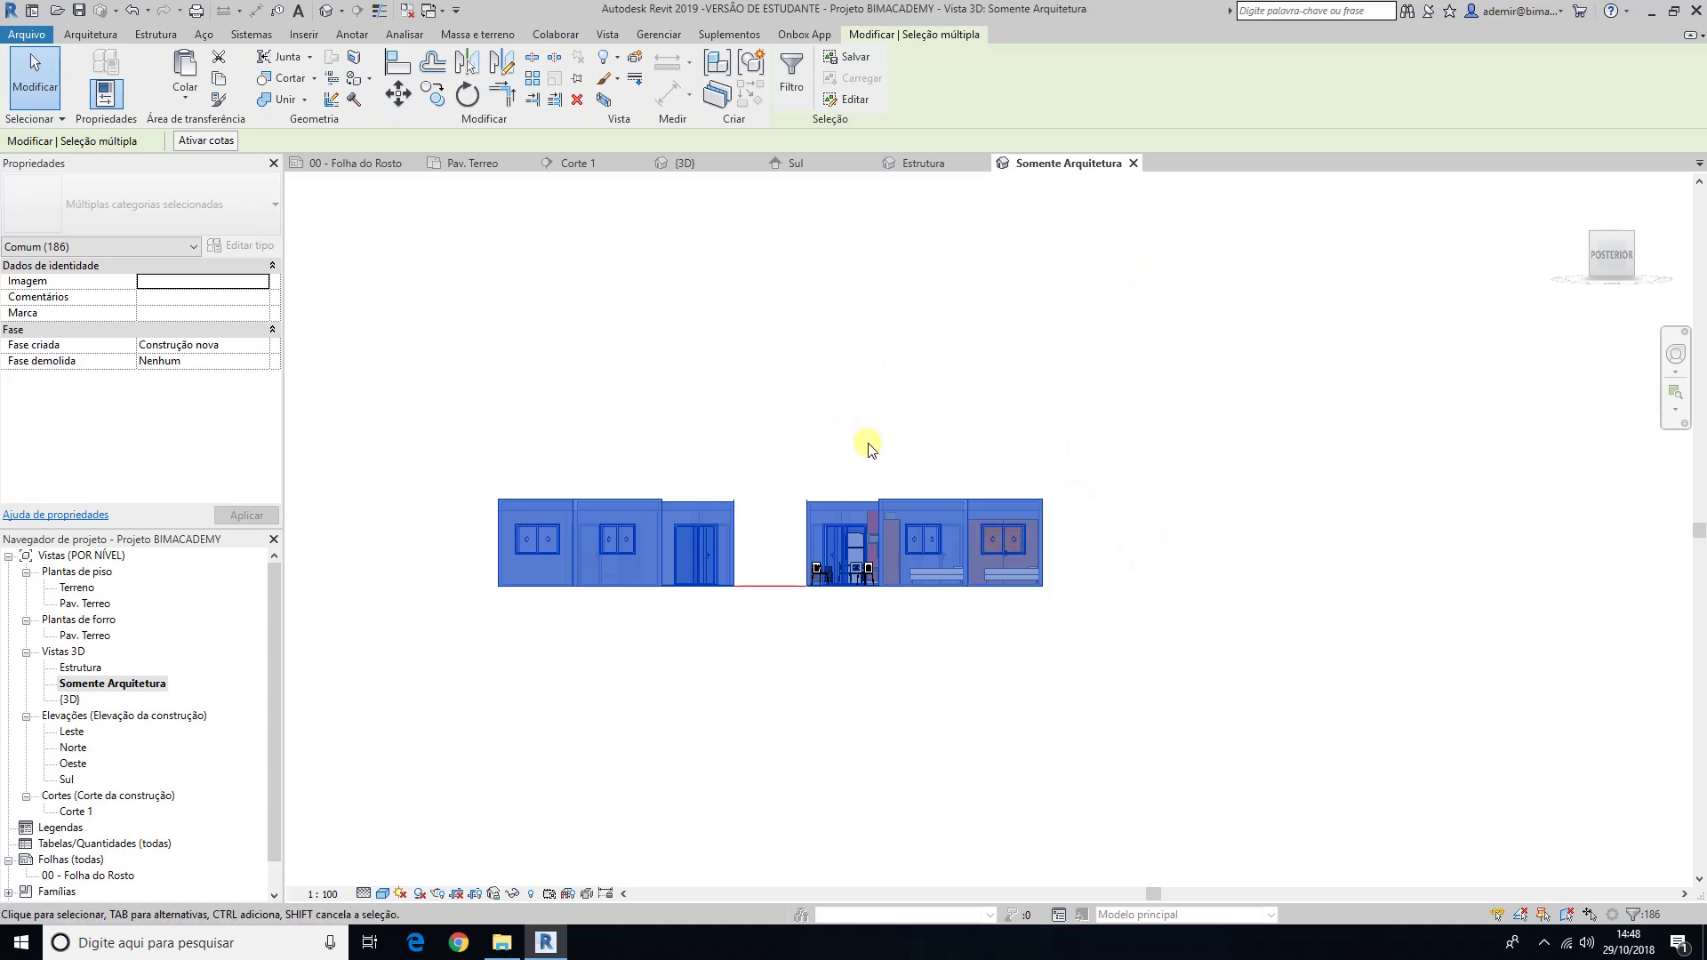
Step: Copy the selected elements and paste them aligned to levels Pav. 1, Pav. 2 and Pav. 3, leaving nothing selected
{"action": "left_click", "coordinate": [220, 87]}
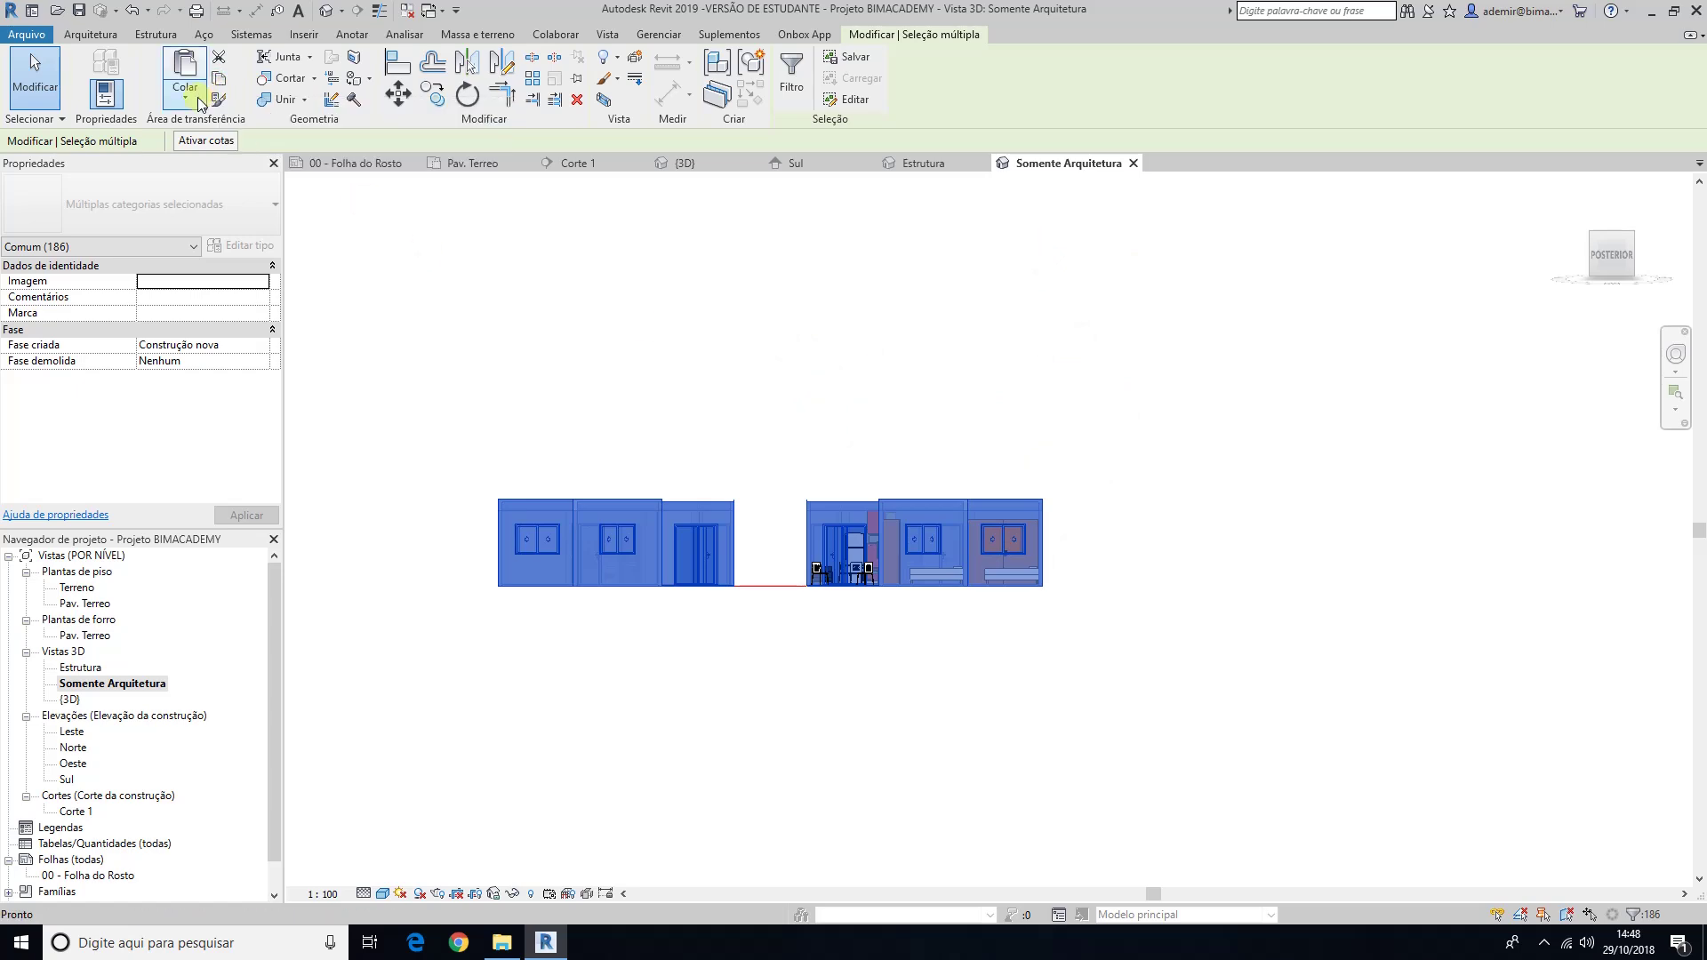
{"action": "left_click", "coordinate": [185, 89]}
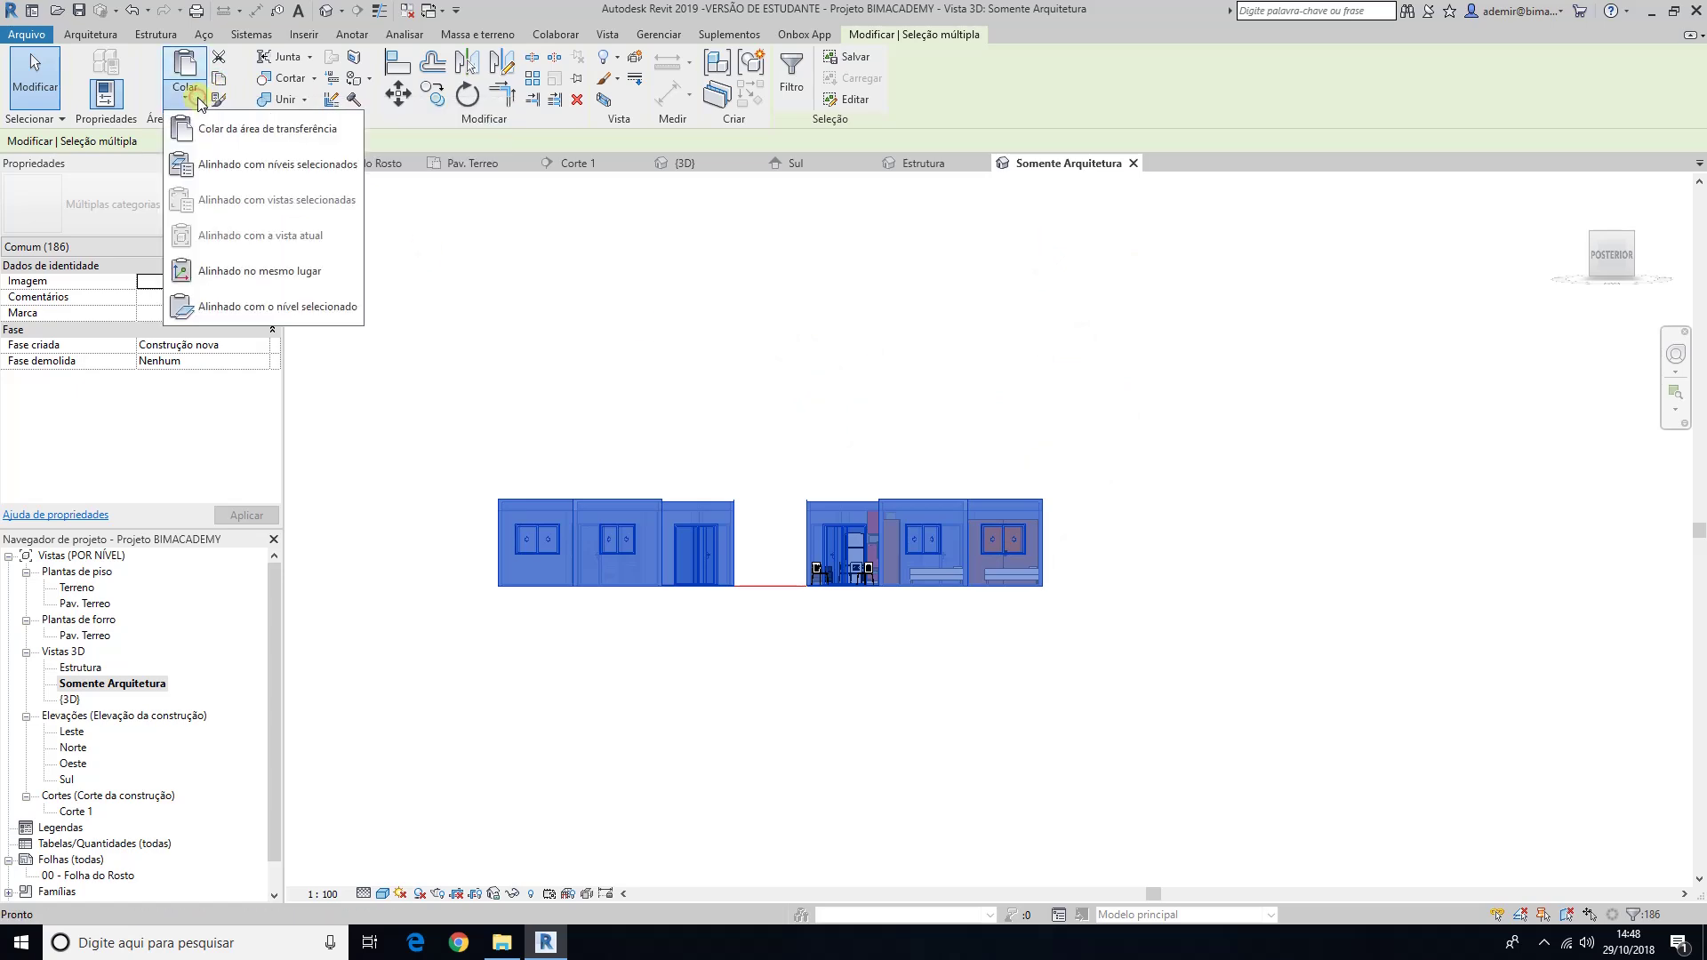
{"action": "left_click", "coordinate": [242, 166]}
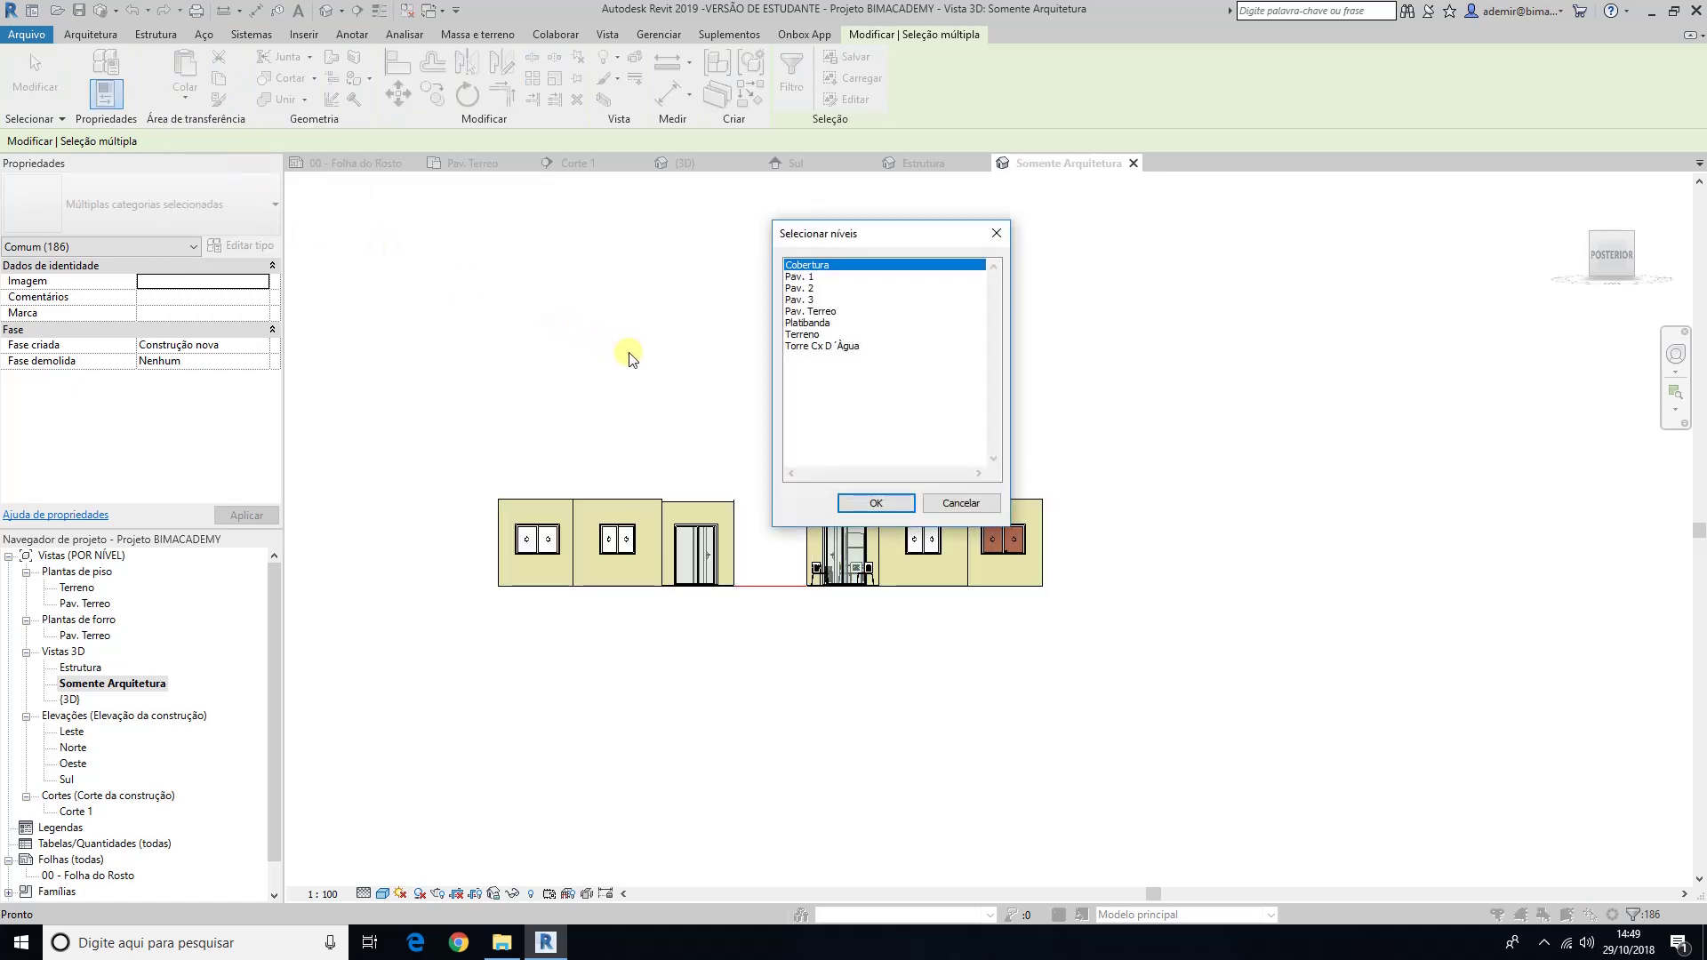
{"action": "left_click", "coordinate": [810, 278]}
{"action": "left_click", "coordinate": [841, 289], "text": "shift"}
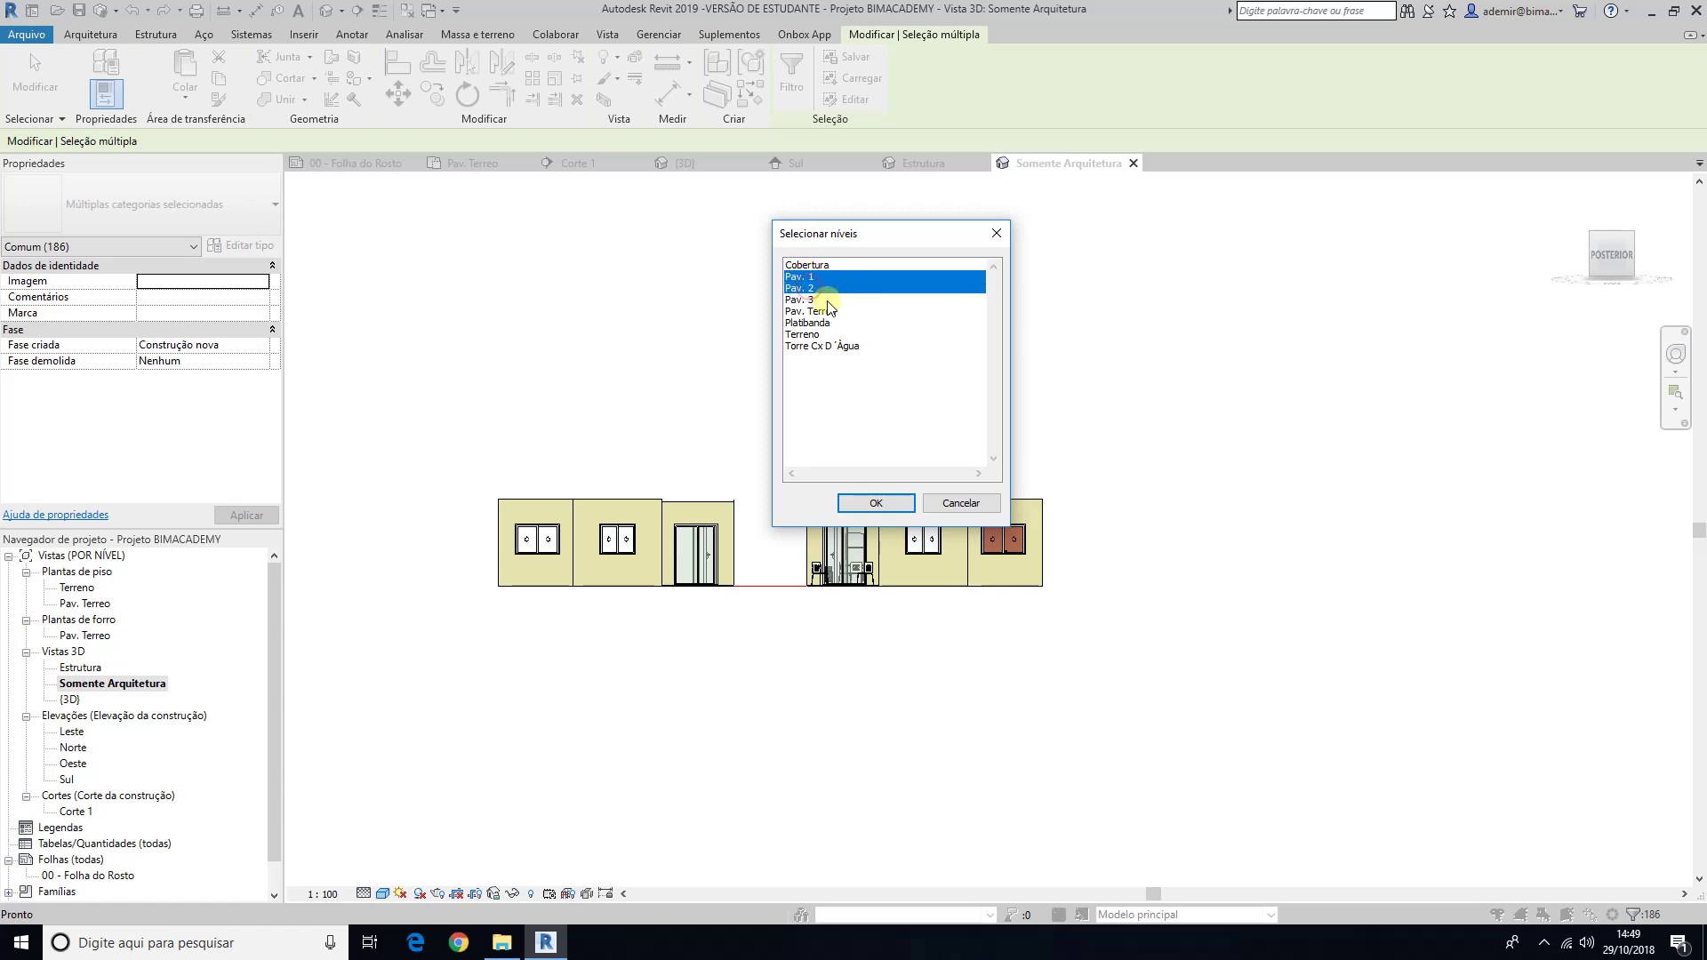
{"action": "left_click", "coordinate": [827, 301], "text": "shift"}
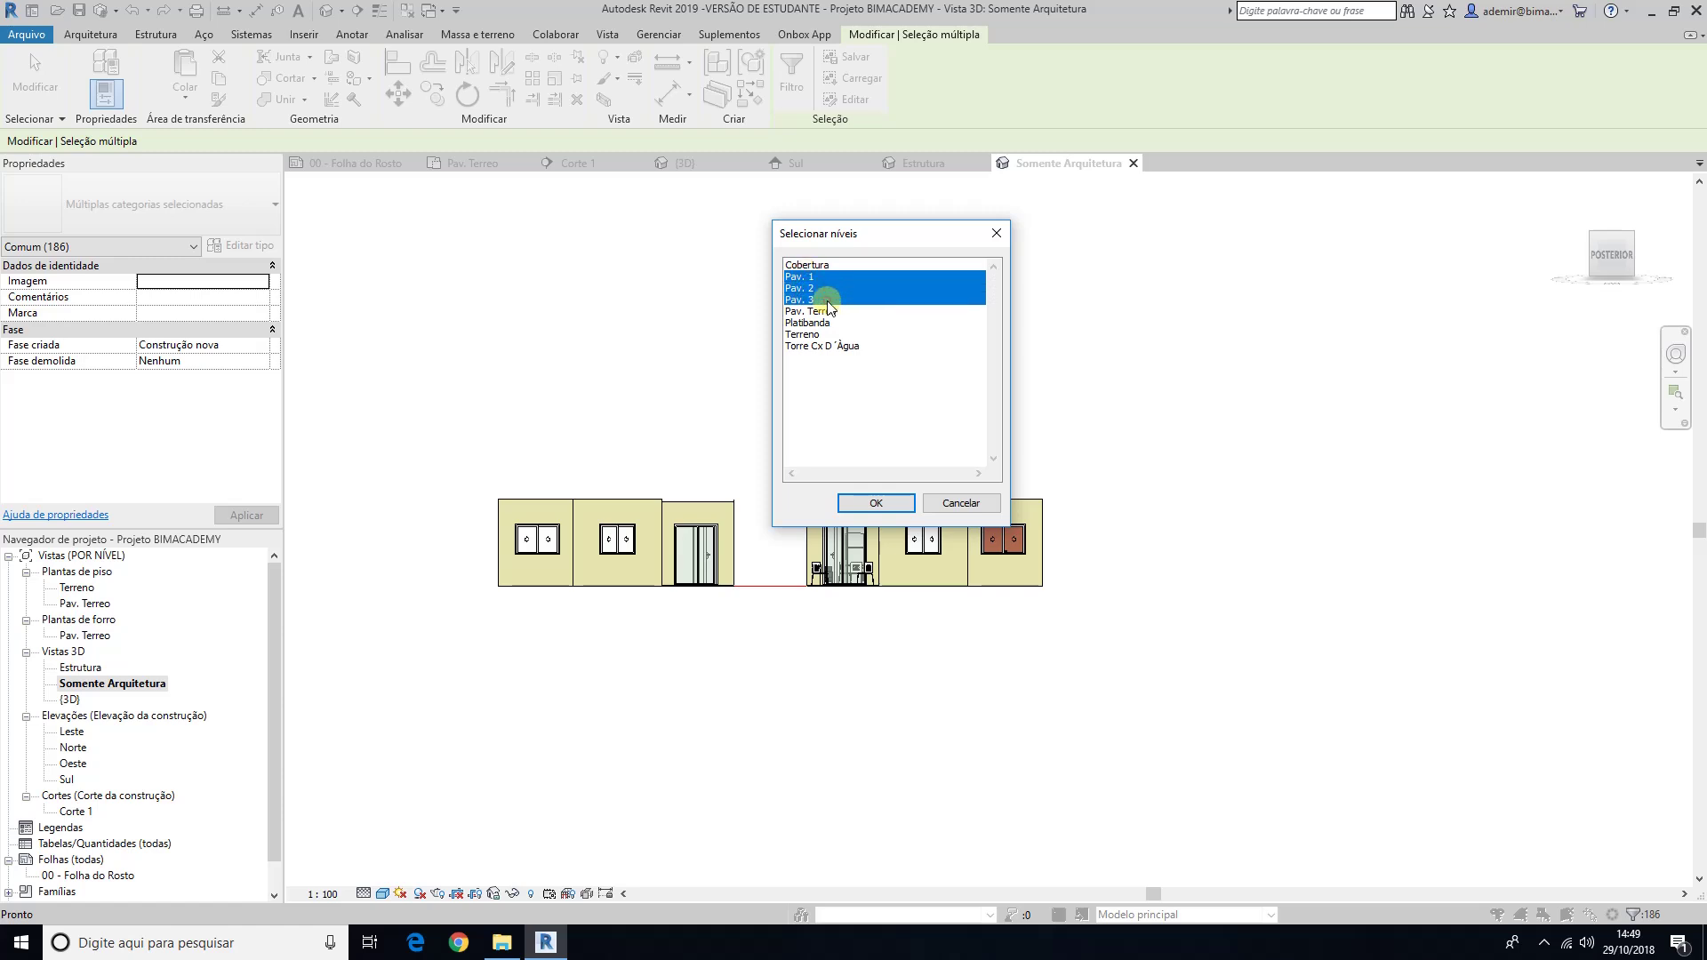
{"action": "left_click", "coordinate": [877, 503]}
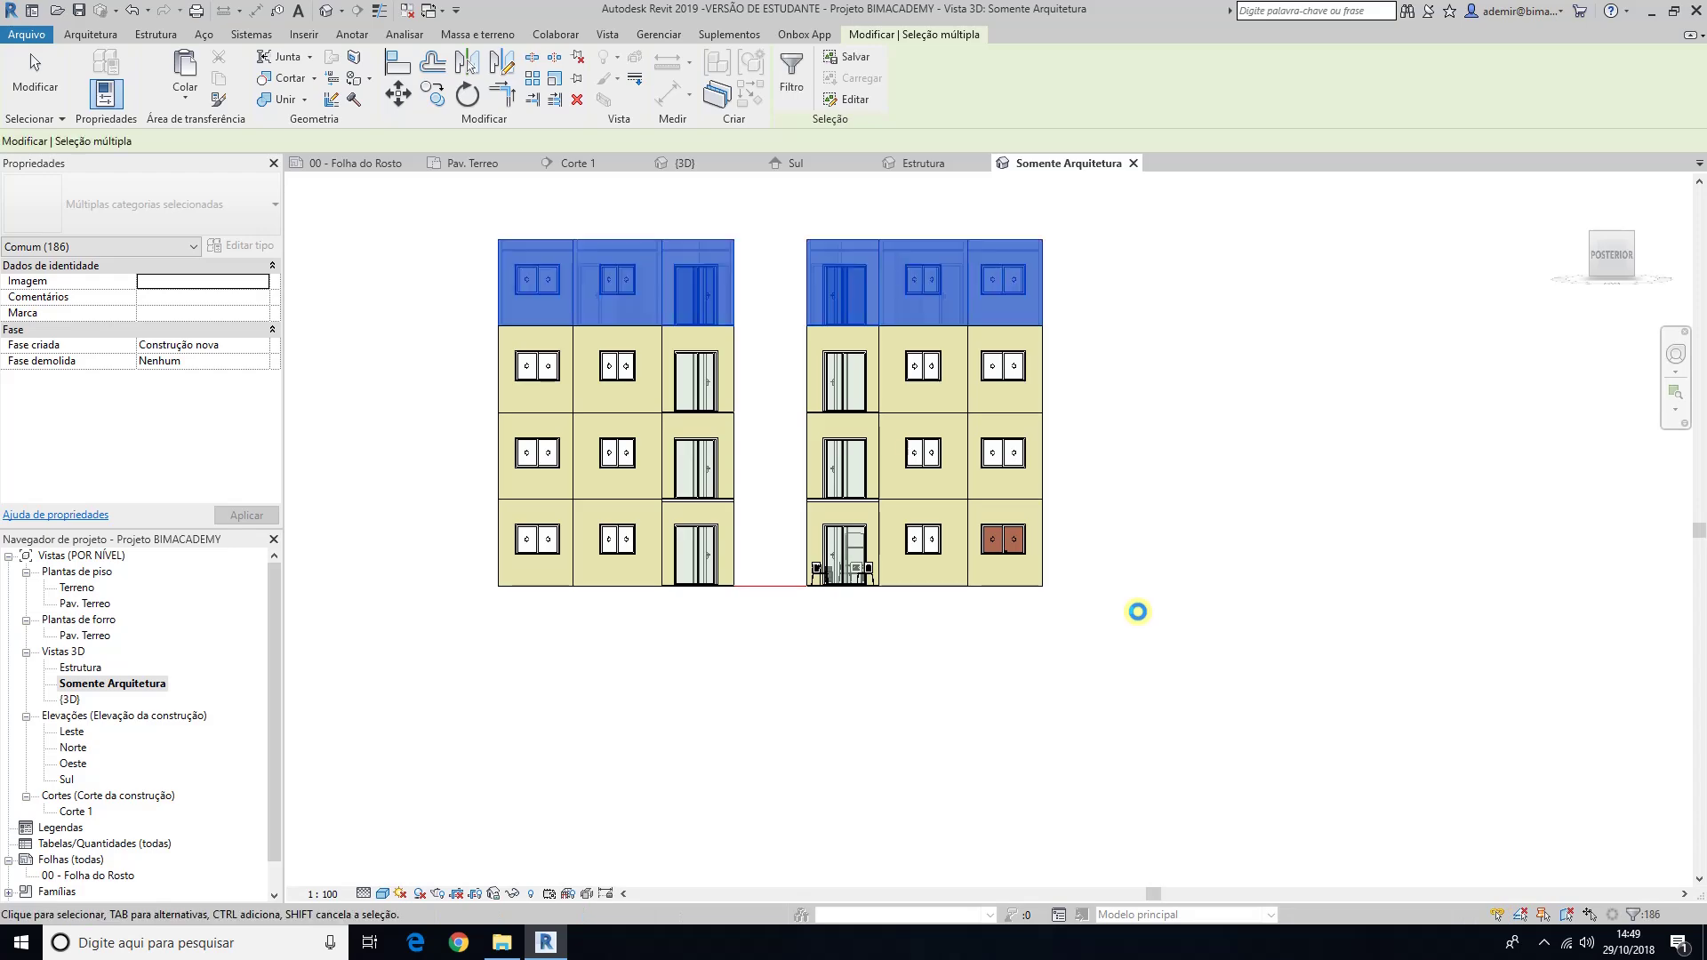
{"action": "left_click", "coordinate": [925, 694]}
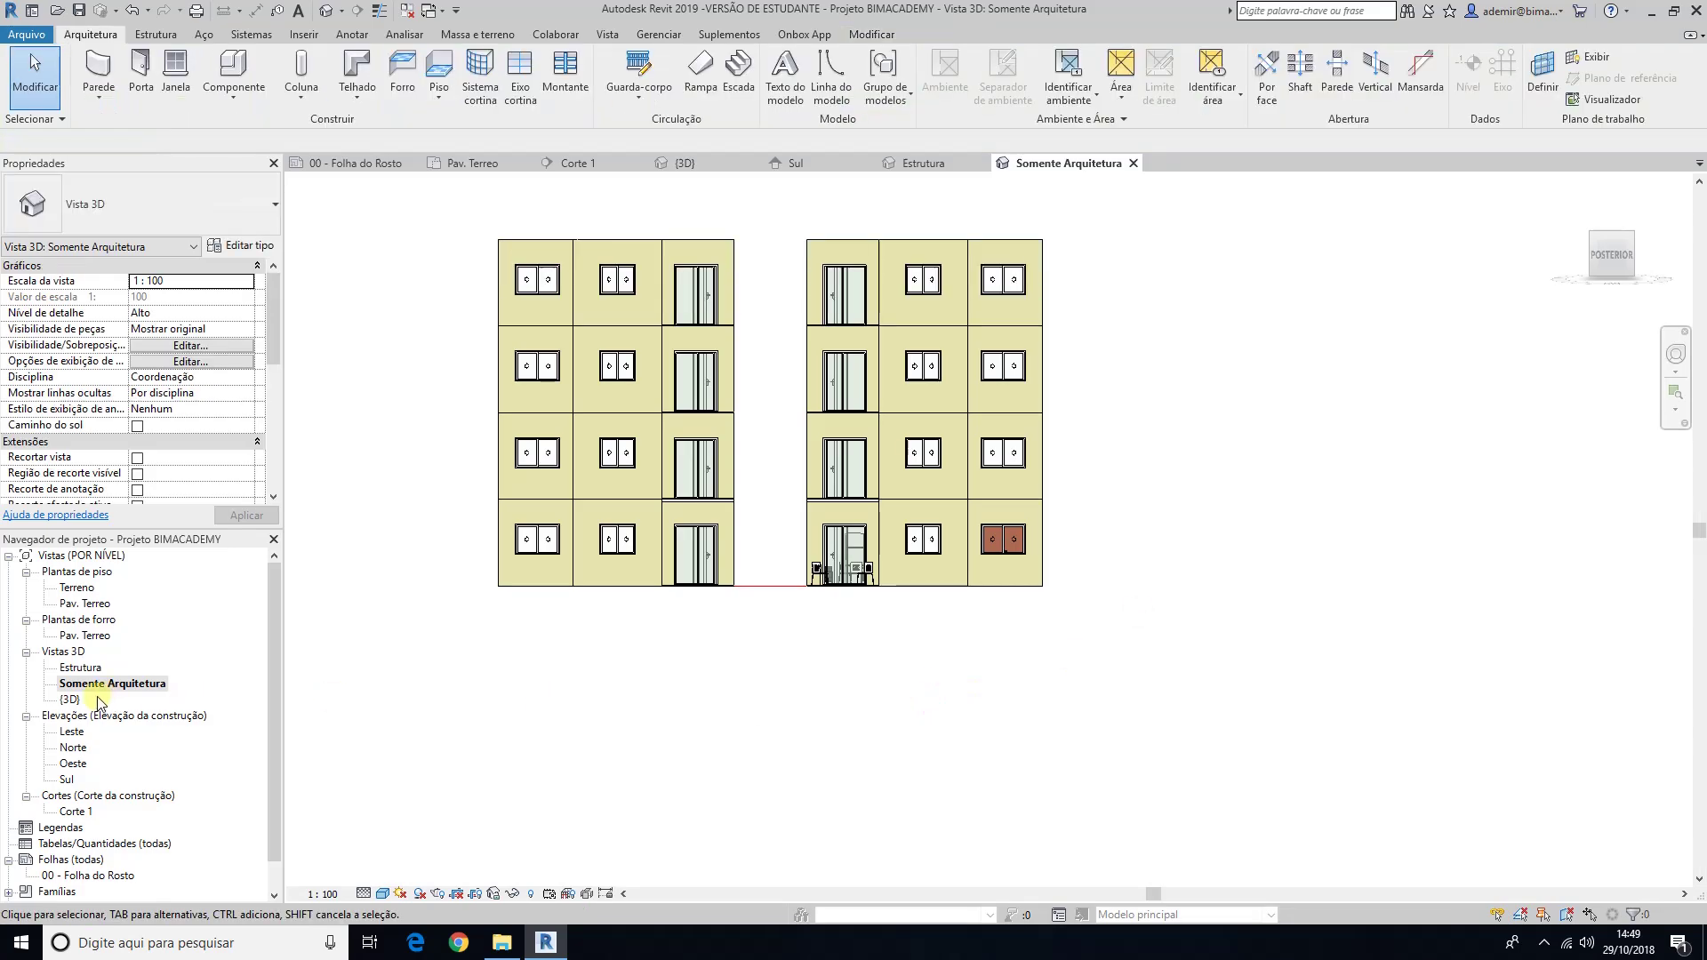
Step: Open the {3D} view and examine the whole four-storey building, including its facades, balconies and top slabs
{"action": "left_click", "coordinate": [685, 163]}
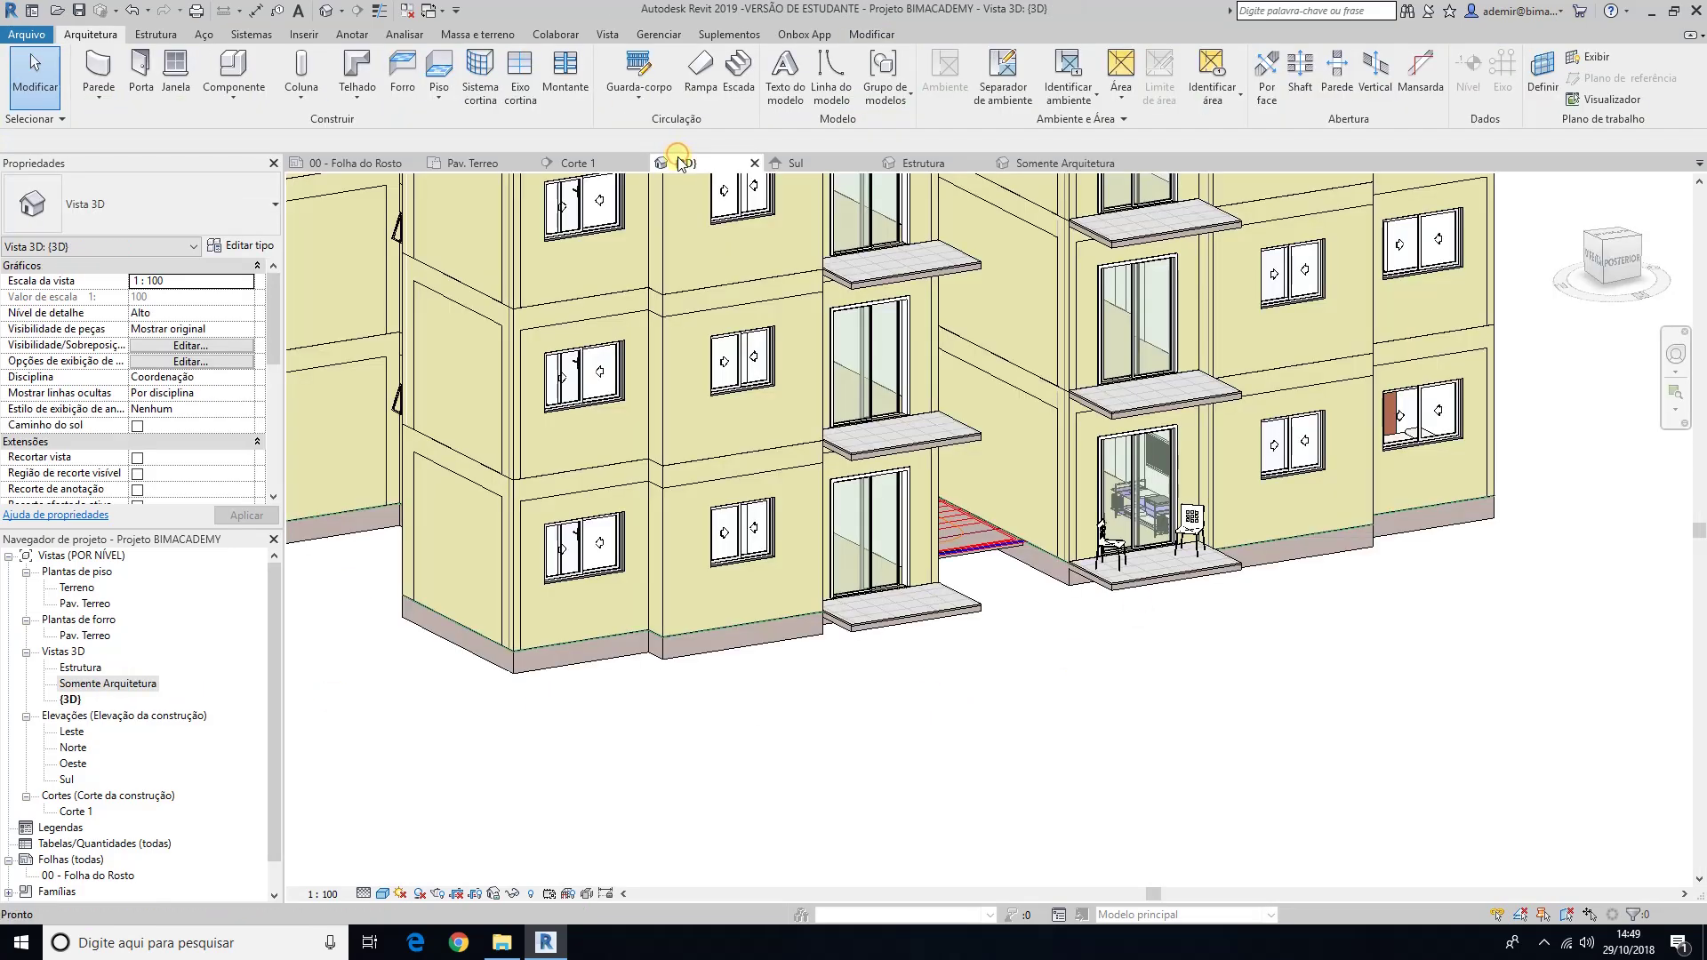
{"action": "scroll", "coordinate": [856, 668], "scroll_direction": "down", "scroll_amount": 3}
{"action": "middle_click_drag", "start_coordinate": [989, 649], "coordinate": [782, 679], "text": "shift"}
{"action": "middle_click_drag", "start_coordinate": [1230, 583], "coordinate": [1344, 714], "text": "shift"}
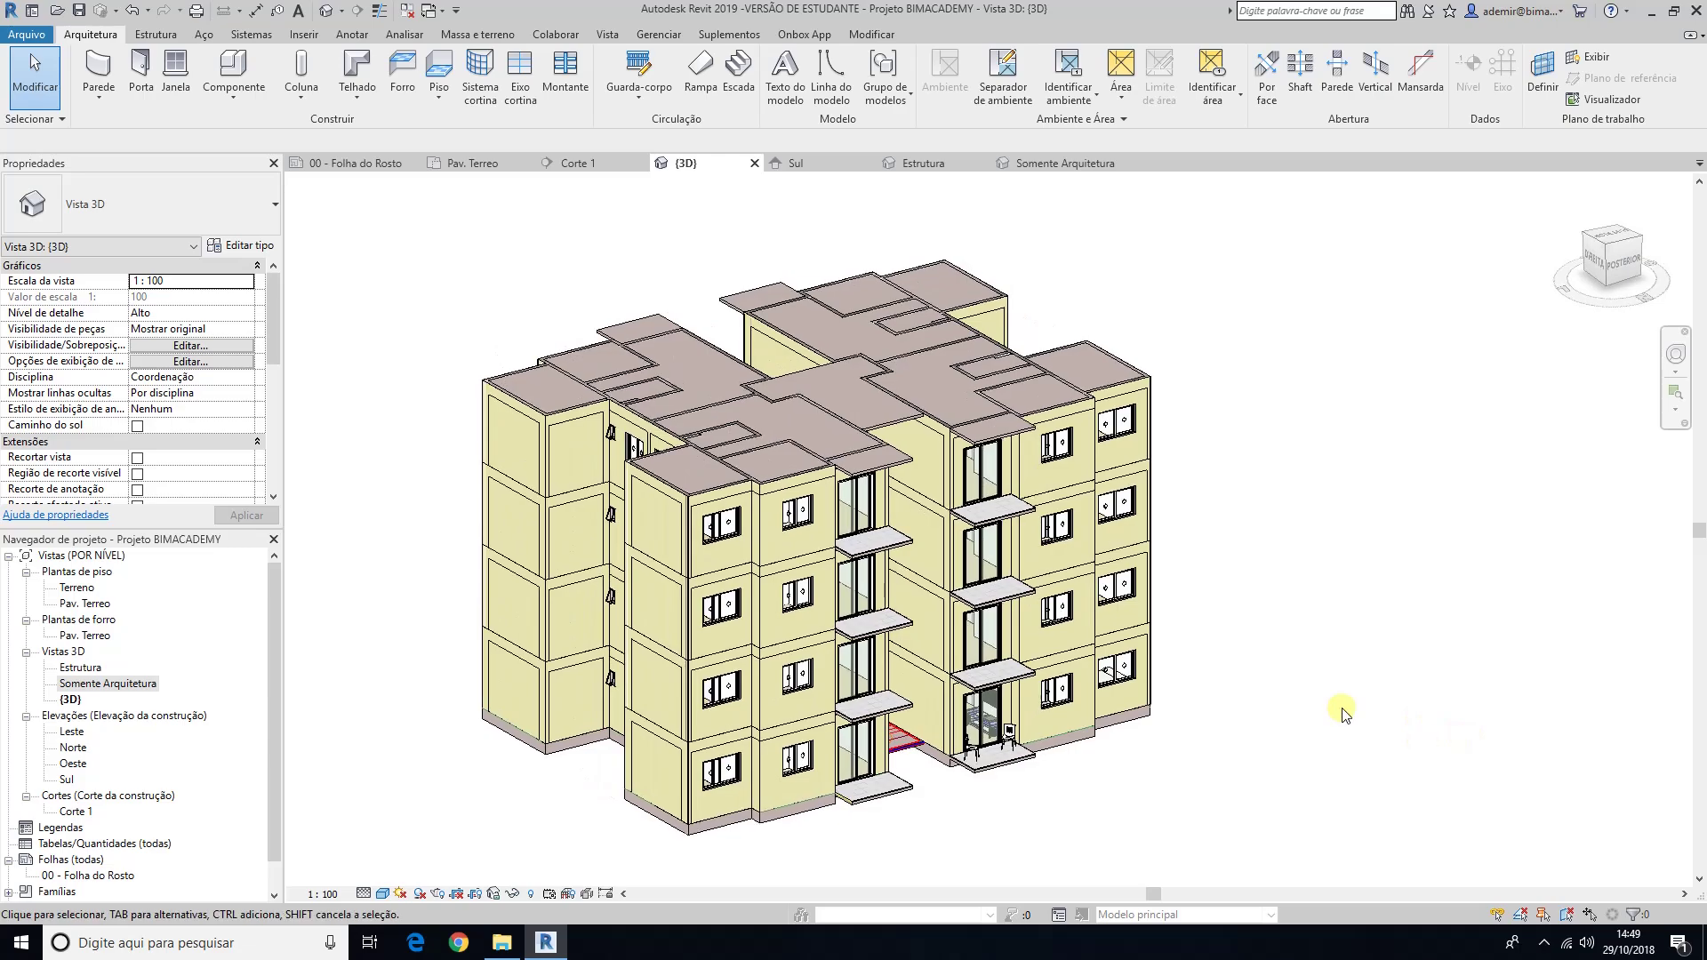
{"action": "middle_click_drag", "start_coordinate": [1257, 663], "coordinate": [1299, 674], "text": "shift"}
{"action": "middle_click_drag", "start_coordinate": [1113, 789], "coordinate": [1208, 770]}
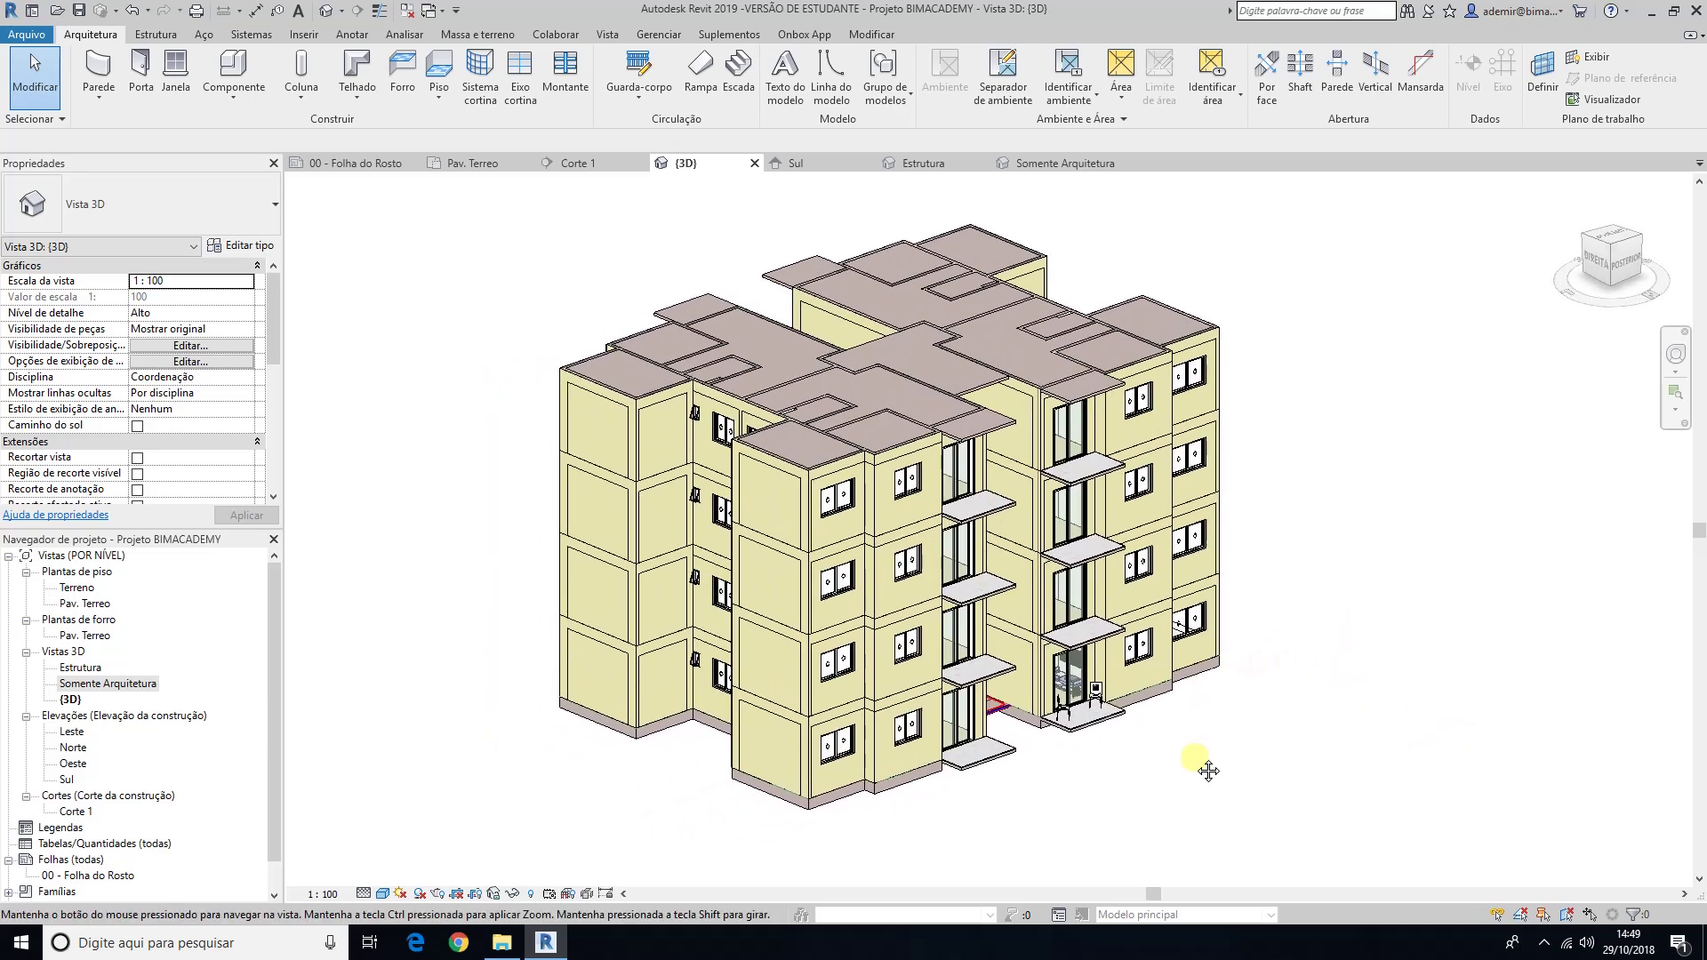
{"action": "scroll", "coordinate": [774, 585], "scroll_direction": "up", "scroll_amount": 2}
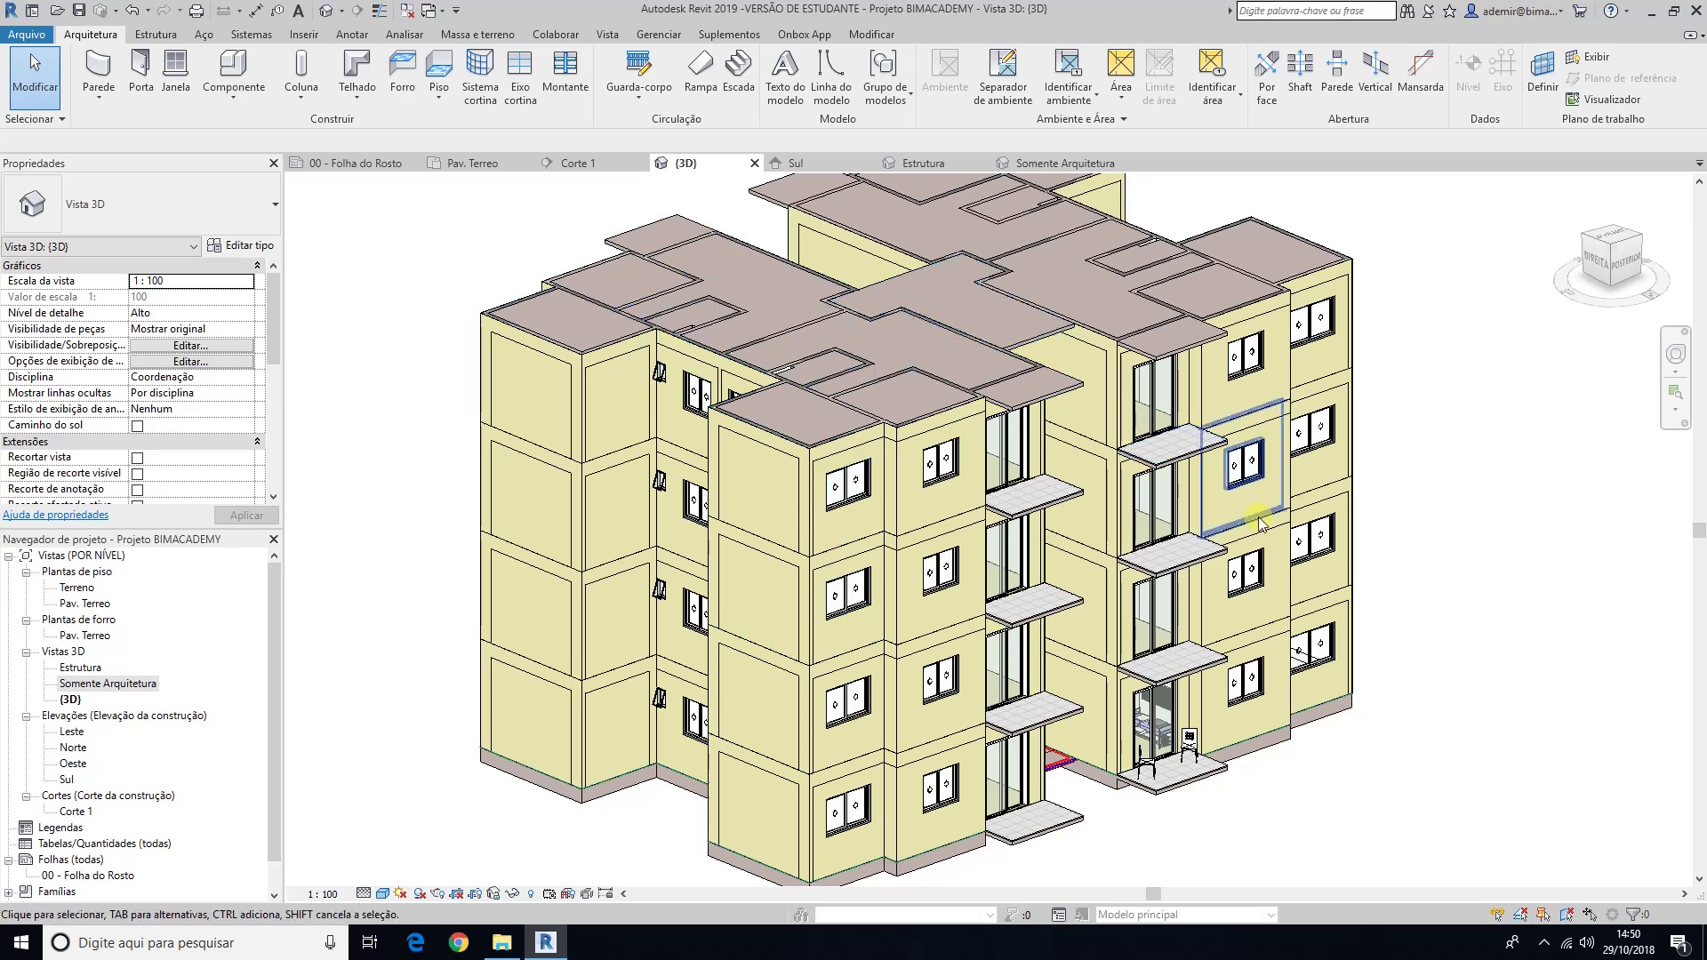
{"action": "middle_click_drag", "start_coordinate": [1398, 452], "coordinate": [1350, 551]}
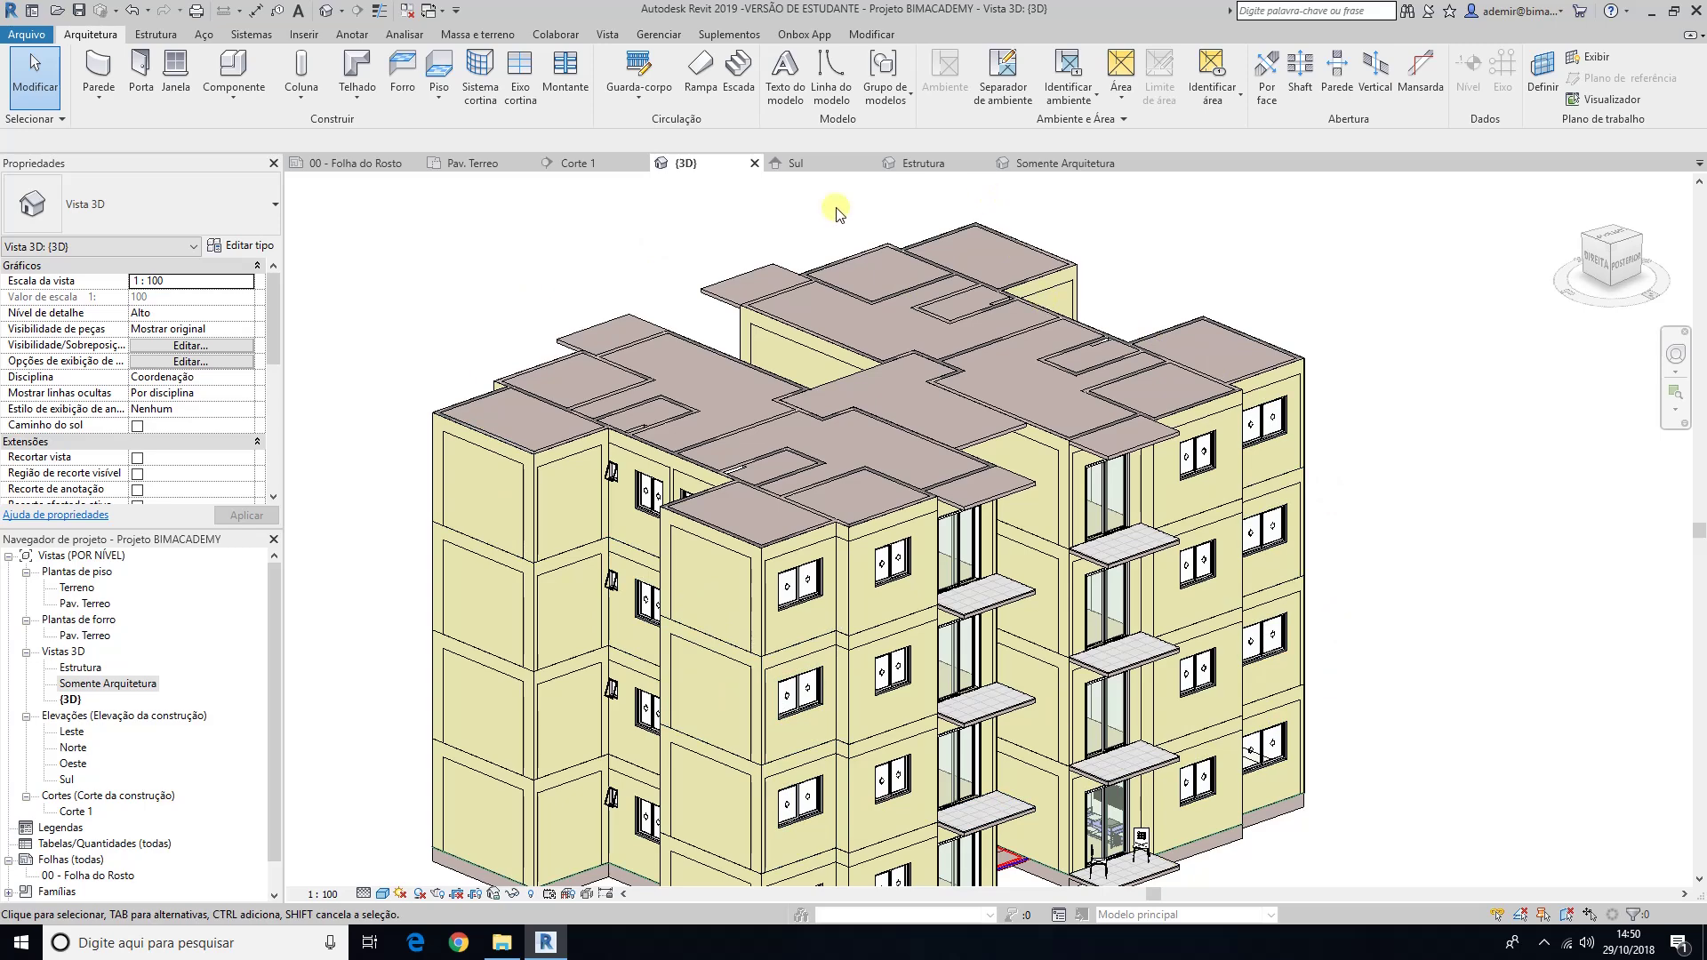
Step: Join the Paredes with the Pilares across all levels using the Onbox multiple-element join tool
{"action": "left_click", "coordinate": [797, 34]}
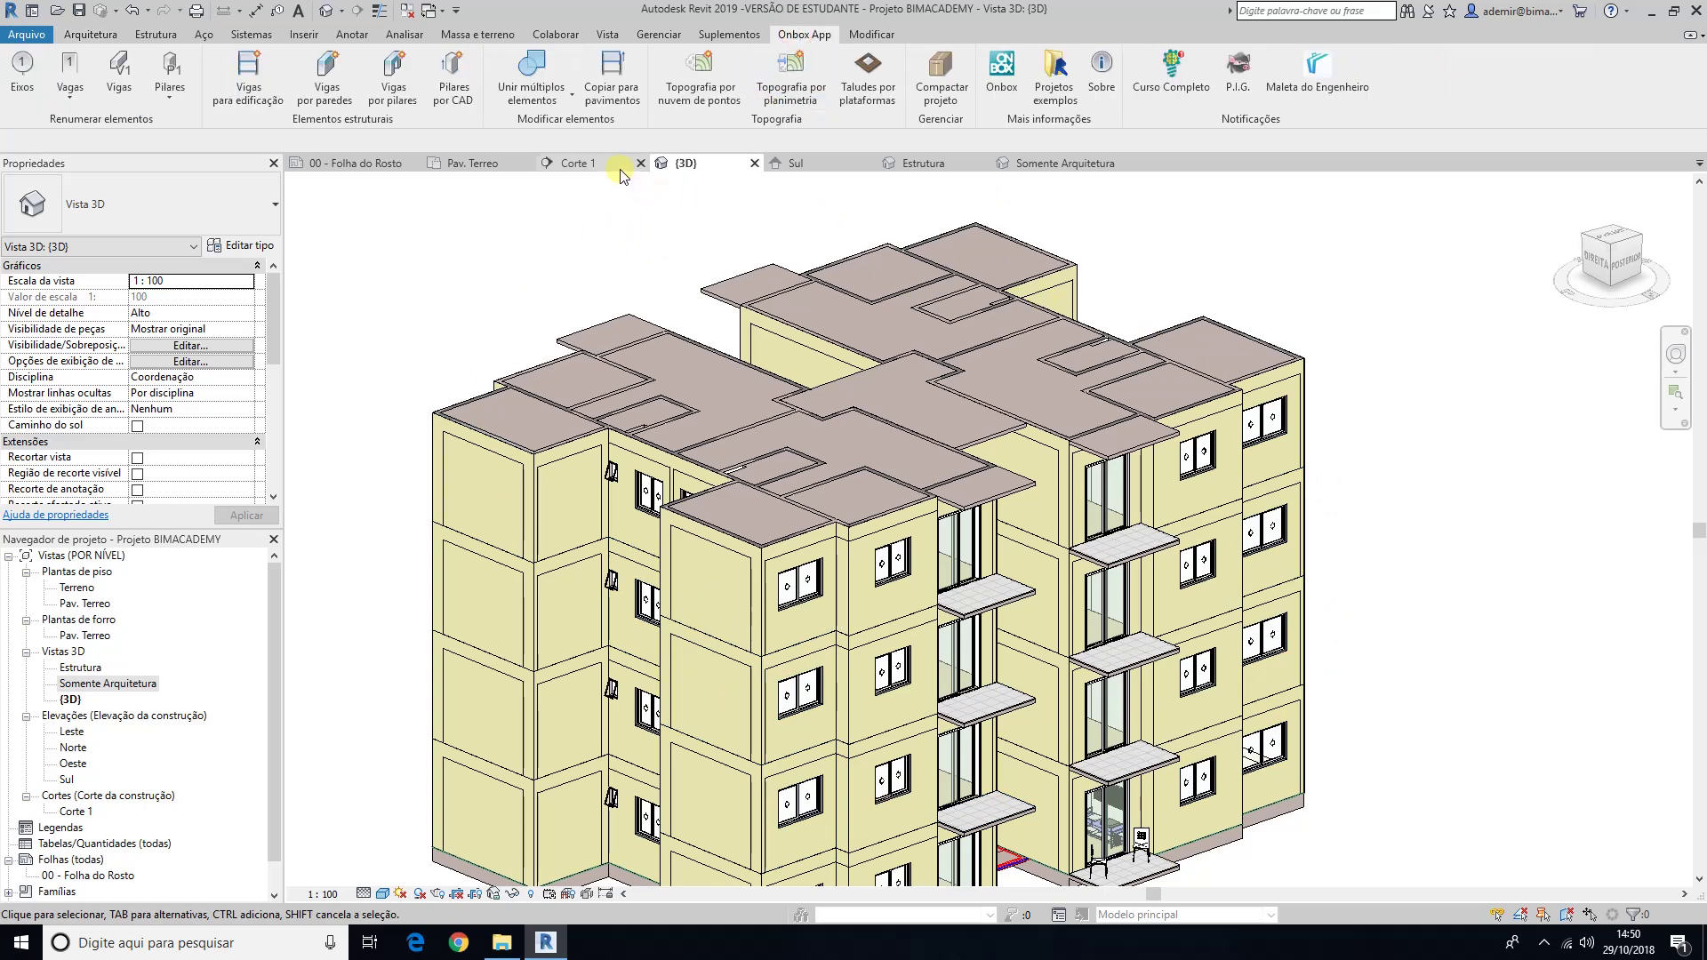
{"action": "left_click", "coordinate": [528, 62]}
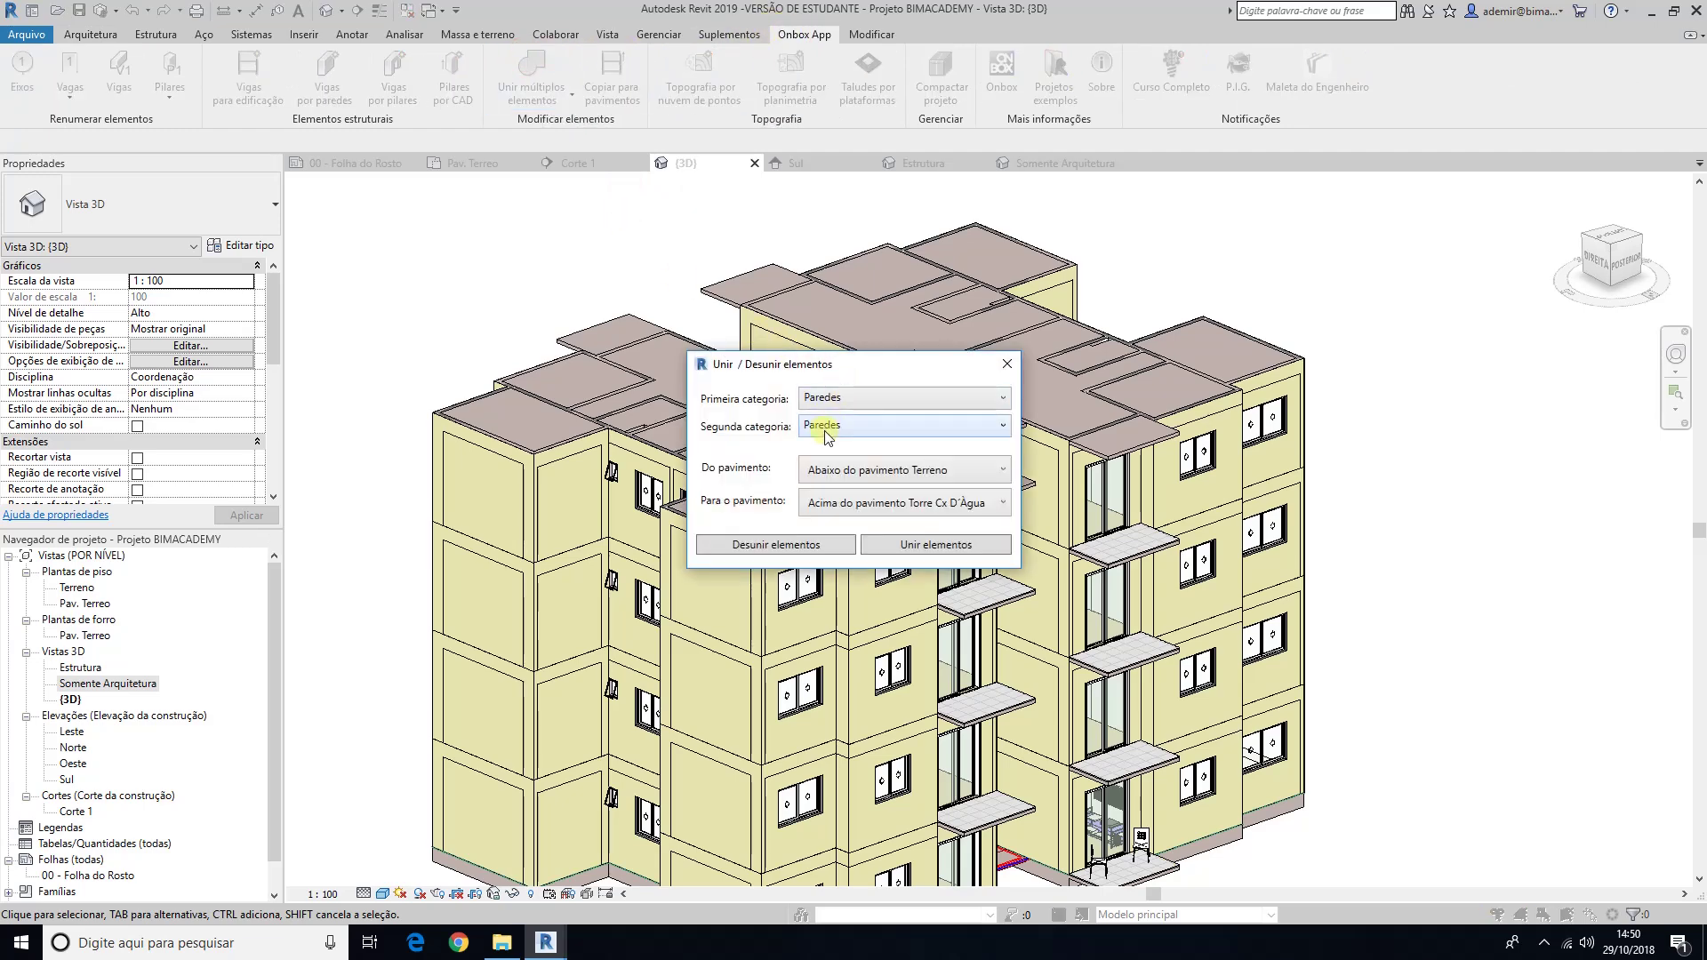
{"action": "left_click", "coordinate": [827, 433]}
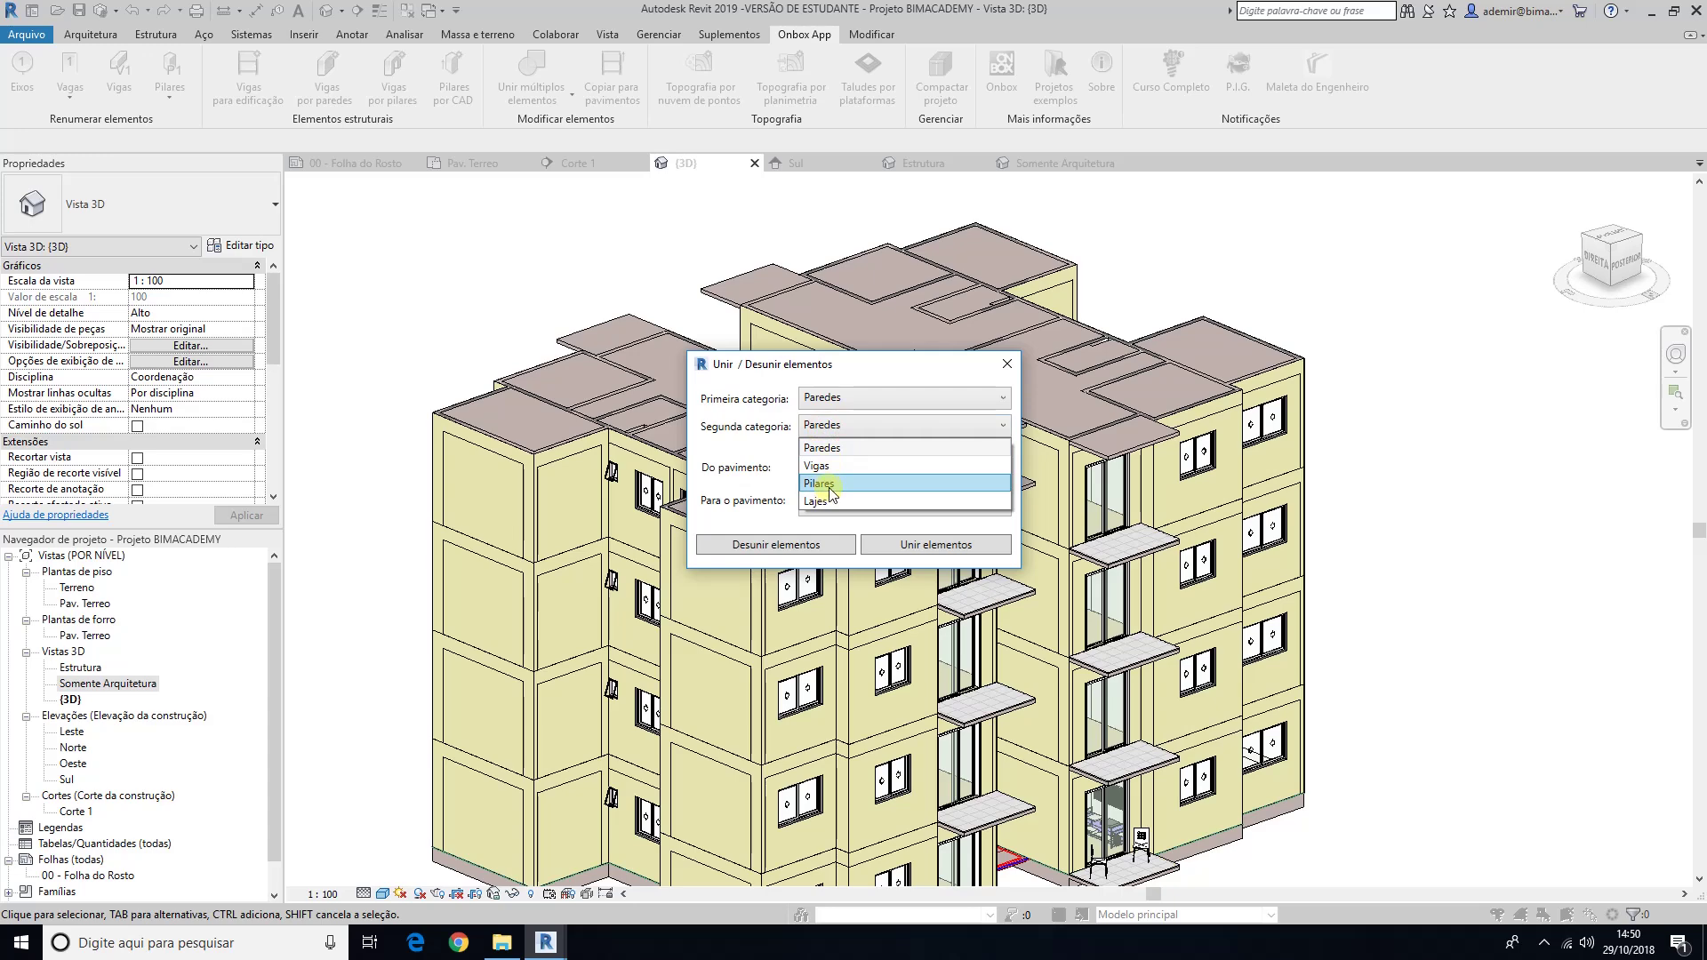
{"action": "left_click", "coordinate": [831, 492]}
{"action": "left_click", "coordinate": [942, 552]}
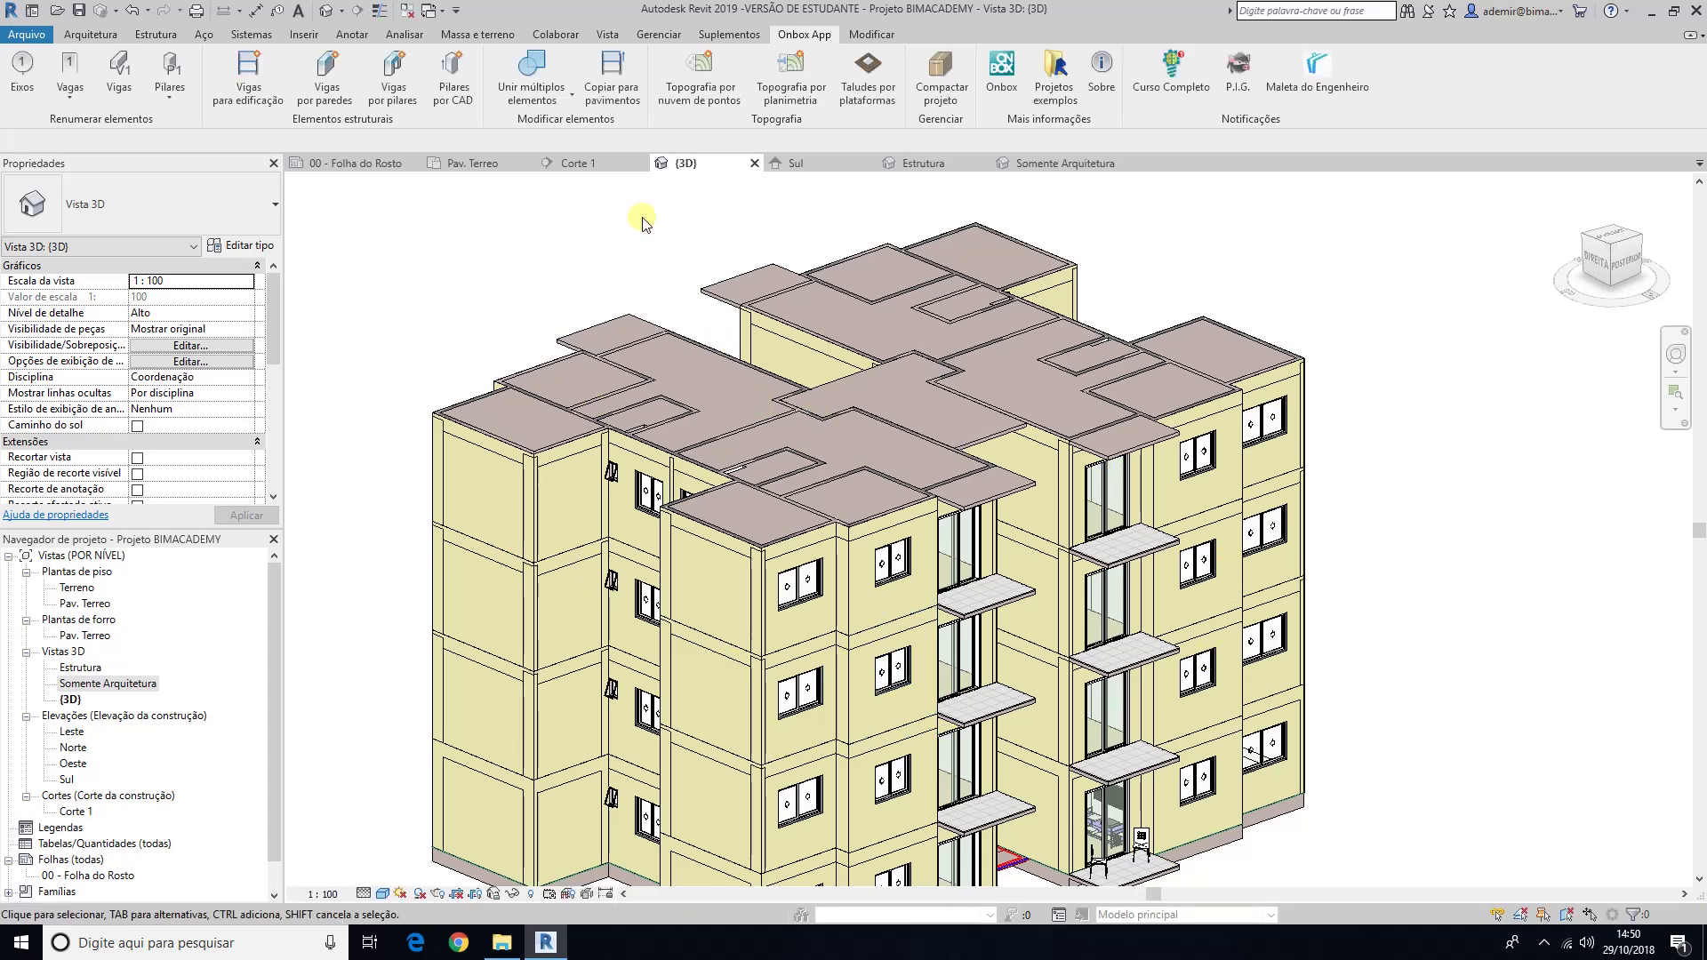
Step: Join the Paredes with the Vigas from below Terreno to above Torre Cx D'Água
{"action": "left_click", "coordinate": [547, 69]}
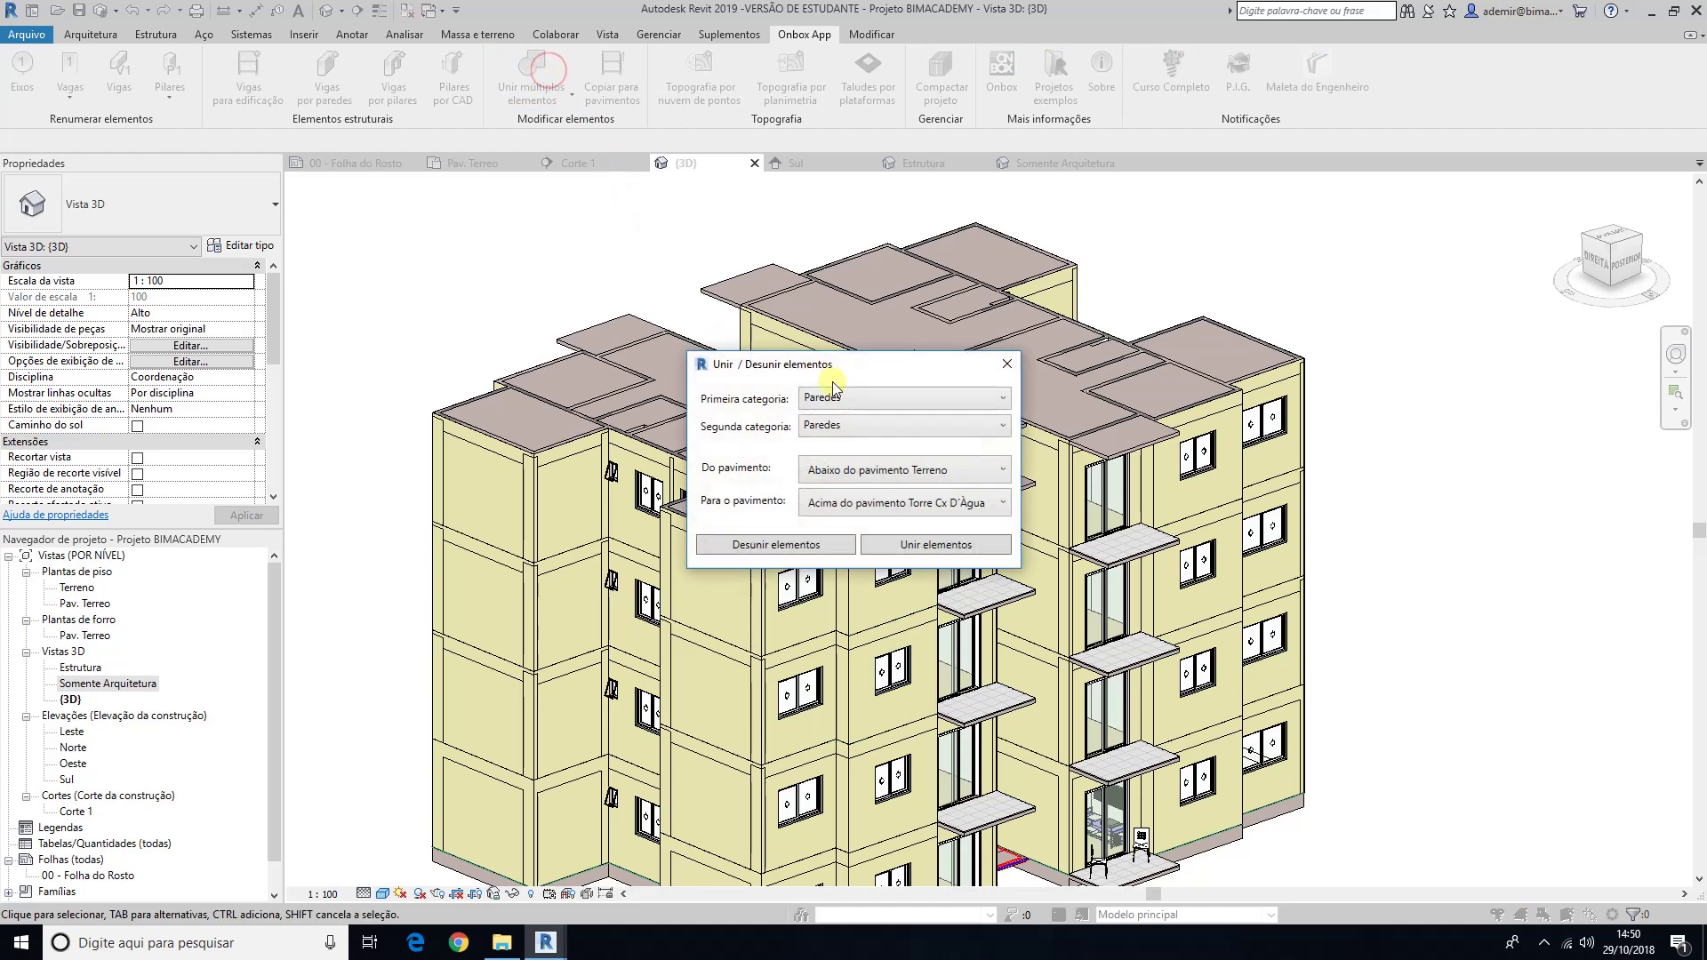
{"action": "left_click", "coordinate": [856, 425]}
{"action": "left_click", "coordinate": [836, 467]}
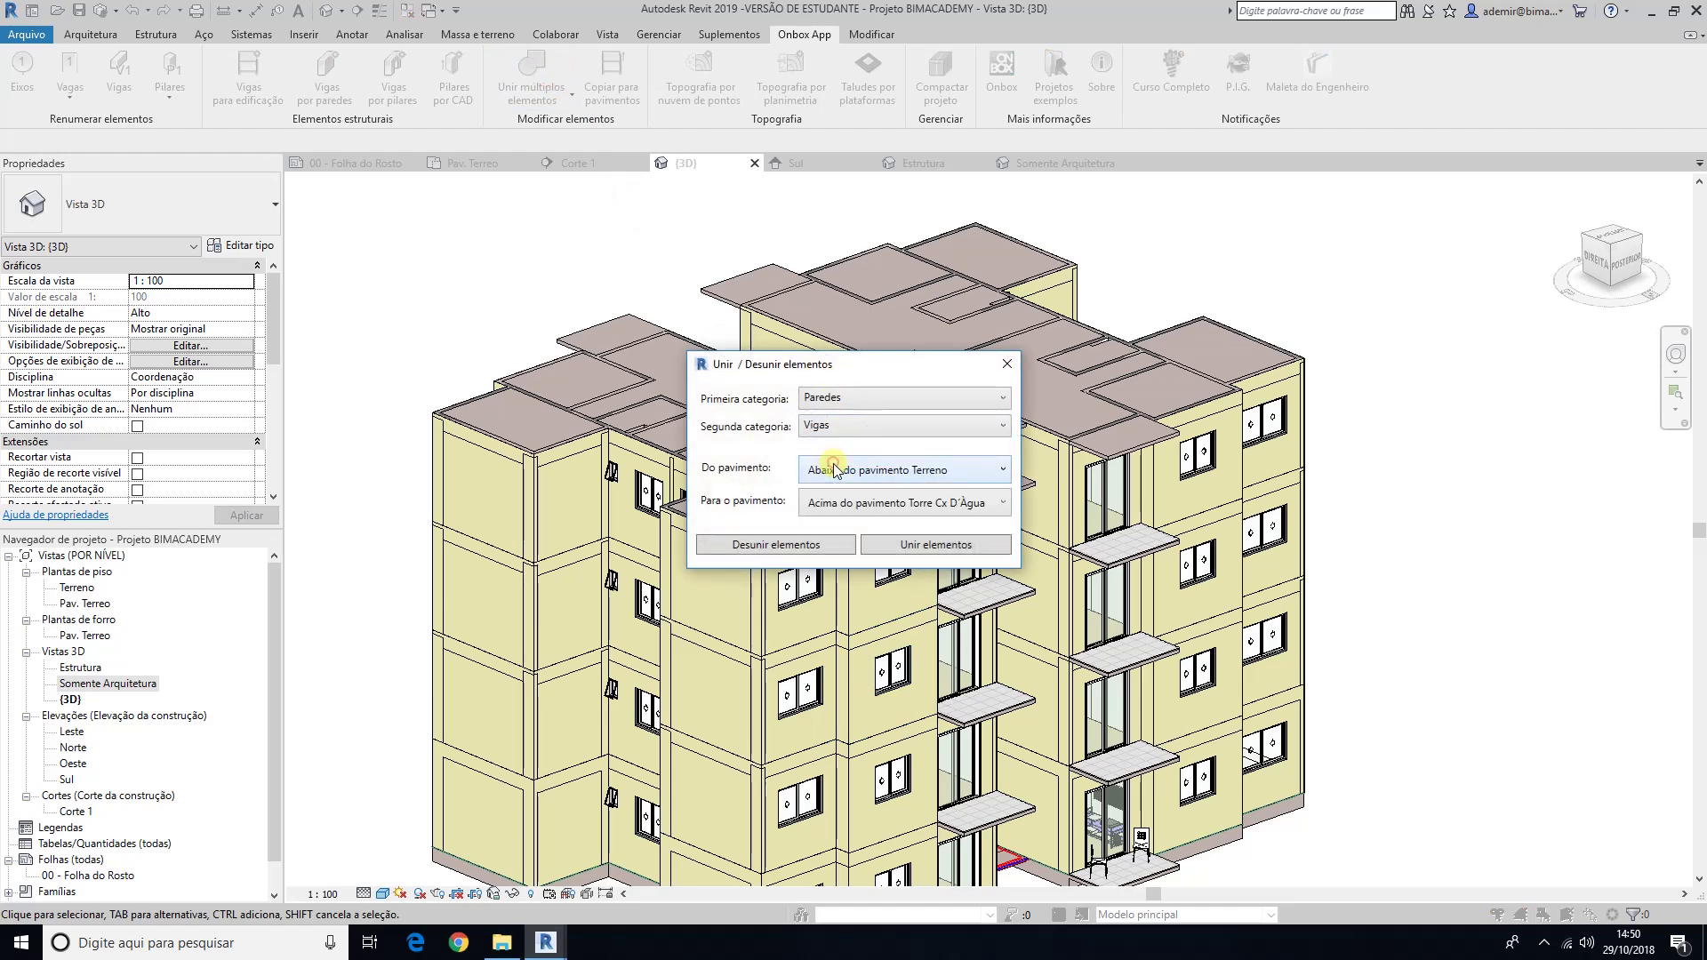
{"action": "left_click", "coordinate": [930, 546]}
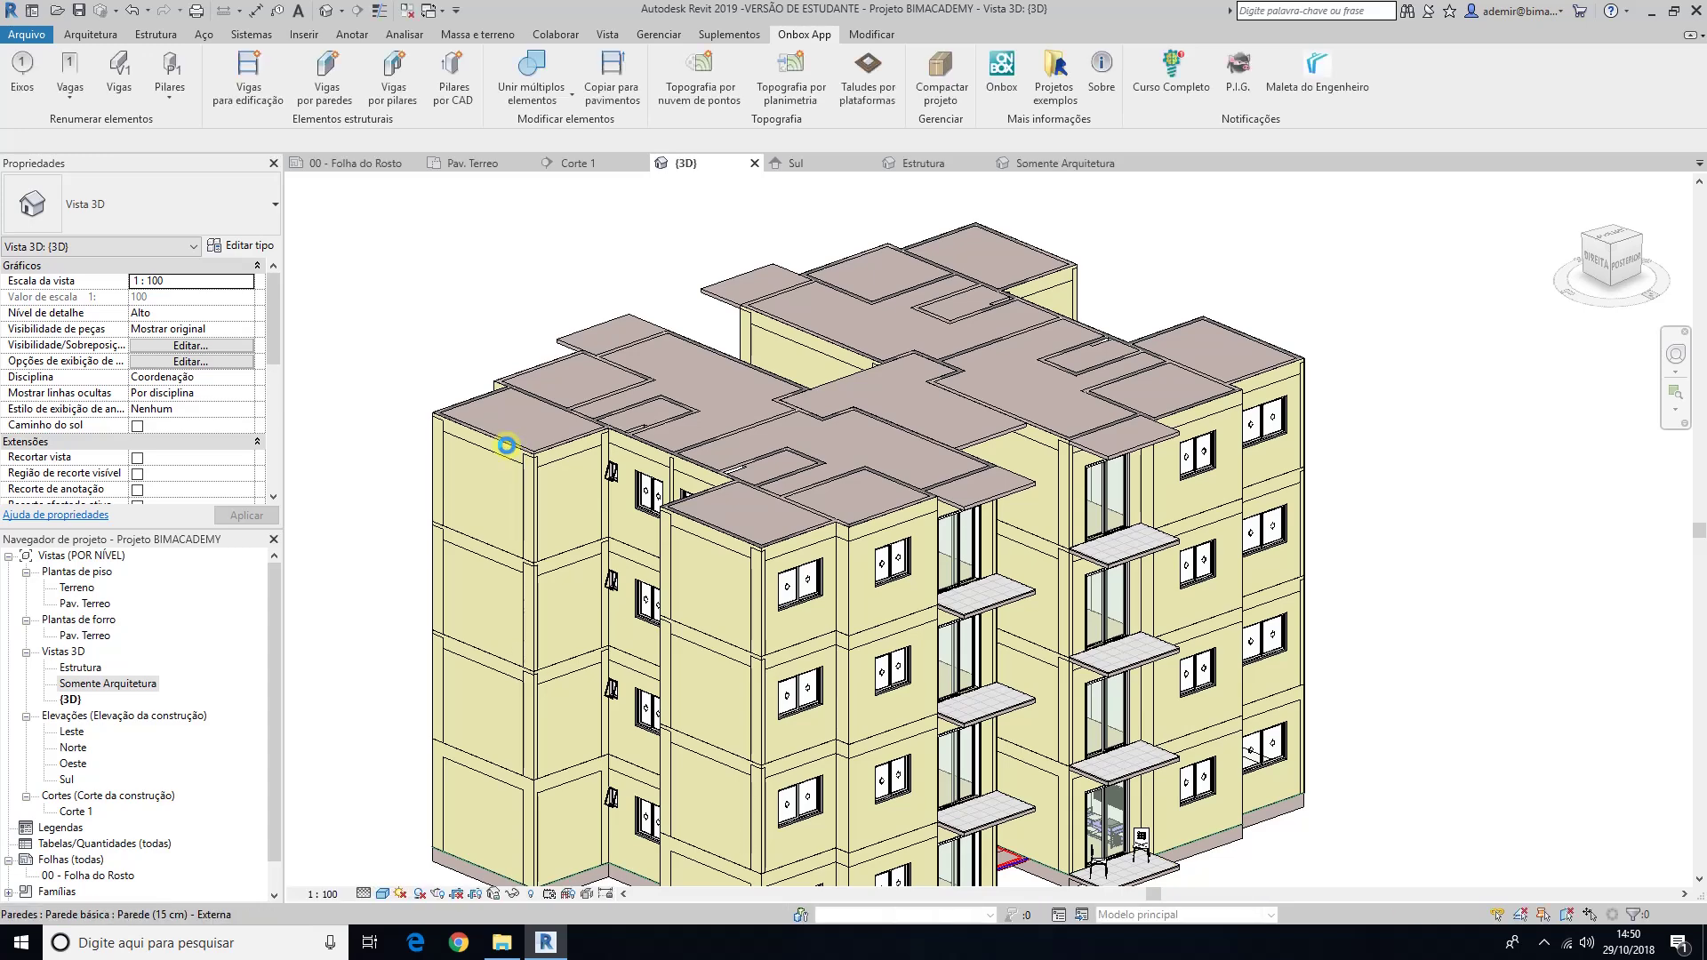
Step: Join the Paredes with the Lajes from below Terreno to above Torre Cx D'Água
{"action": "left_click", "coordinate": [534, 67]}
{"action": "left_click", "coordinate": [861, 421]}
{"action": "left_click", "coordinate": [849, 502]}
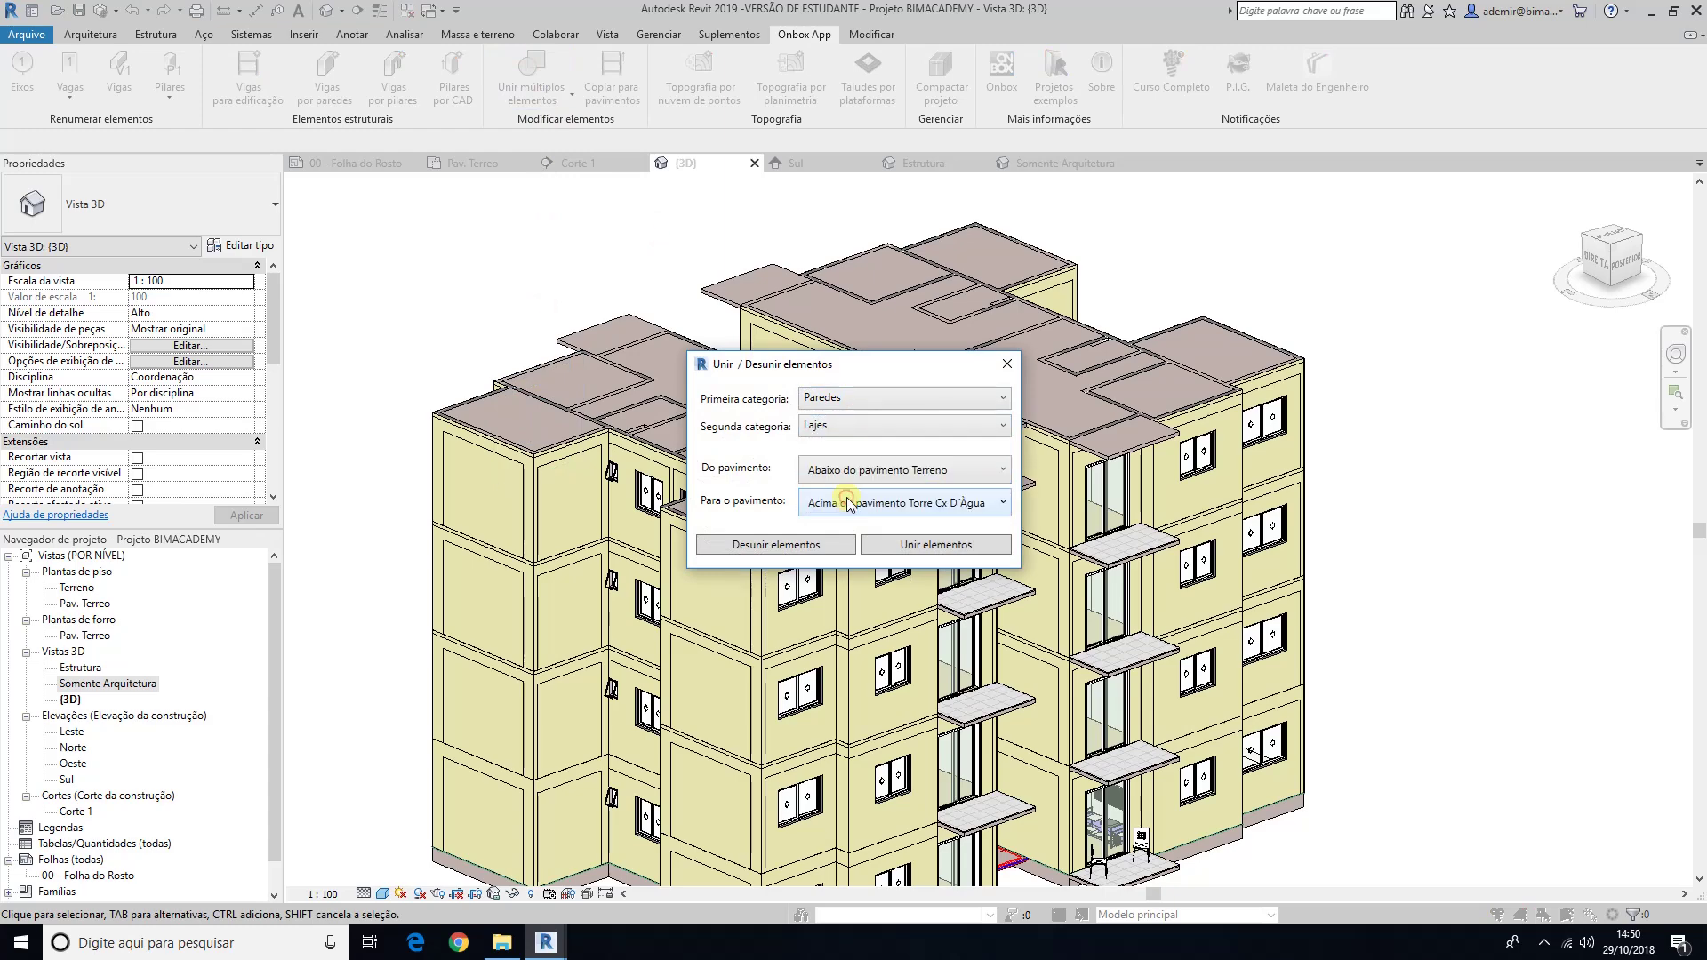
{"action": "left_click", "coordinate": [935, 547]}
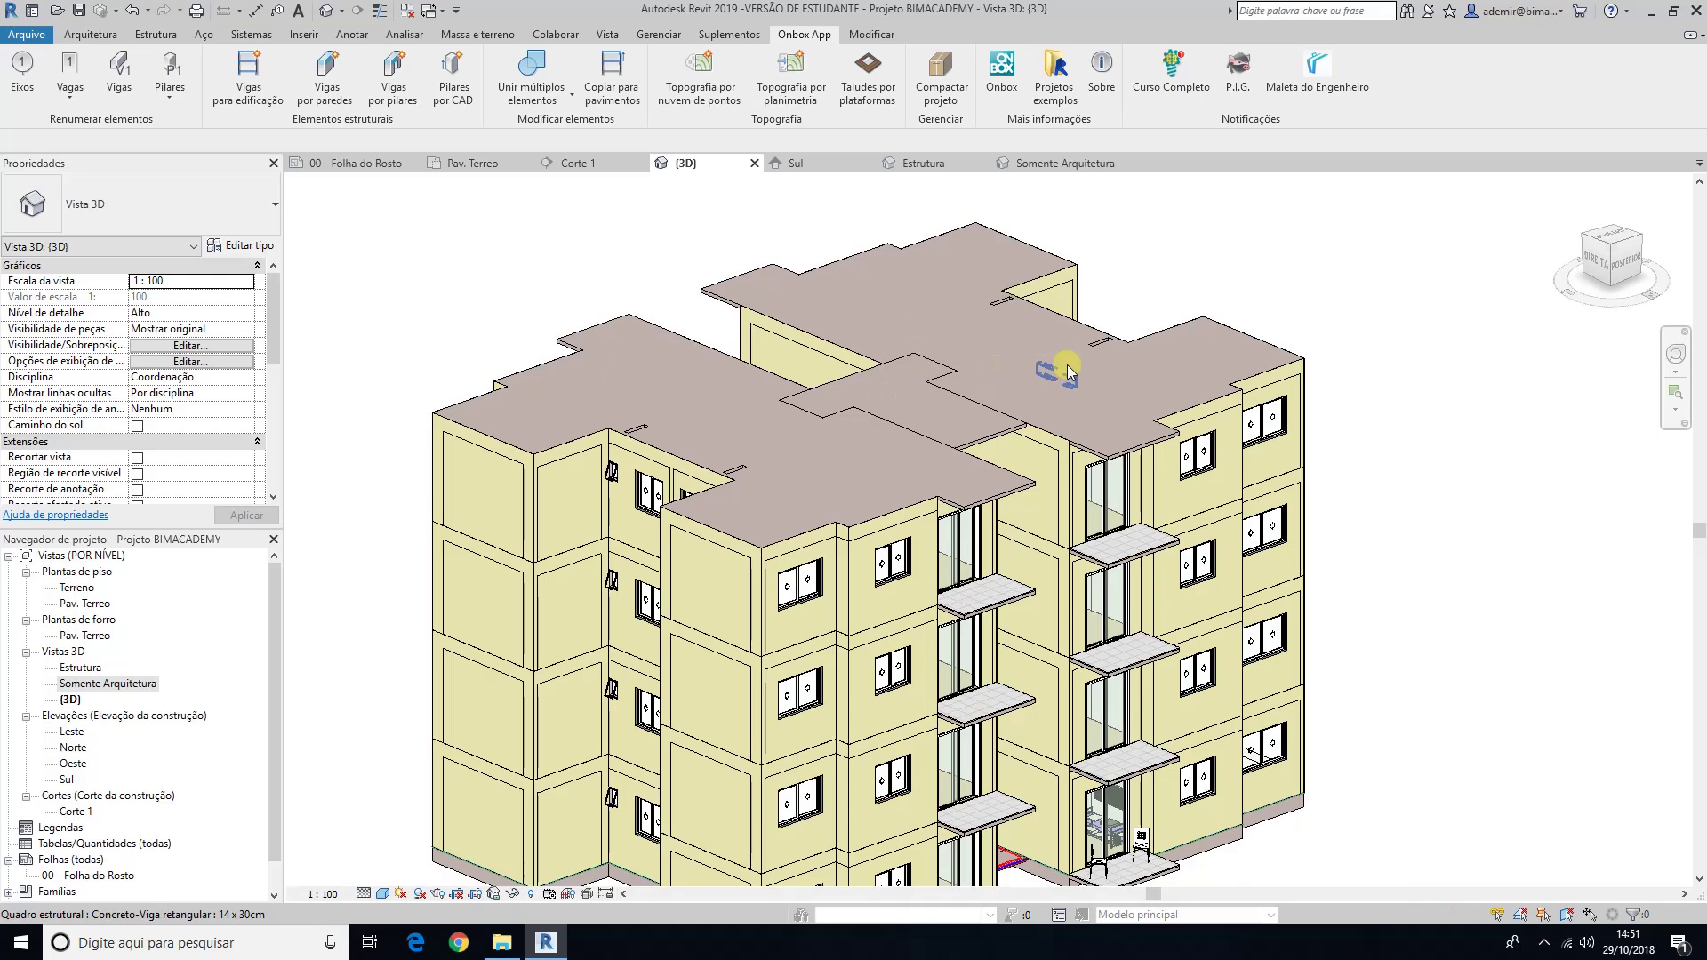
Step: Inspect the joined building from behind and from the front stair opening, and open the Pav. Terreo floor plan showing the whole storey
{"action": "middle_click_drag", "start_coordinate": [1070, 372], "coordinate": [824, 370], "text": "shift"}
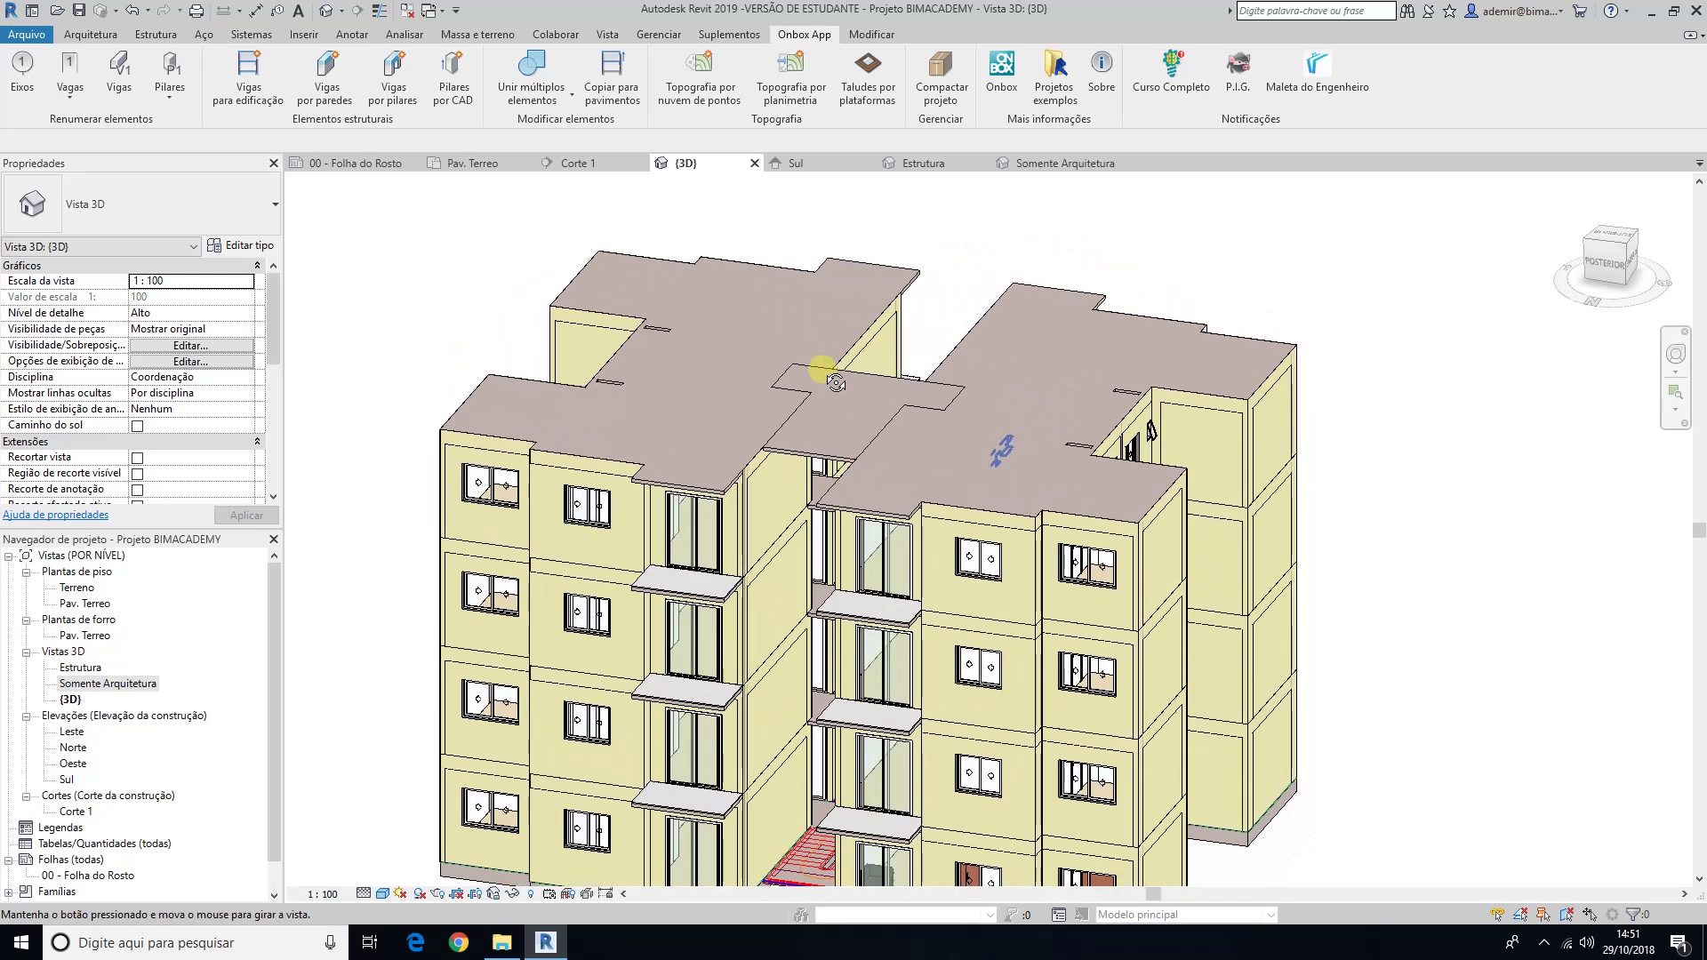
{"action": "middle_click_drag", "start_coordinate": [1367, 592], "coordinate": [725, 565], "text": "shift"}
{"action": "middle_click_drag", "start_coordinate": [1181, 478], "coordinate": [1200, 552]}
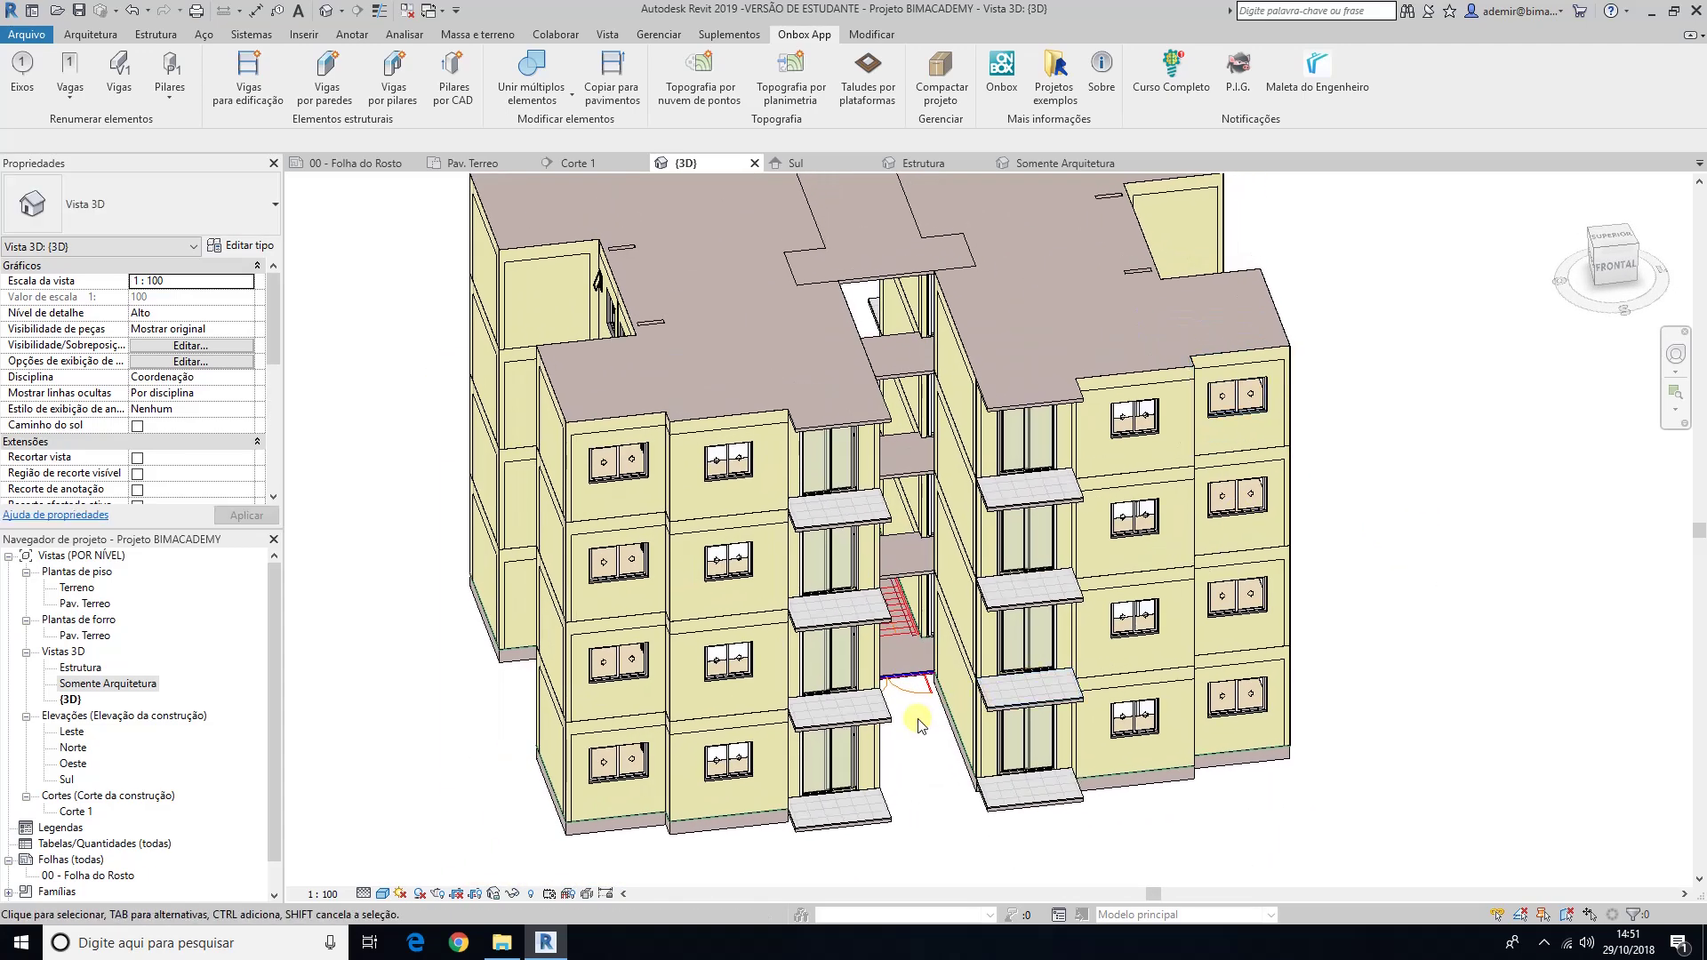
{"action": "middle_click_drag", "start_coordinate": [919, 703], "coordinate": [780, 699], "text": "shift"}
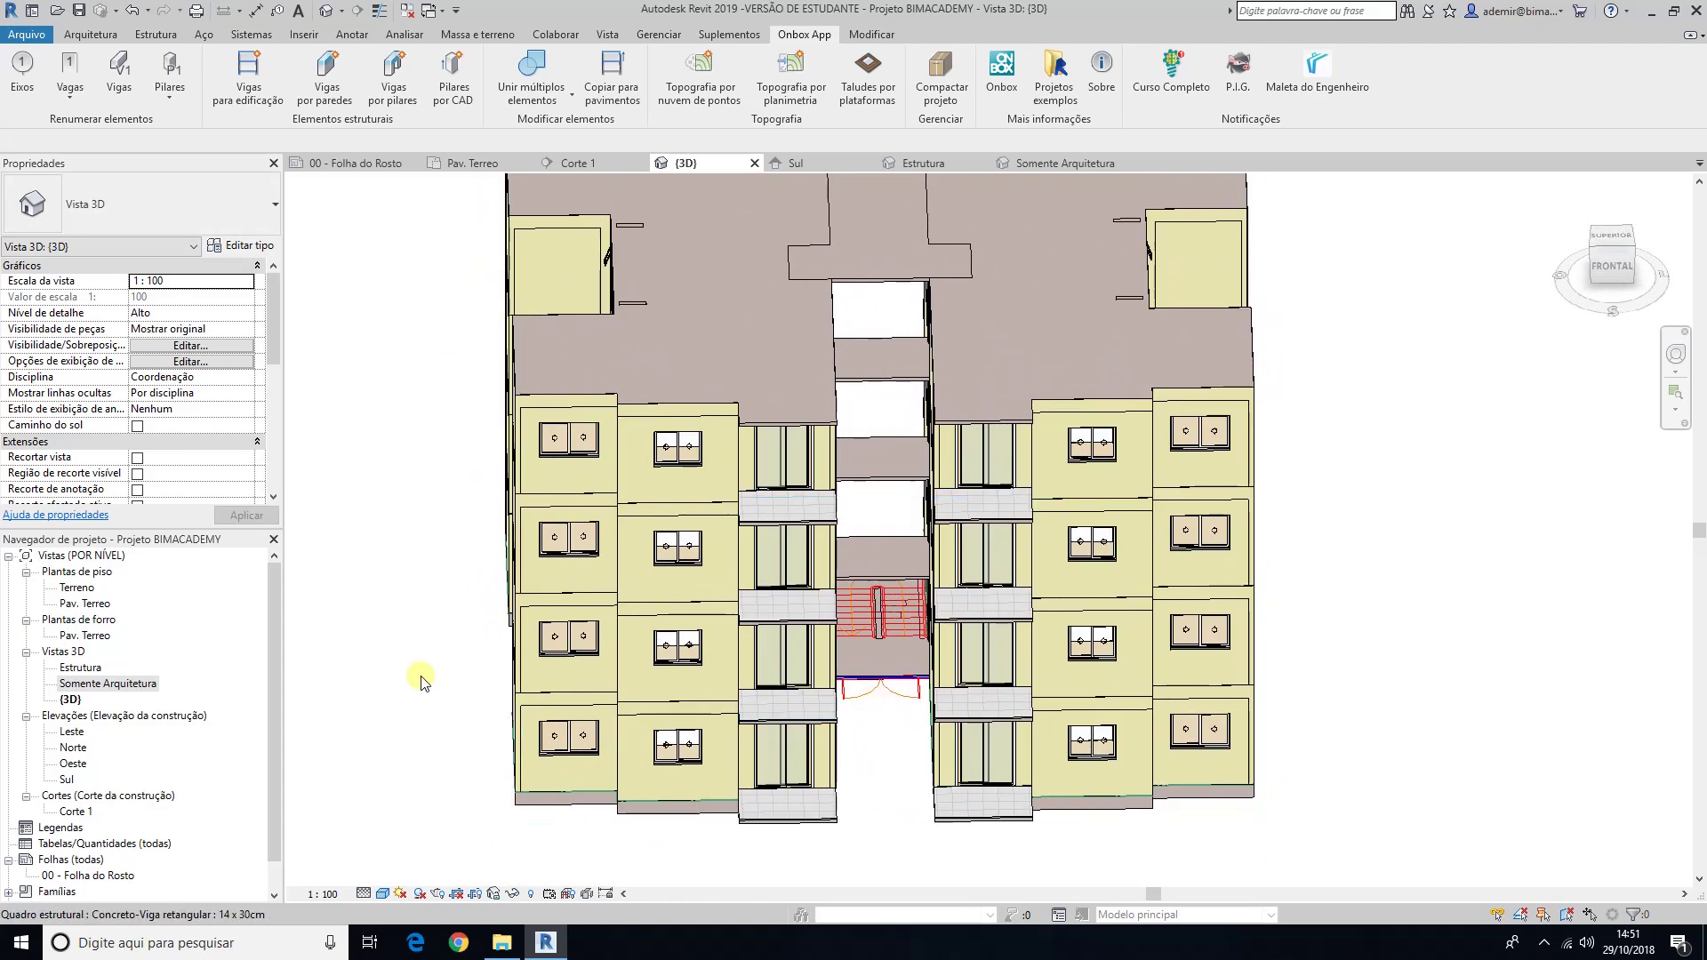
{"action": "double_click", "coordinate": [86, 604]}
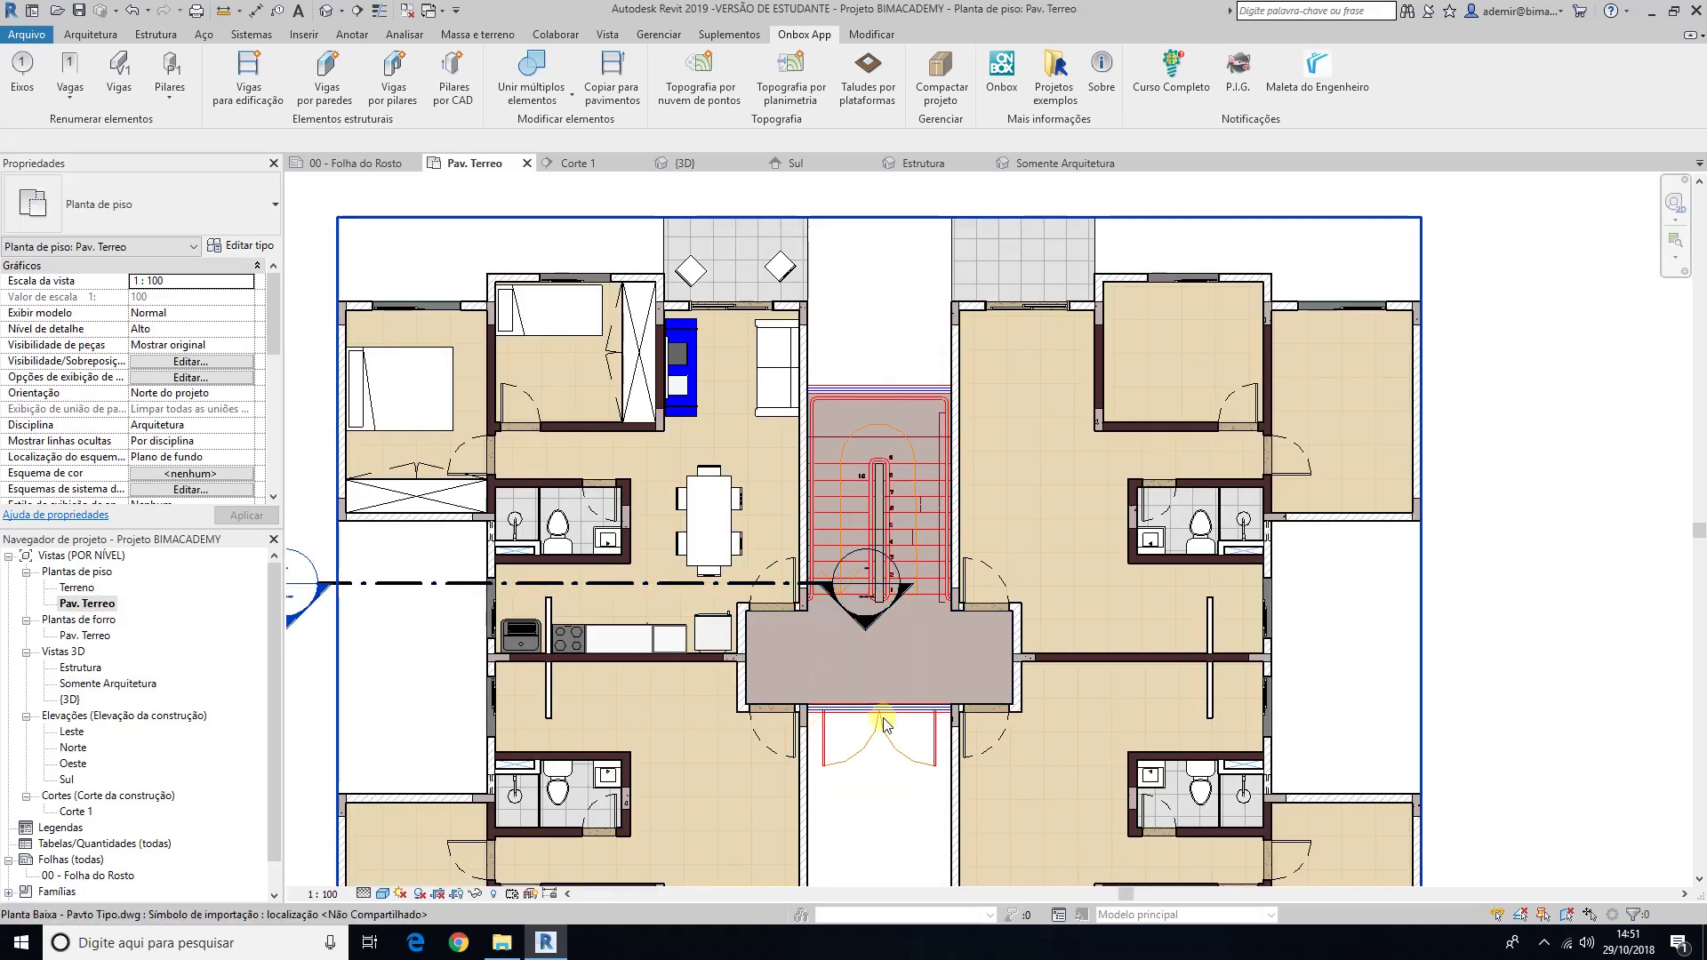
{"action": "scroll", "coordinate": [883, 725], "scroll_direction": "down", "scroll_amount": 3}
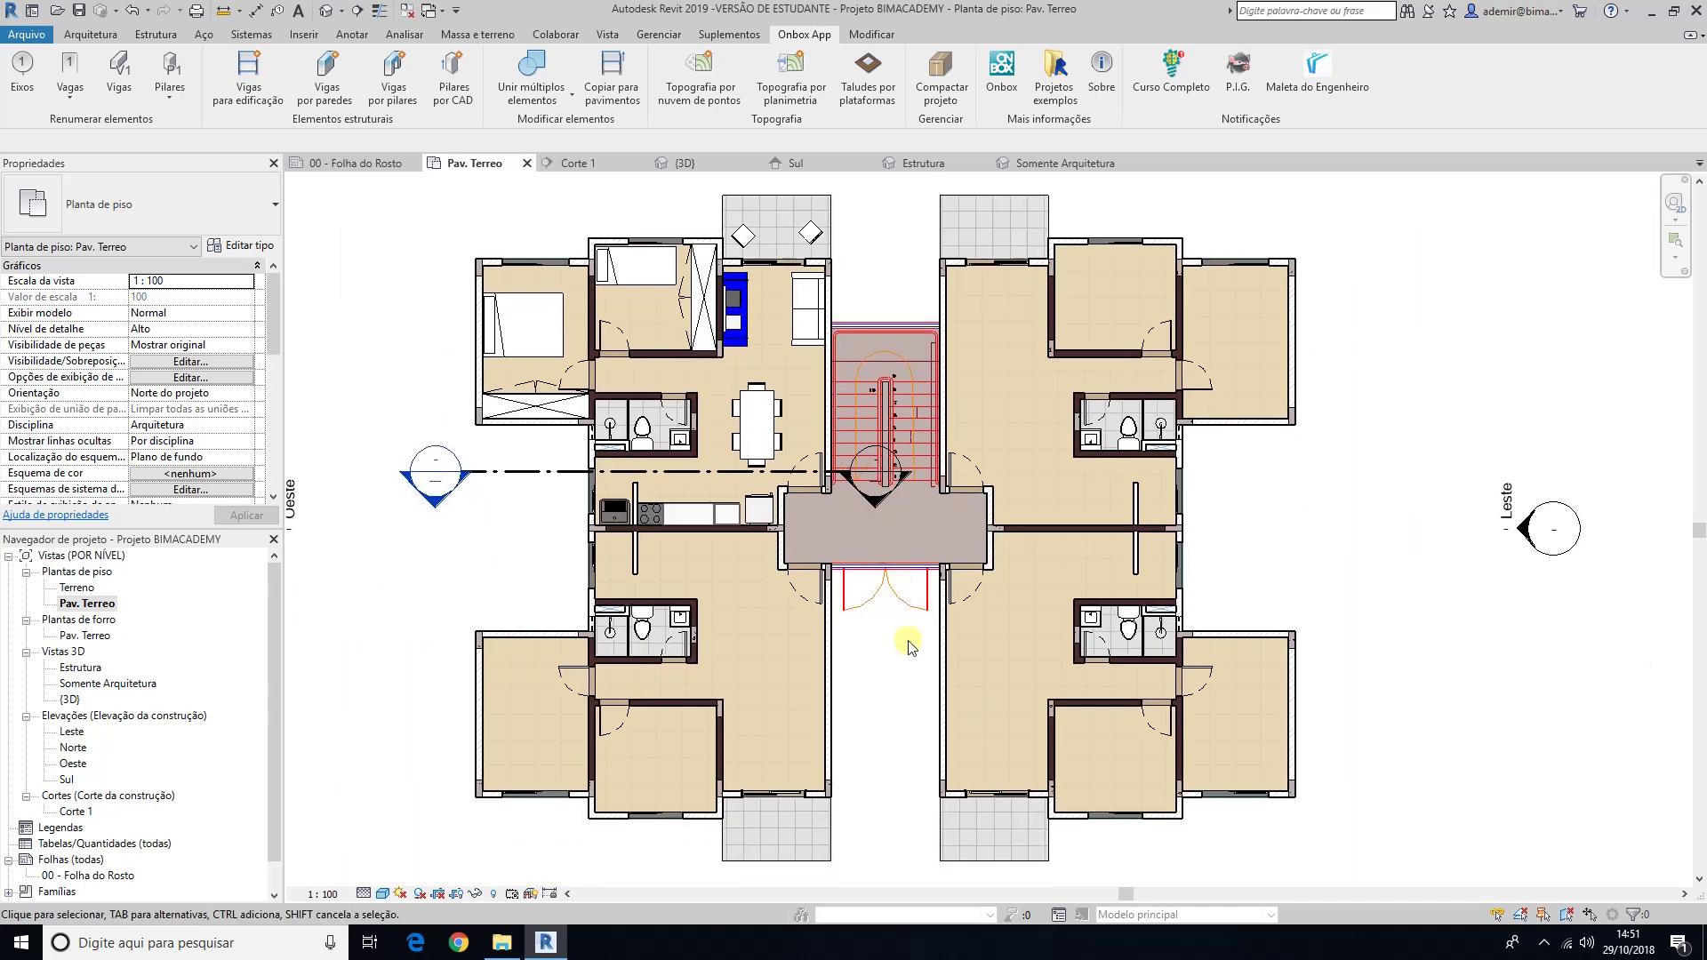
{"action": "middle_click_drag", "start_coordinate": [907, 676], "coordinate": [875, 660]}
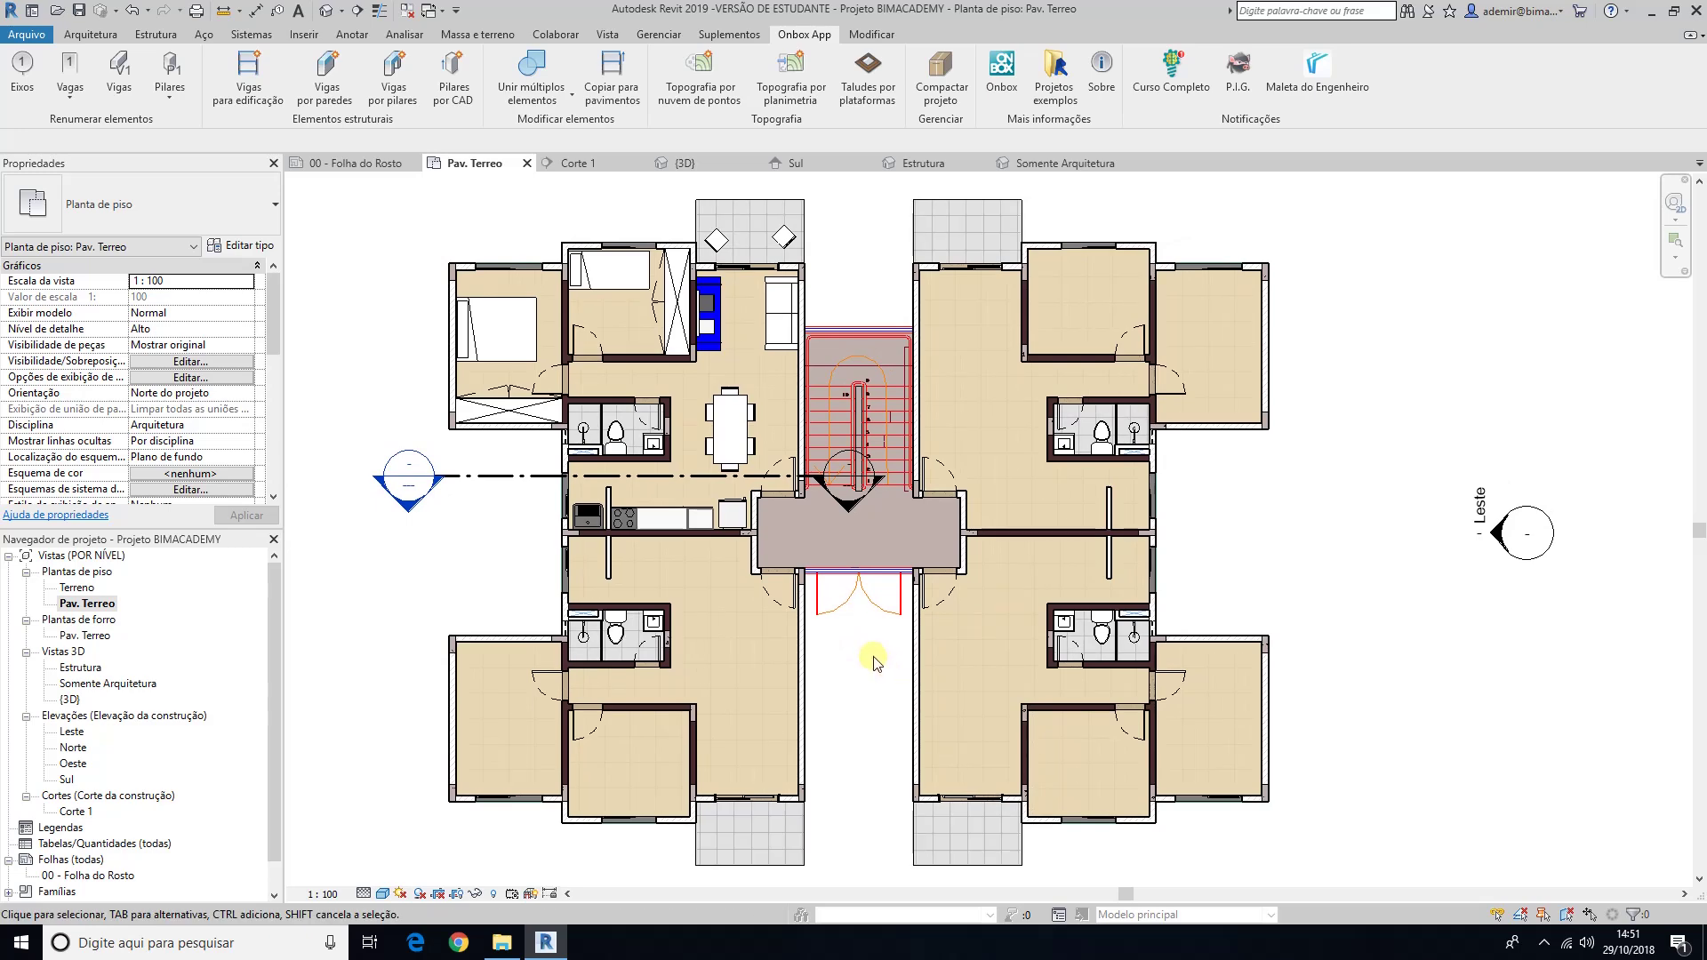